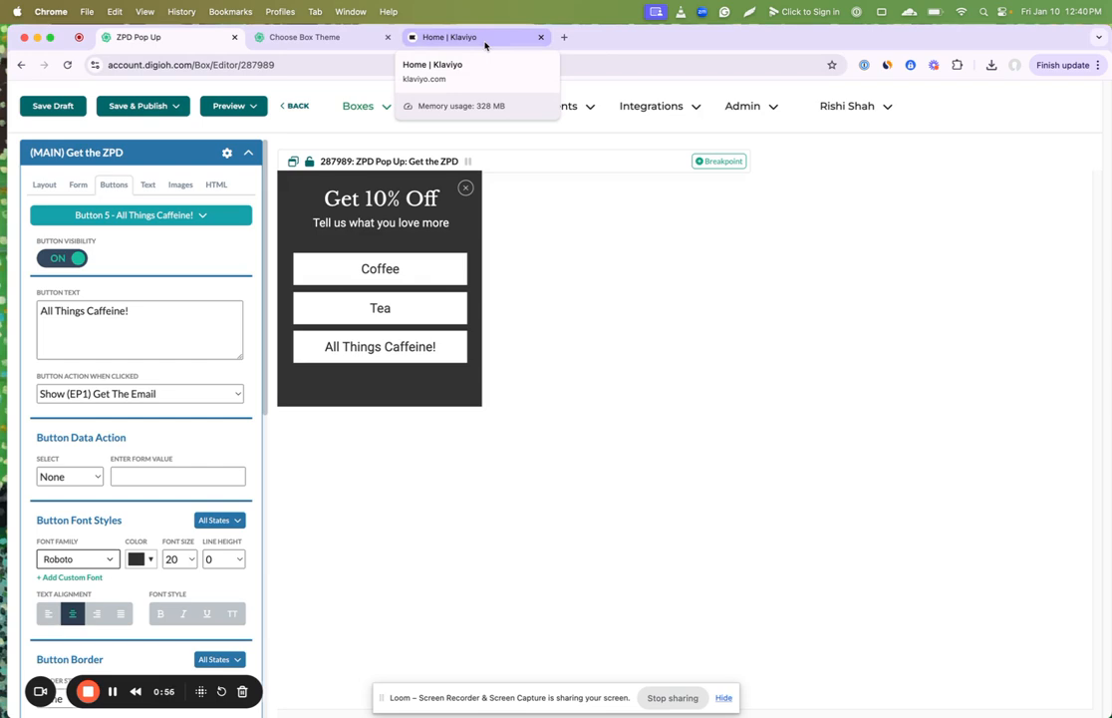
# Step: Browse the box theme gallery as far as the Traffic Redirect Menu Sidebar theme
pyautogui.click(355, 40)
pyautogui.scroll(10, 334, 208)
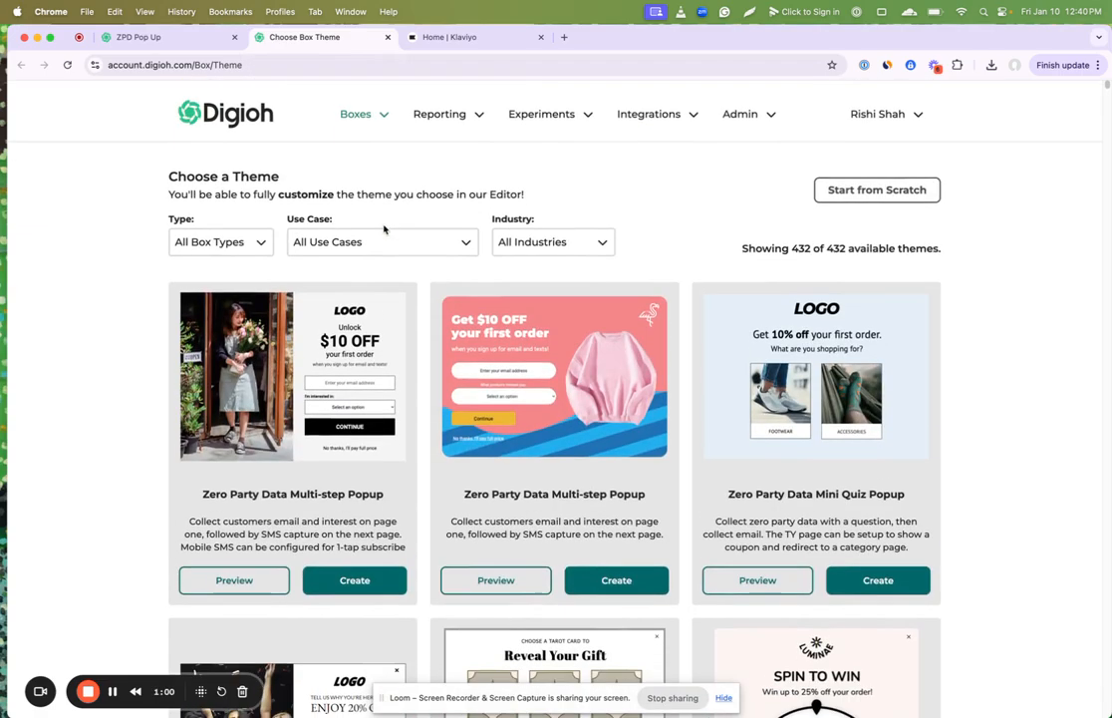
pyautogui.scroll(-10, 592, 418)
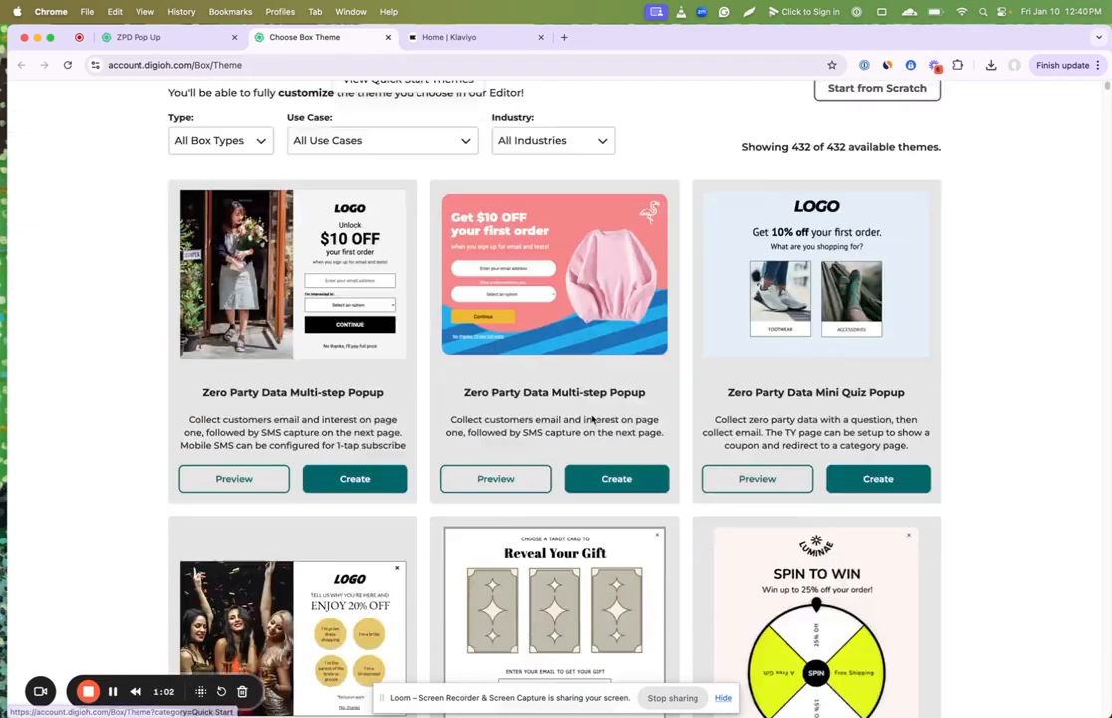
pyautogui.scroll(-10, 592, 419)
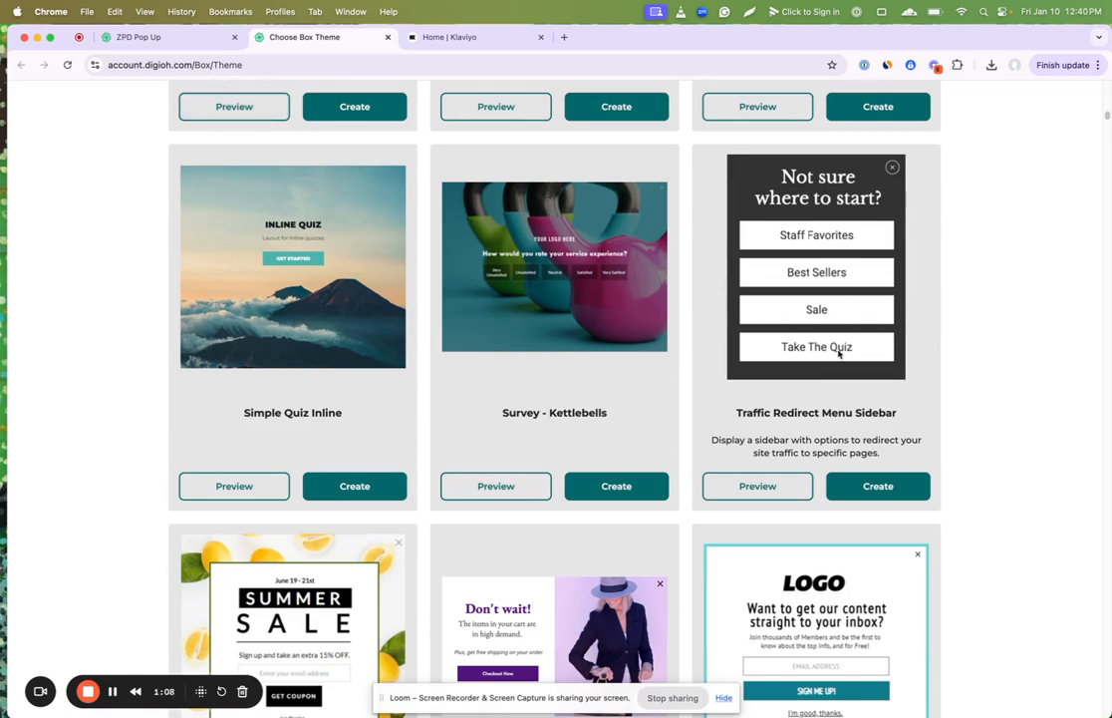
# Step: Return to the ZPD Pop Up editor and review the box type options in Box Settings, leaving the type unchanged
pyautogui.click(189, 37)
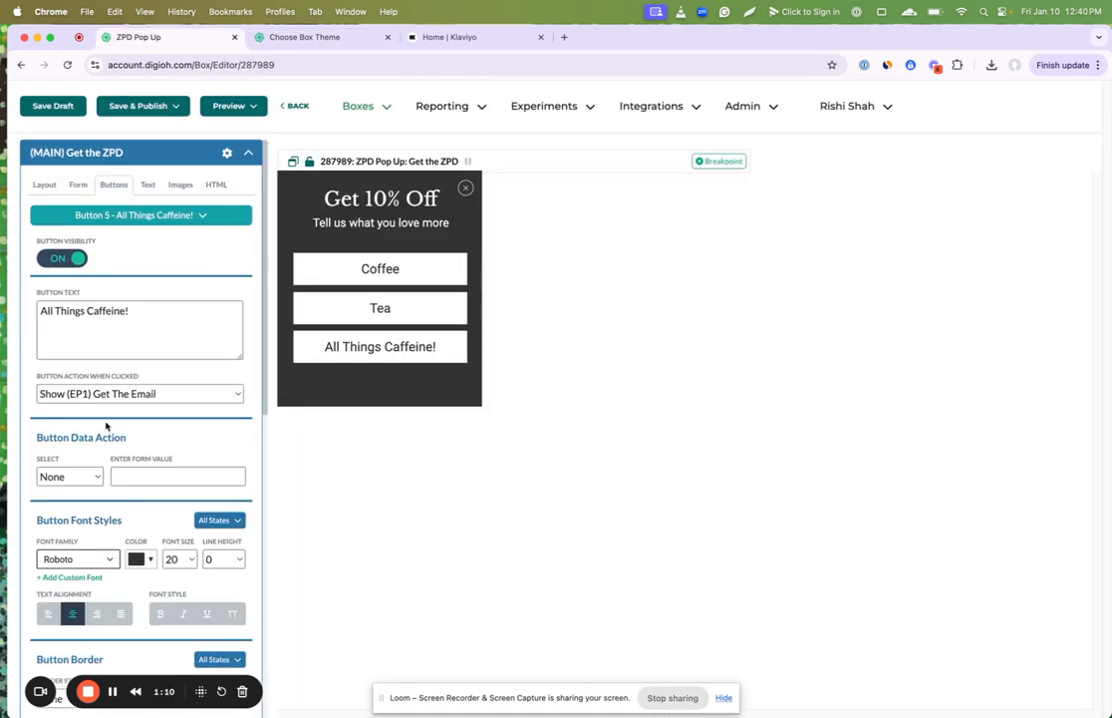
pyautogui.scroll(-5, 106, 425)
pyautogui.scroll(-3, 100, 499)
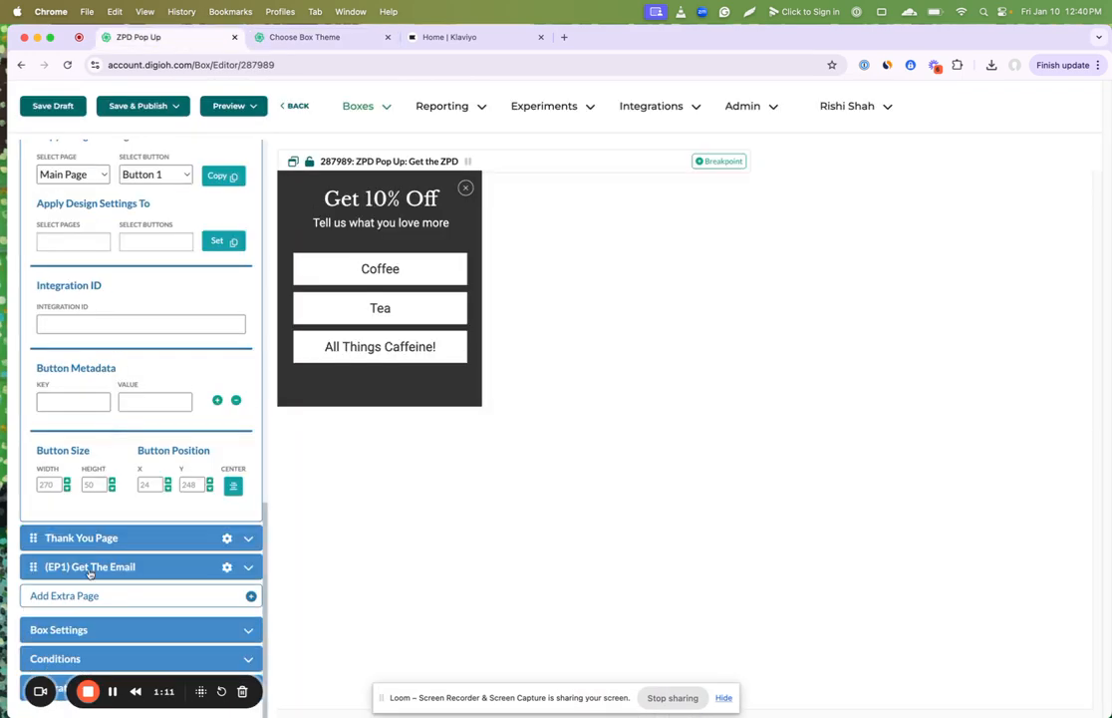
pyautogui.click(60, 628)
pyautogui.scroll(-1, 88, 578)
pyautogui.click(86, 240)
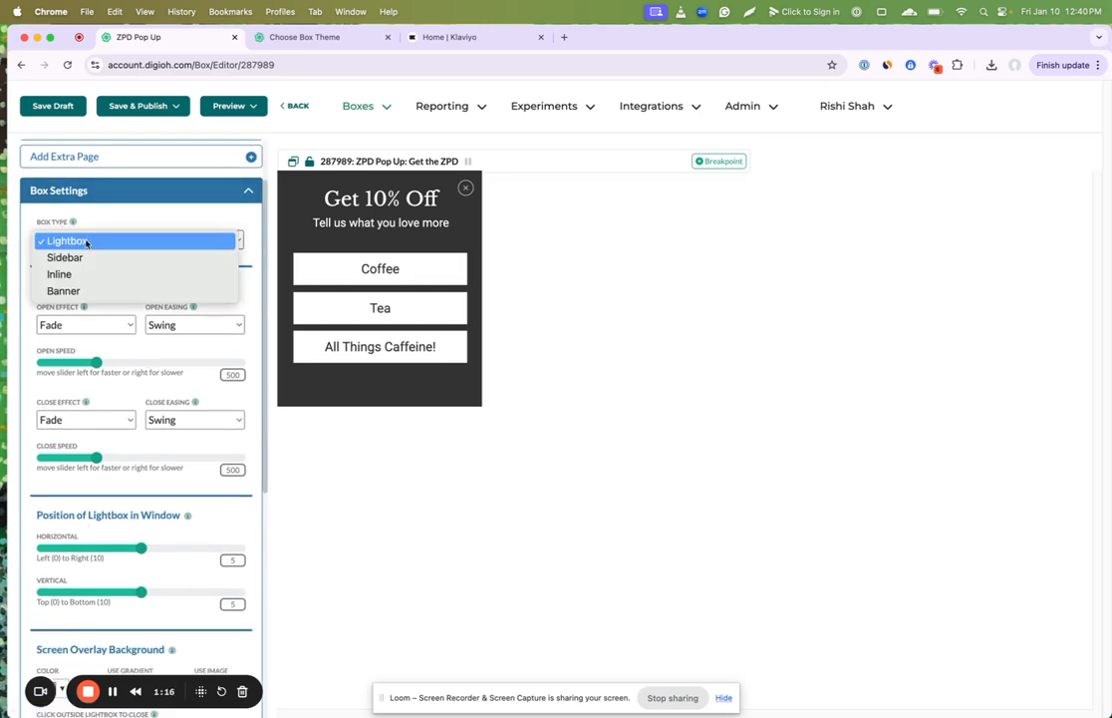
pyautogui.click(112, 194)
pyautogui.scroll(2, 112, 194)
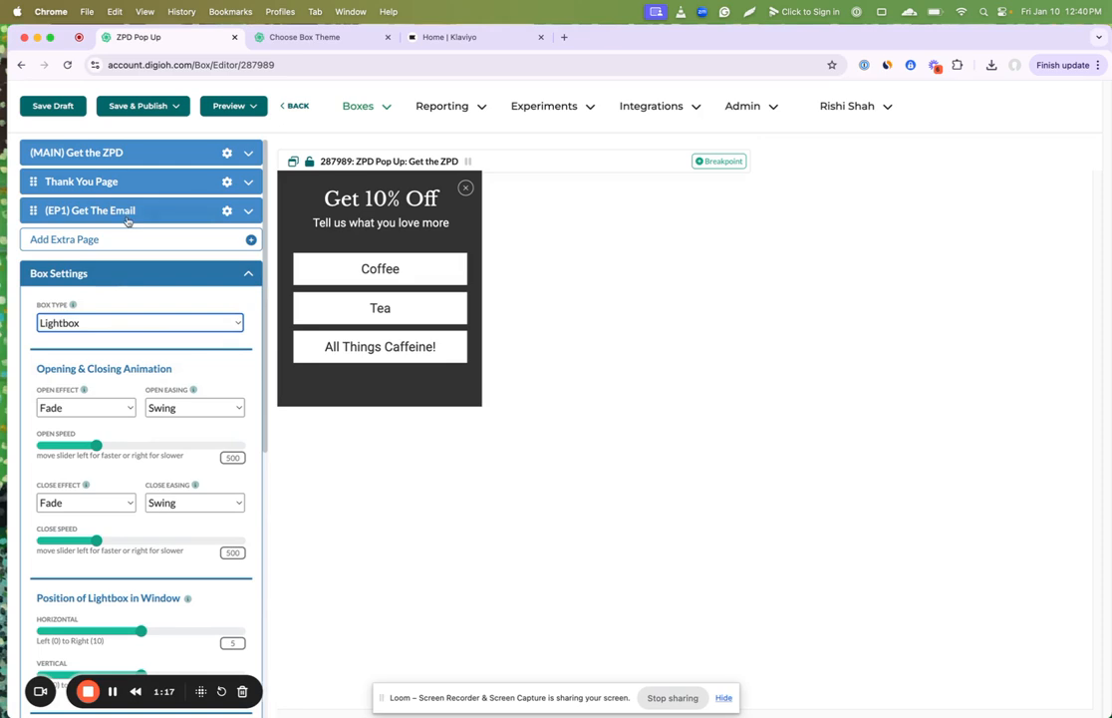
# Step: Change the pop-up's headline on the main page to "Get 15% Off"
pyautogui.click(337, 262)
pyautogui.click(329, 196)
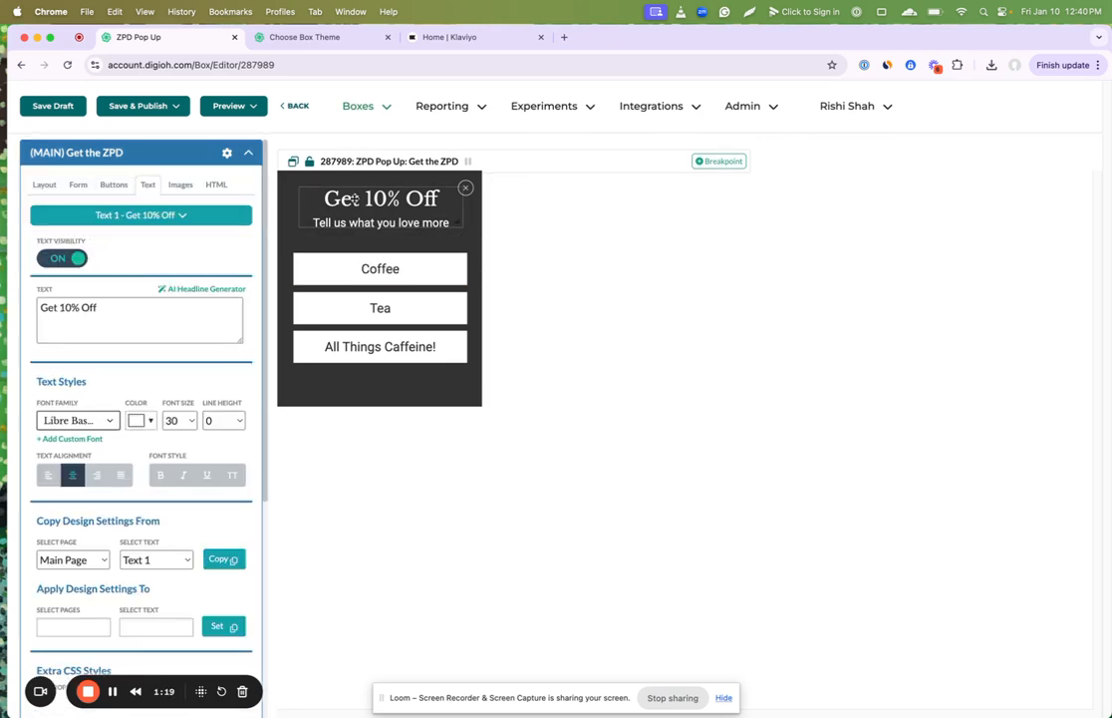
pyautogui.tripleClick(116, 321)
pyautogui.write('gwt')
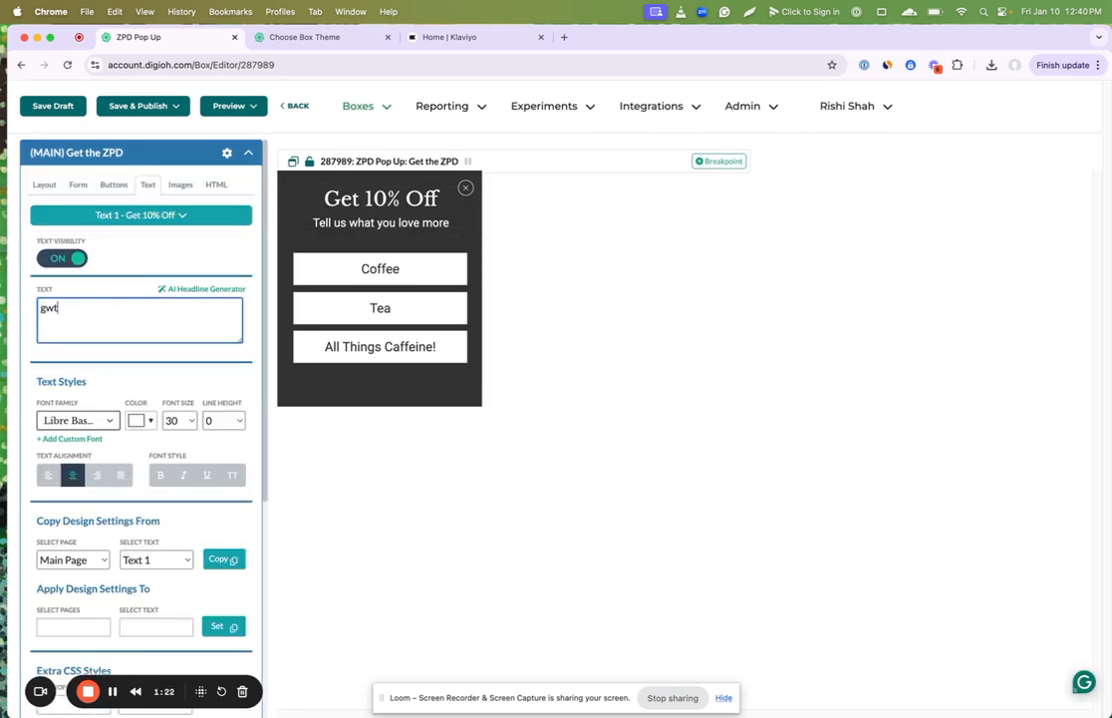
pyautogui.press('BackSpace')
pyautogui.press('BackSpace')
pyautogui.press('BackSpace')
pyautogui.write('Get 15')
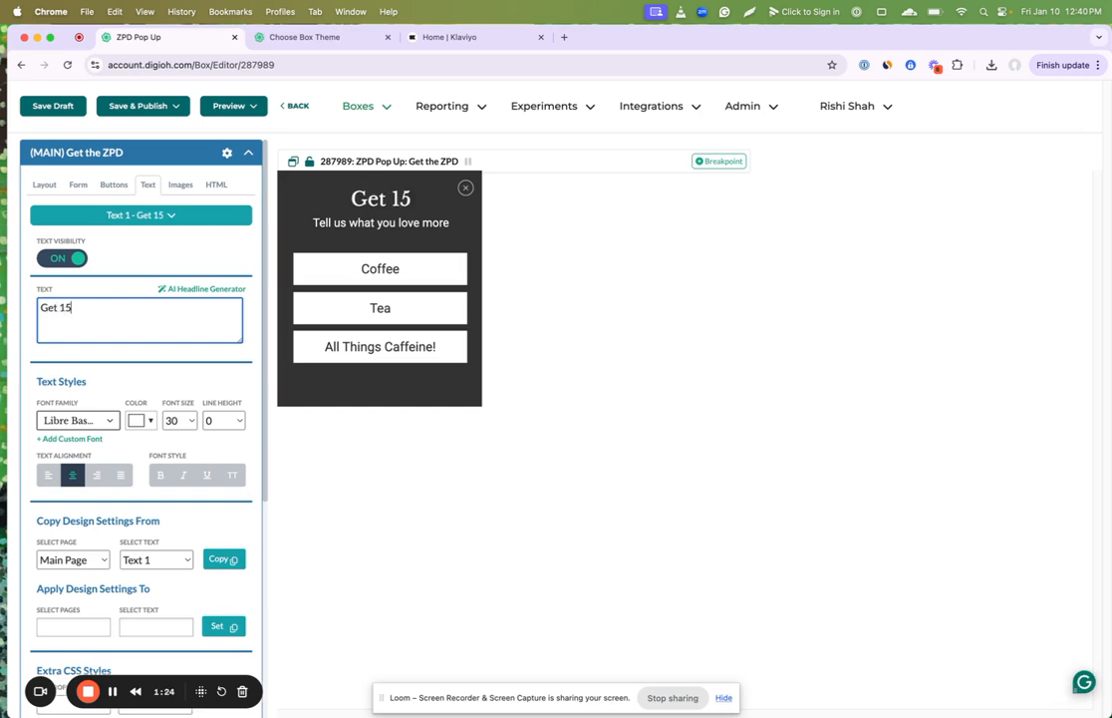
pyautogui.write('% Off')
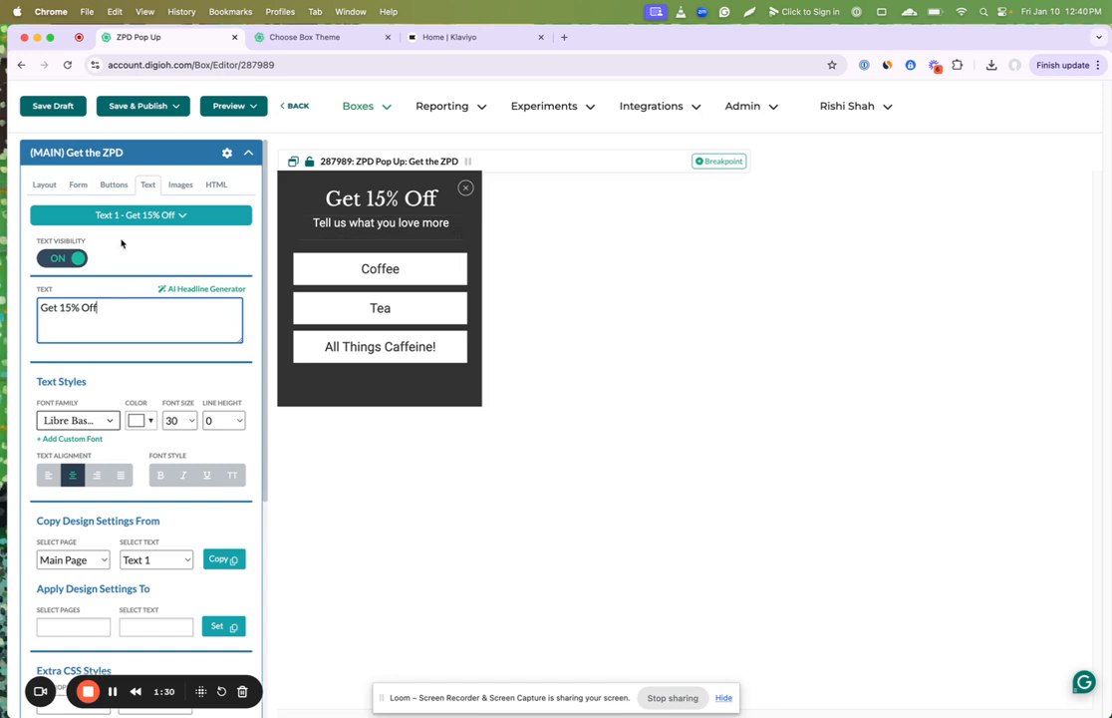
# Step: Review the main page's layout settings, including dimensions, border and background
pyautogui.click(46, 186)
pyautogui.scroll(-5, 101, 439)
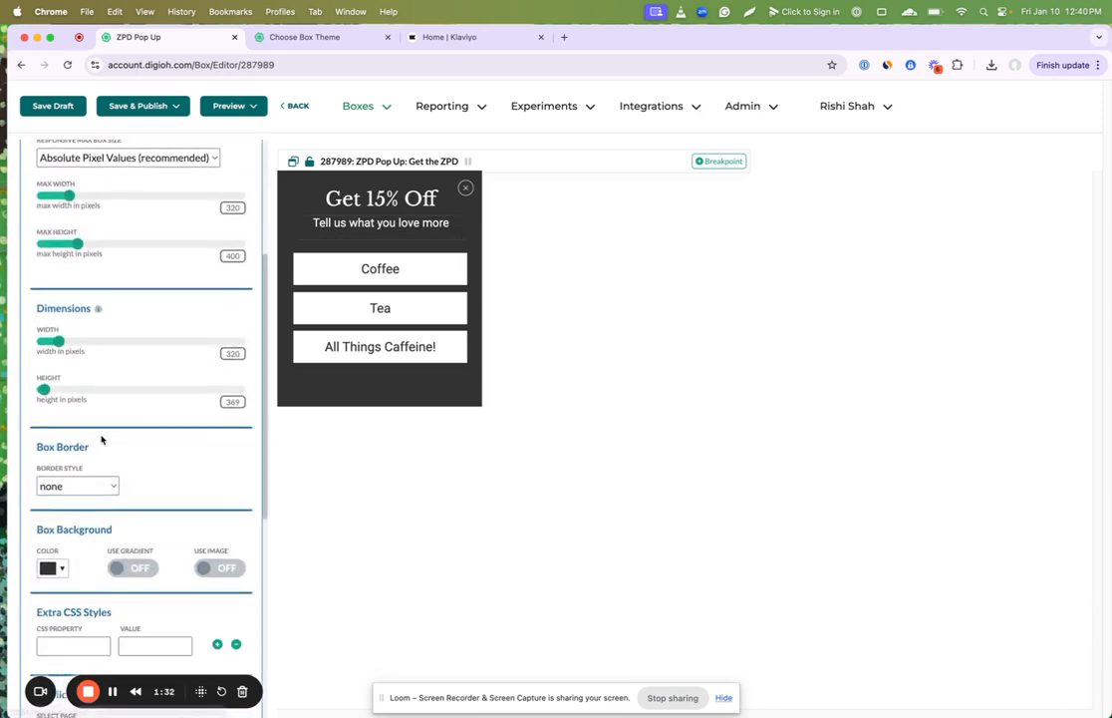
pyautogui.scroll(-2, 100, 438)
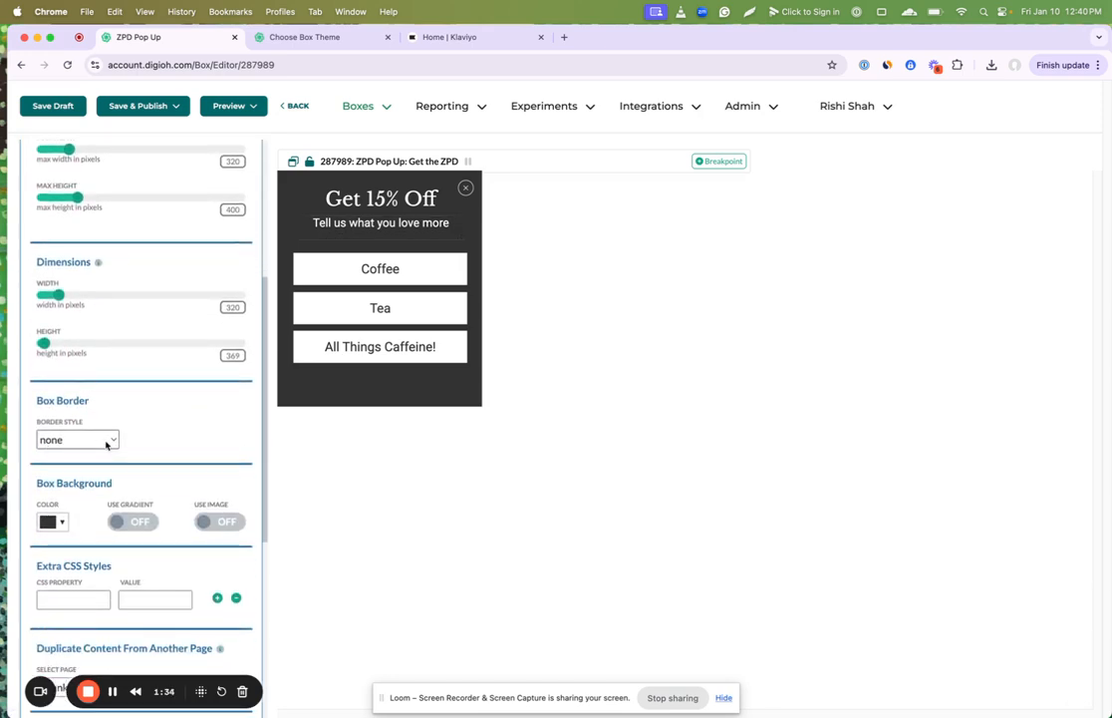
pyautogui.scroll(7, 170, 449)
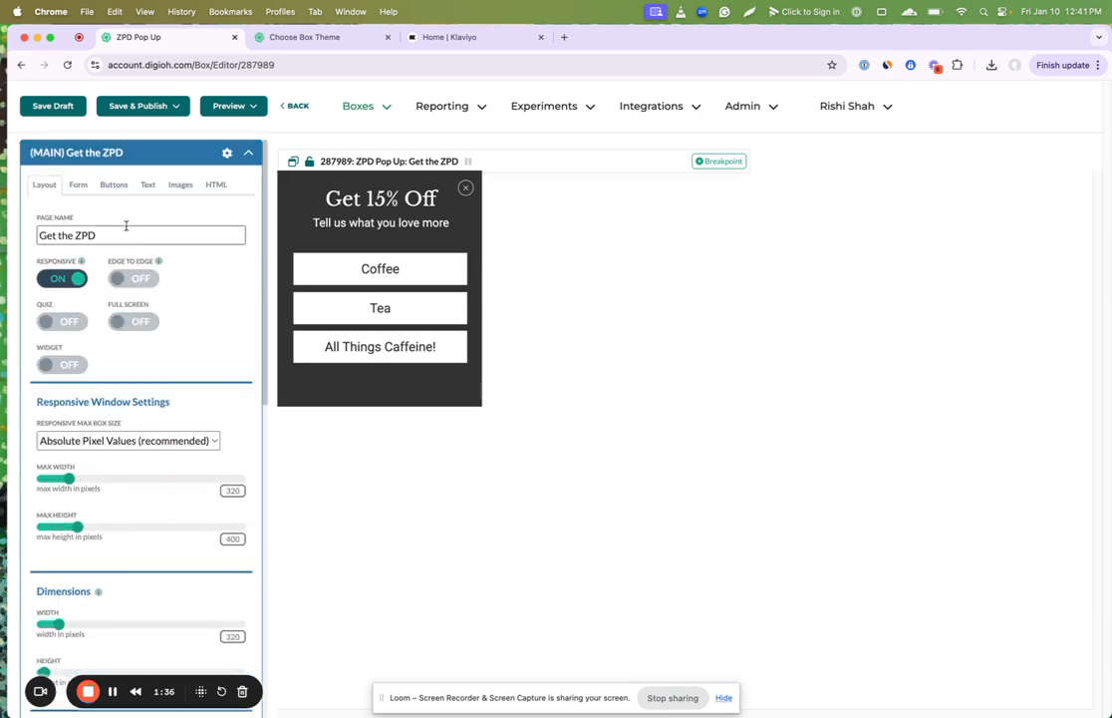
# Step: Inspect the subheading's text settings and move the Coffee button slightly down
pyautogui.click(359, 230)
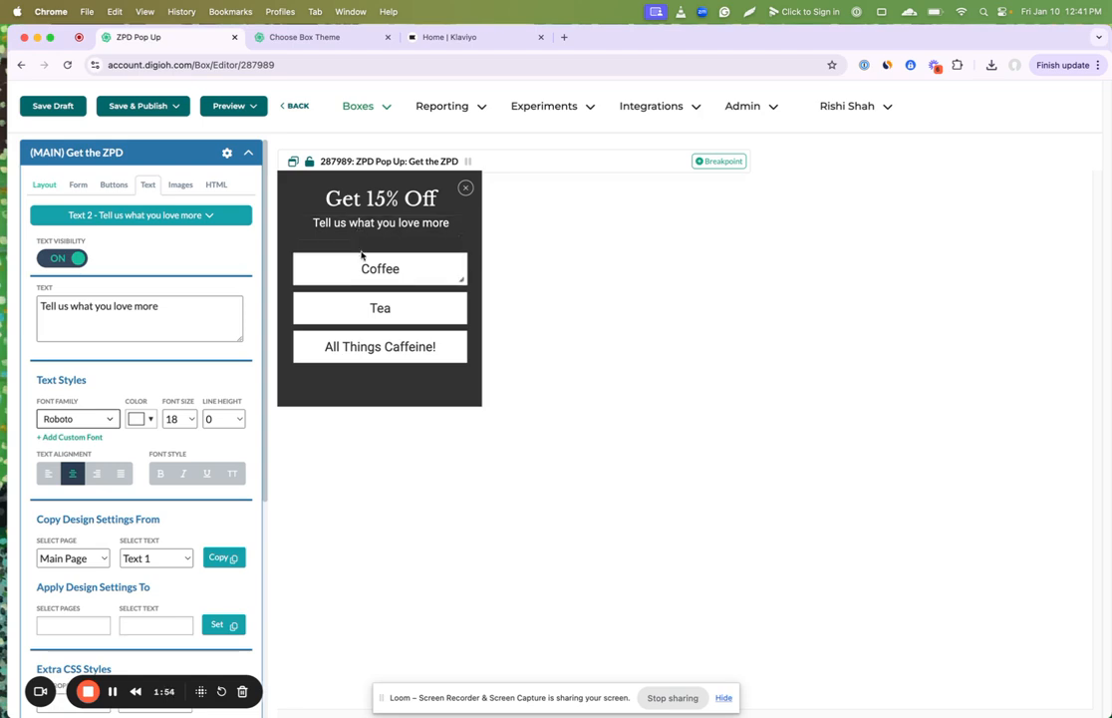
pyautogui.click(365, 264)
pyautogui.moveTo(366, 258); pyautogui.dragTo(367, 270)
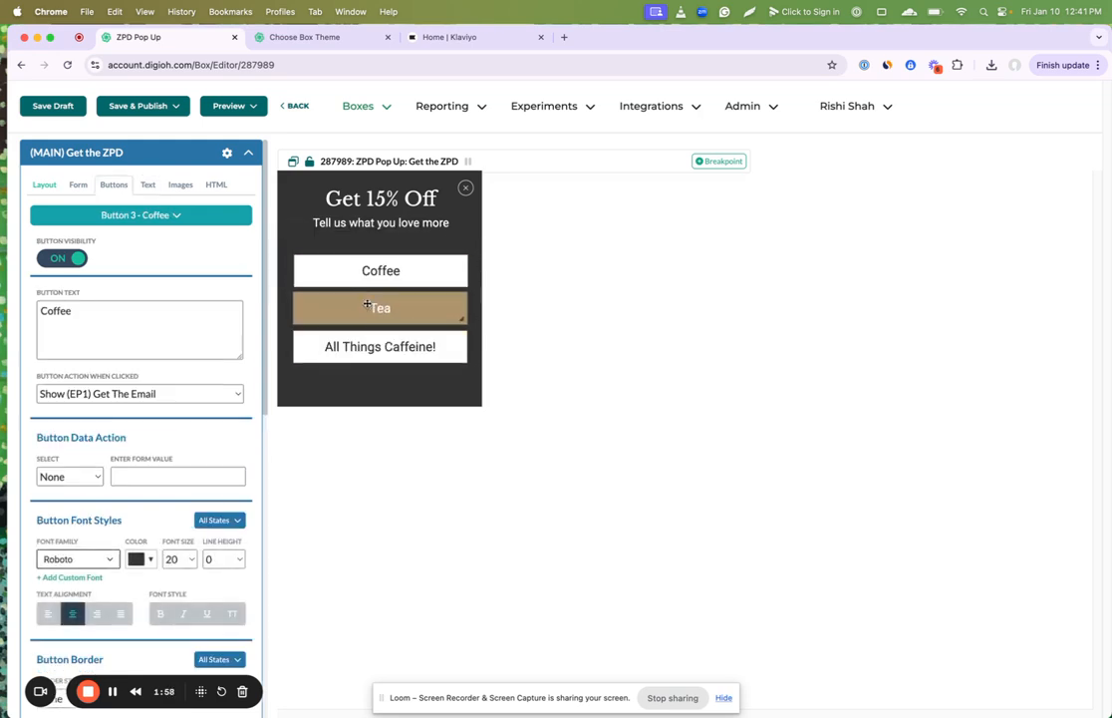
# Step: Examine the settings of the Tea and All Things Caffeine! buttons, including the action when clicked
pyautogui.click(374, 309)
pyautogui.click(372, 350)
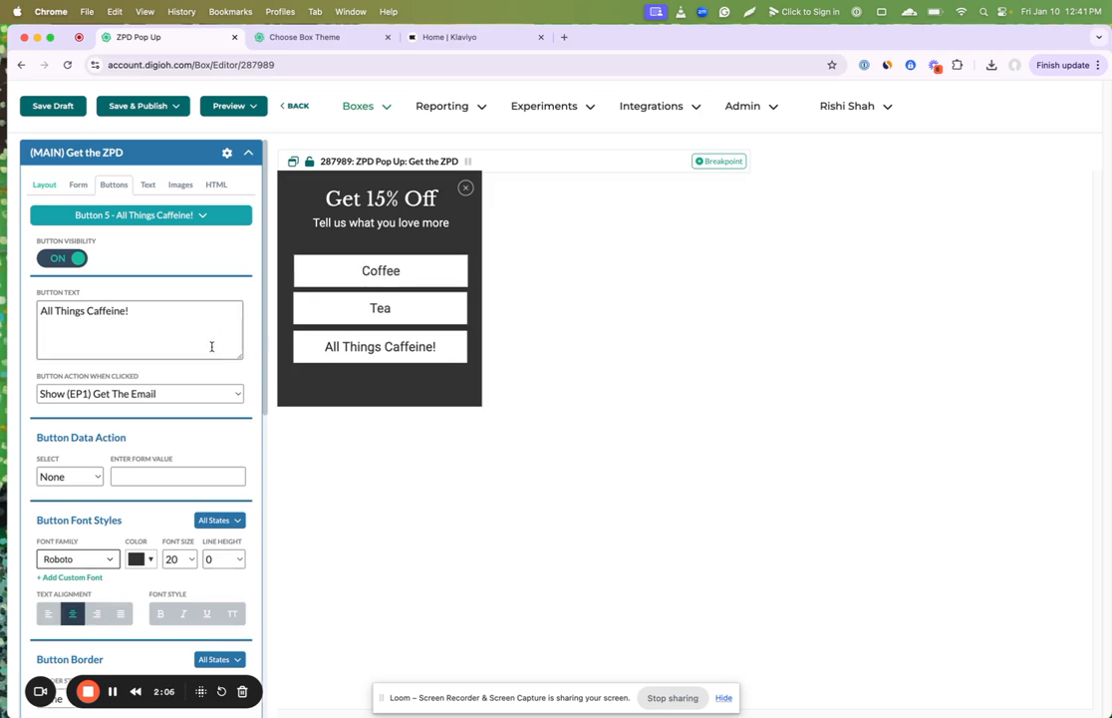
pyautogui.scroll(-10, 212, 346)
pyautogui.scroll(10, 211, 345)
pyautogui.scroll(-2, 201, 295)
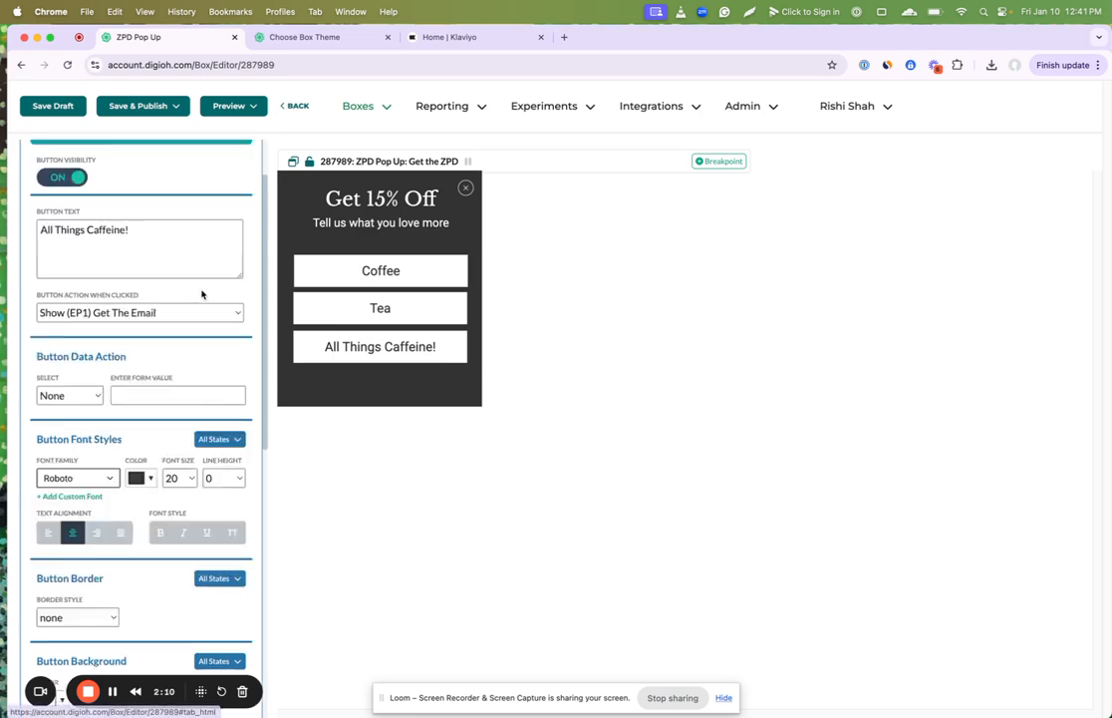
# Step: On the Get The Email page, hide the "Tell us what you love more" text and move the headline slightly down
pyautogui.scroll(-5, 202, 295)
pyautogui.click(105, 567)
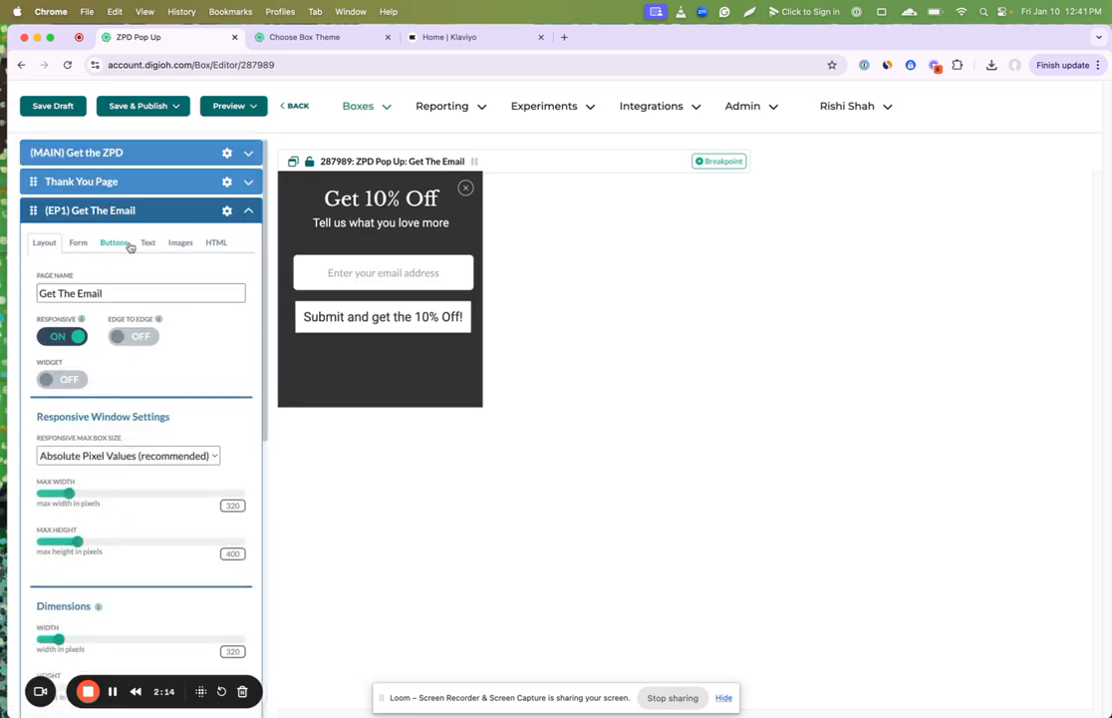
pyautogui.click(361, 315)
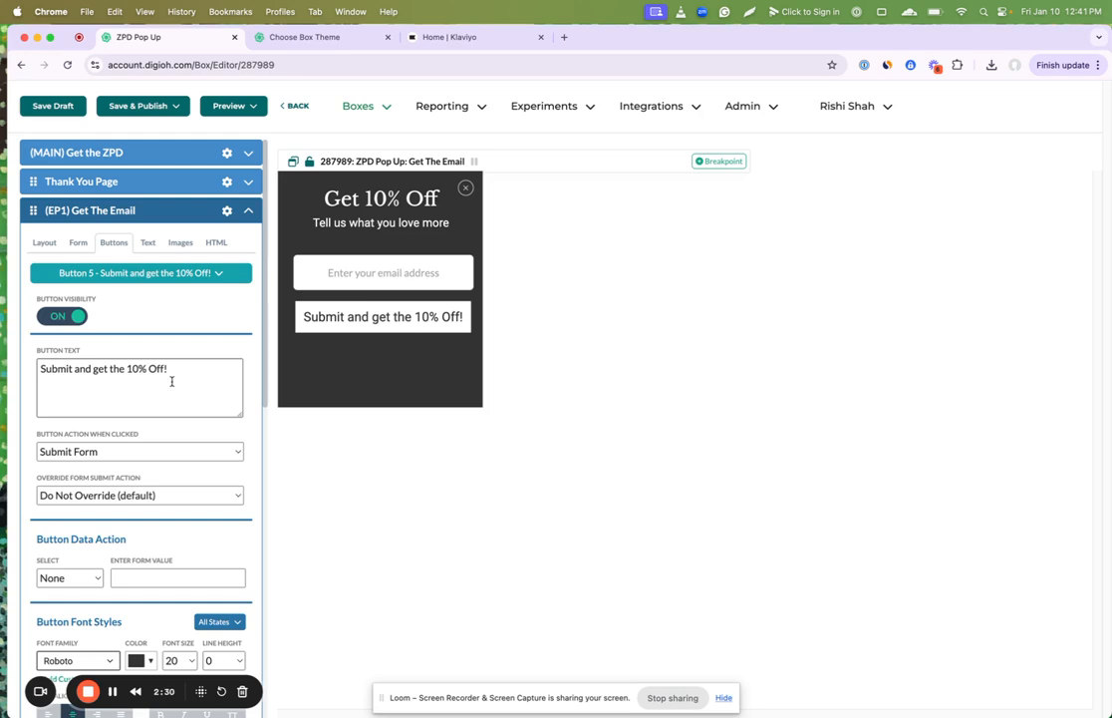
pyautogui.click(380, 224)
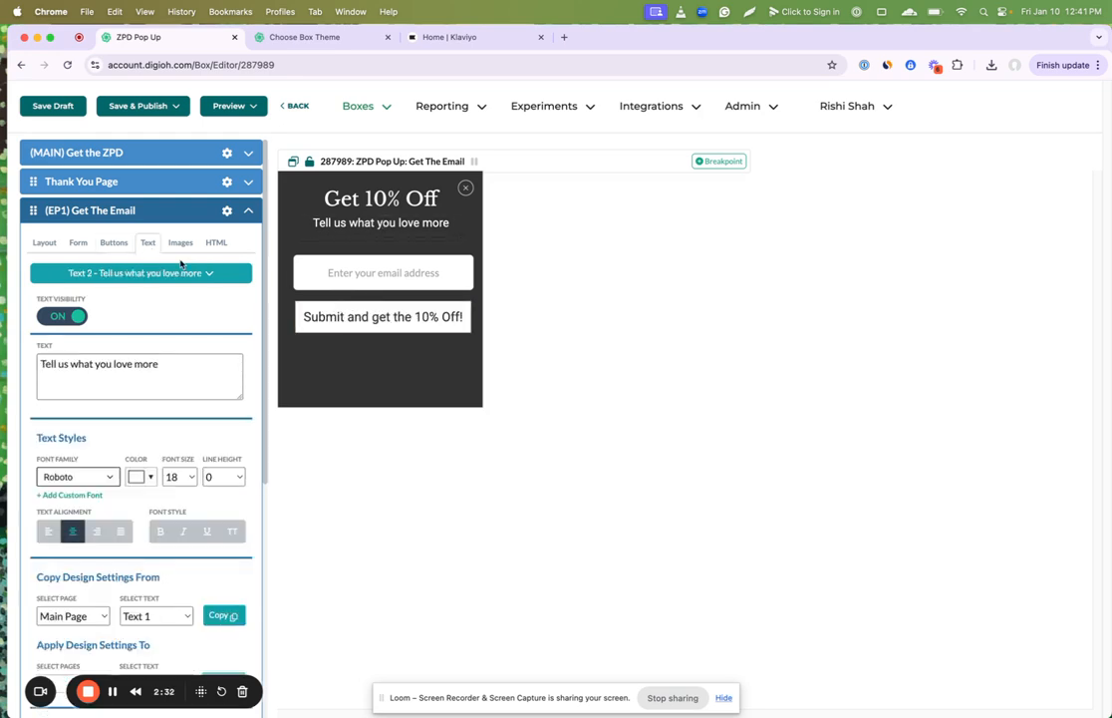
pyautogui.click(50, 316)
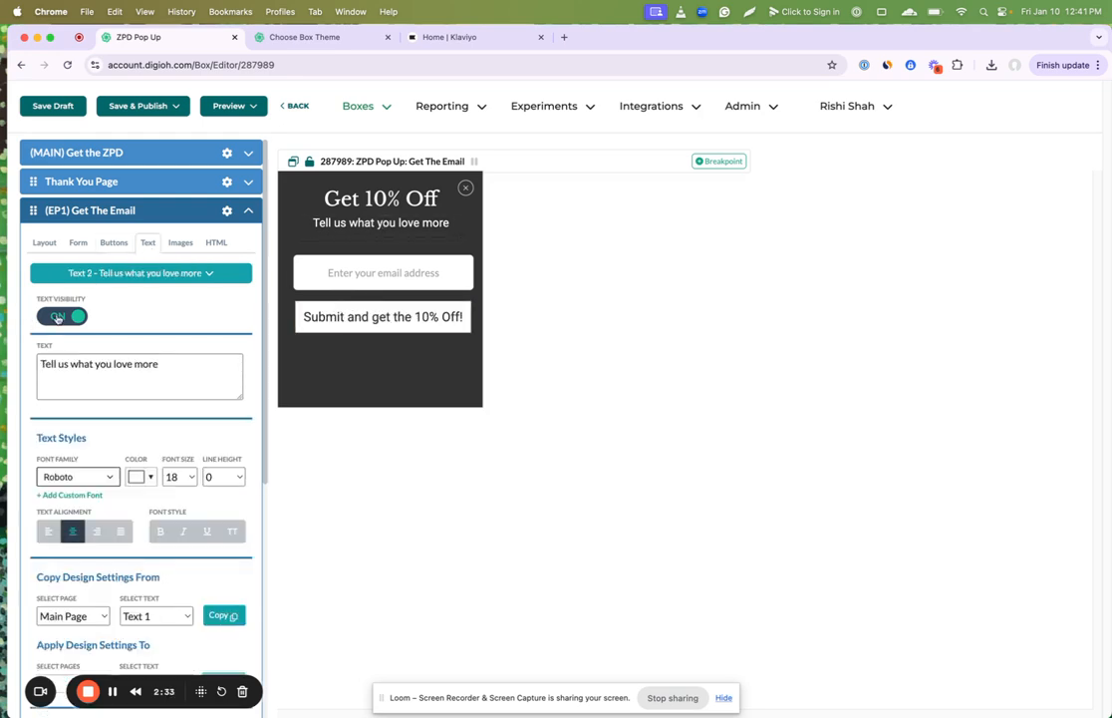
pyautogui.click(387, 213)
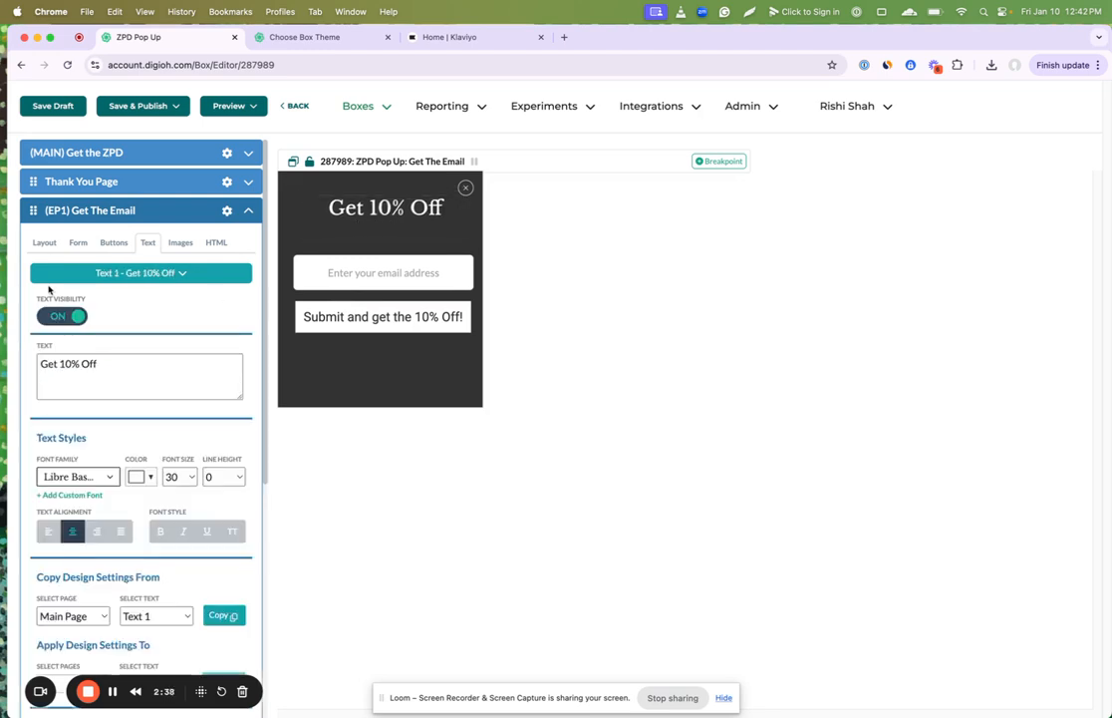
# Step: Switch back to the main Get the ZPD page and open the account's Named Custom Fields page in a new tab
pyautogui.click(148, 155)
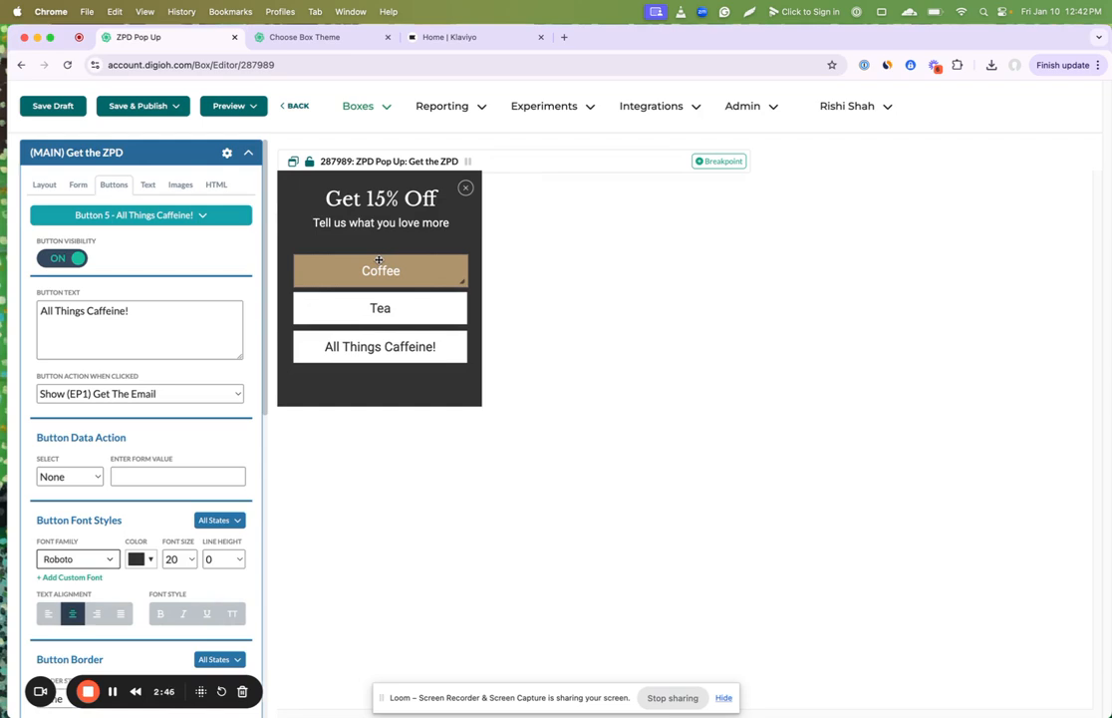
pyautogui.click(838, 110)
pyautogui.rightClick(777, 298)
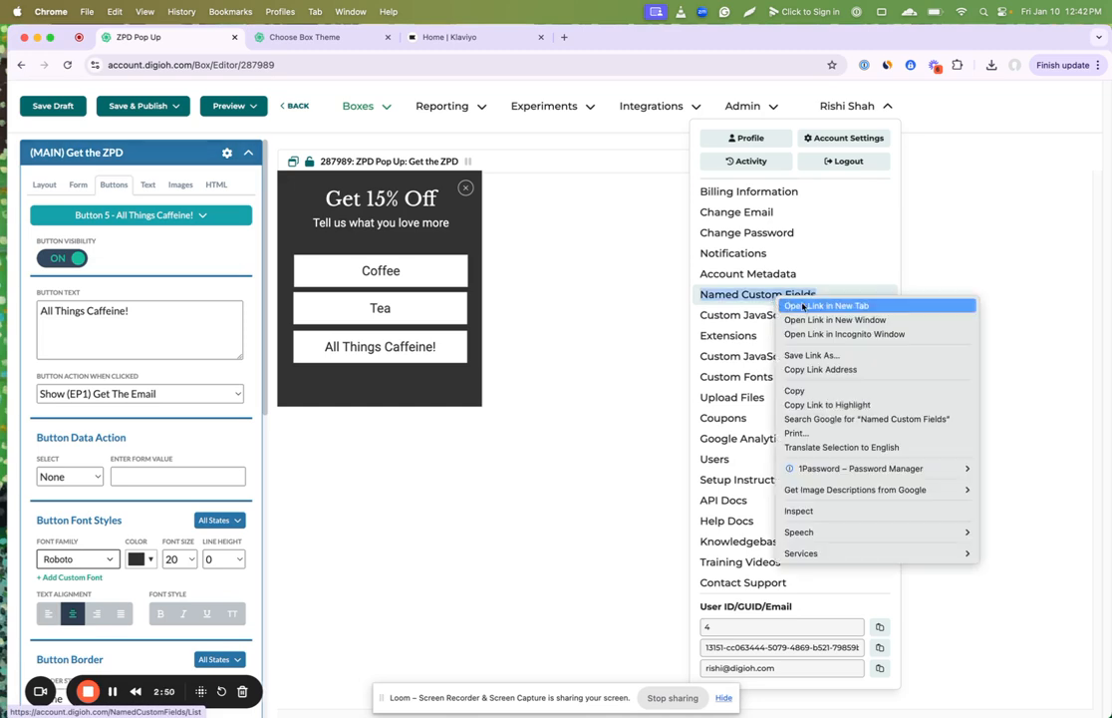
pyautogui.click(806, 305)
pyautogui.click(426, 37)
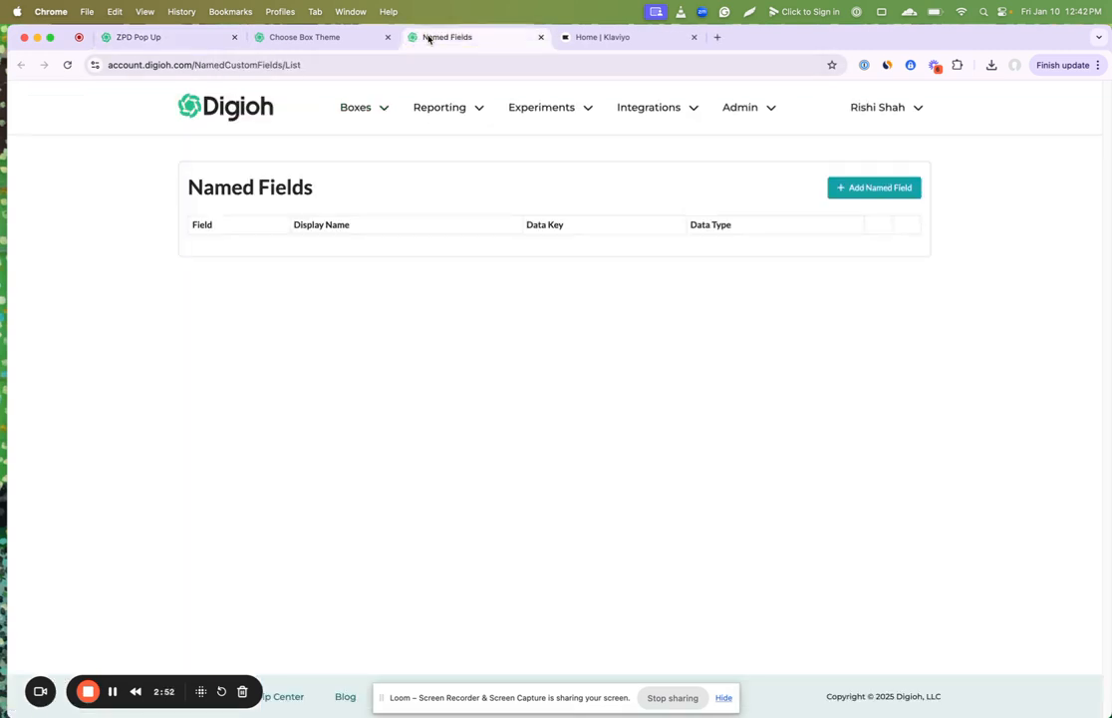
# Step: Start a new named field for Custom 1 with the display name "favorite beverage"
pyautogui.click(865, 191)
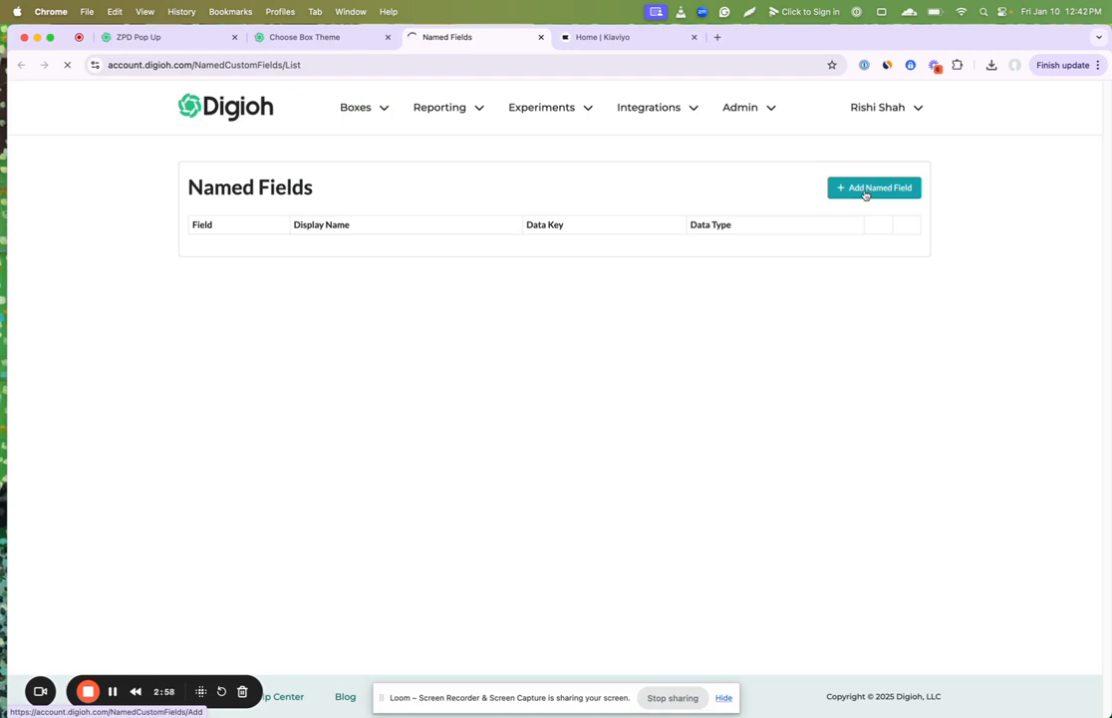
pyautogui.click(275, 295)
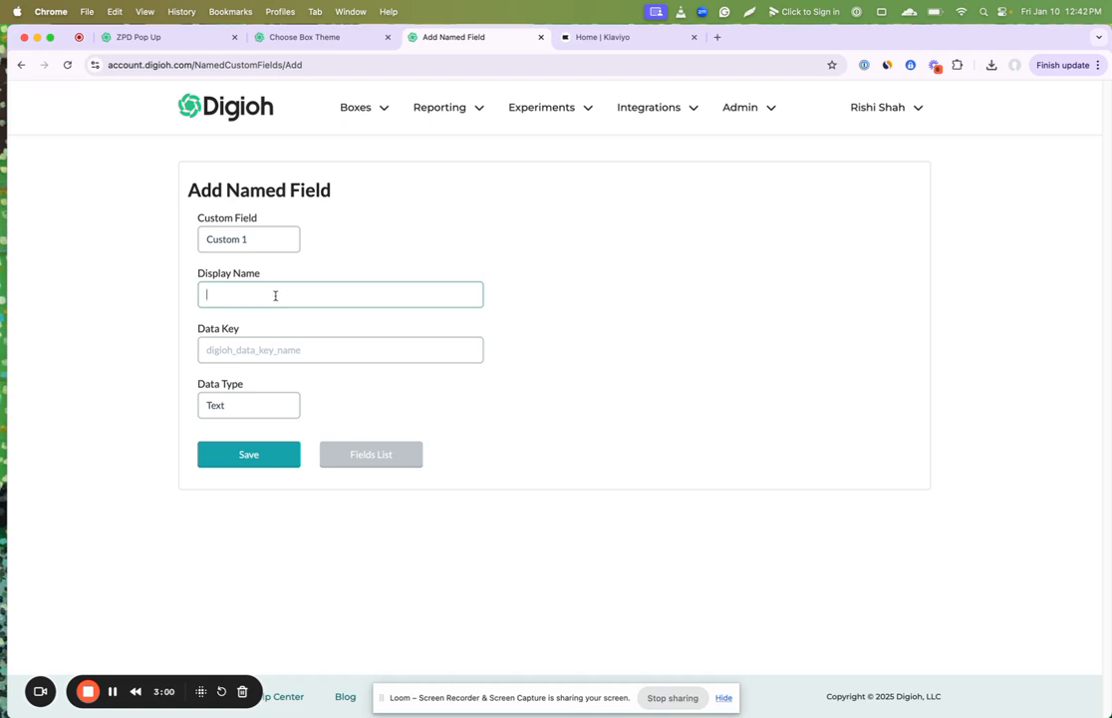
pyautogui.write('favo')
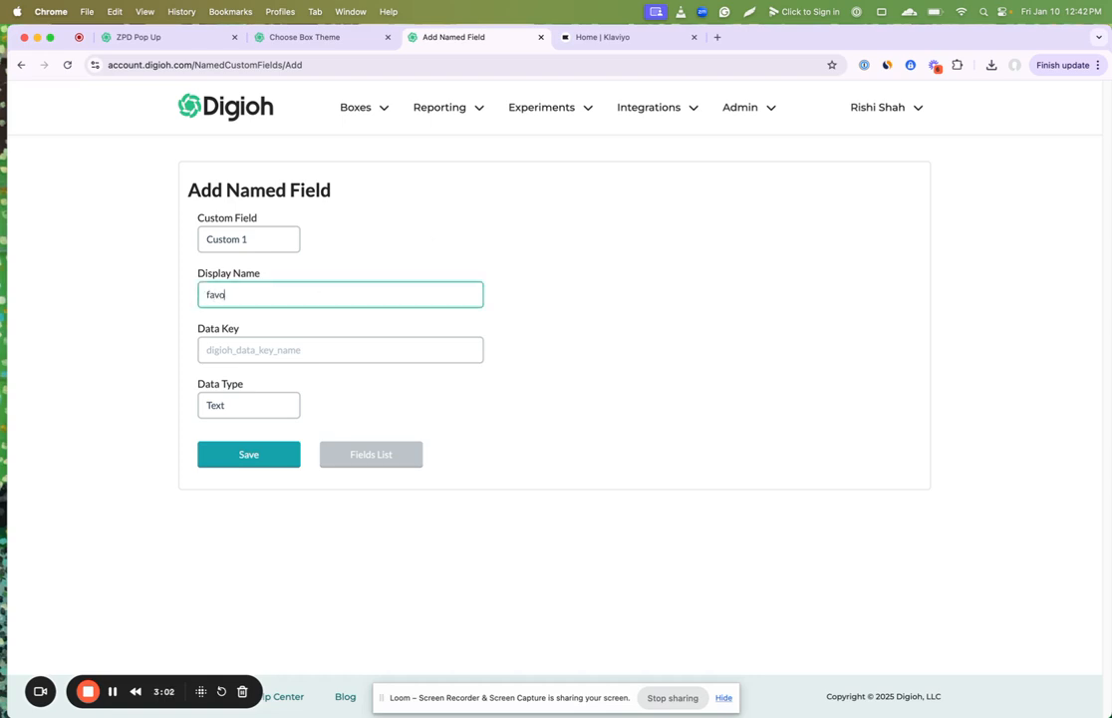
pyautogui.write('rite beverage')
# Step: Set the named field's data key to "digioh_favorite_beverage"
pyautogui.click(209, 352)
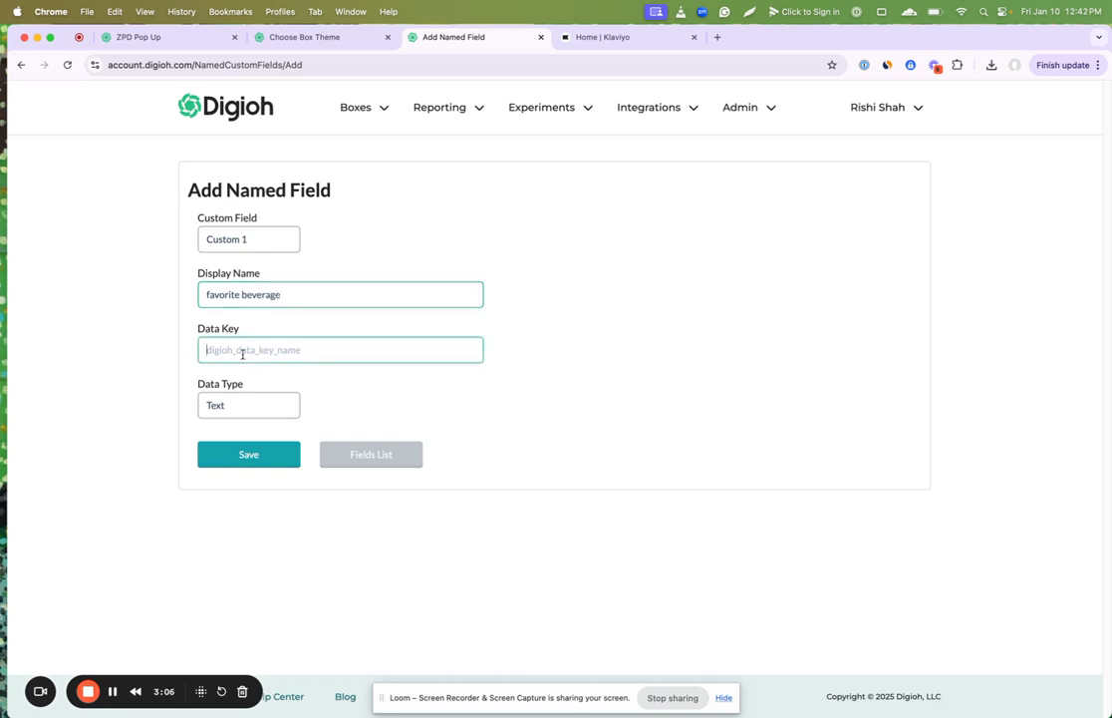
pyautogui.write('digioh_')
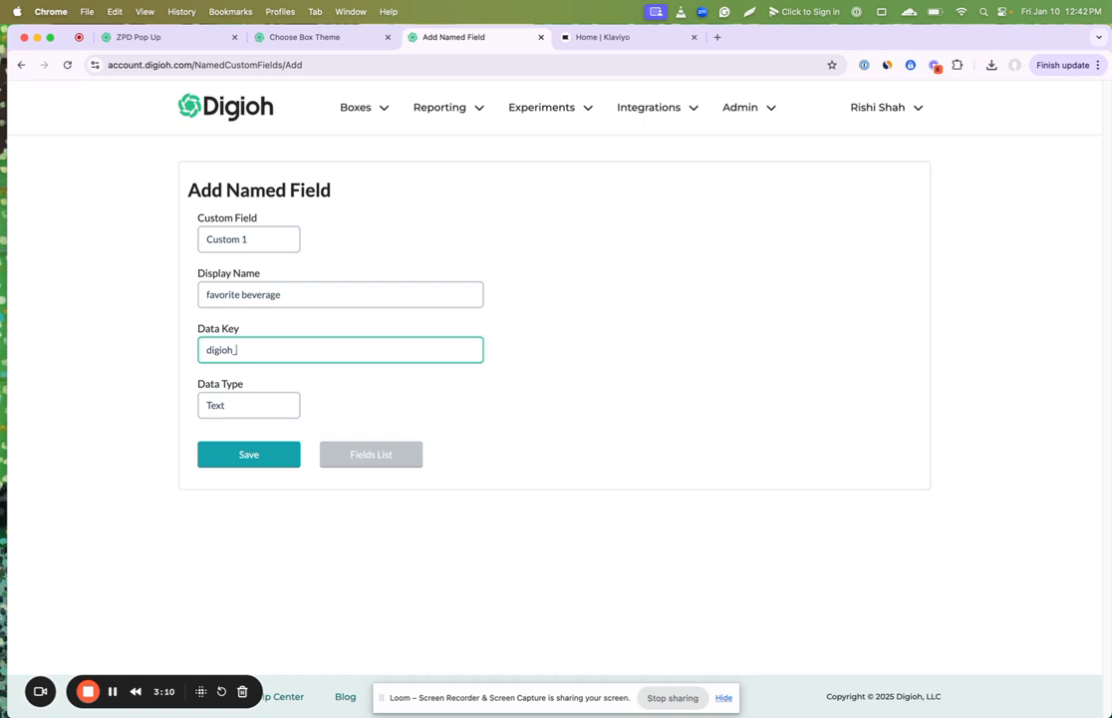
pyautogui.write('favorite_beverage')
# Step: Save the named field with the Text data type and return to the ZPD Pop Up editor
pyautogui.click(228, 411)
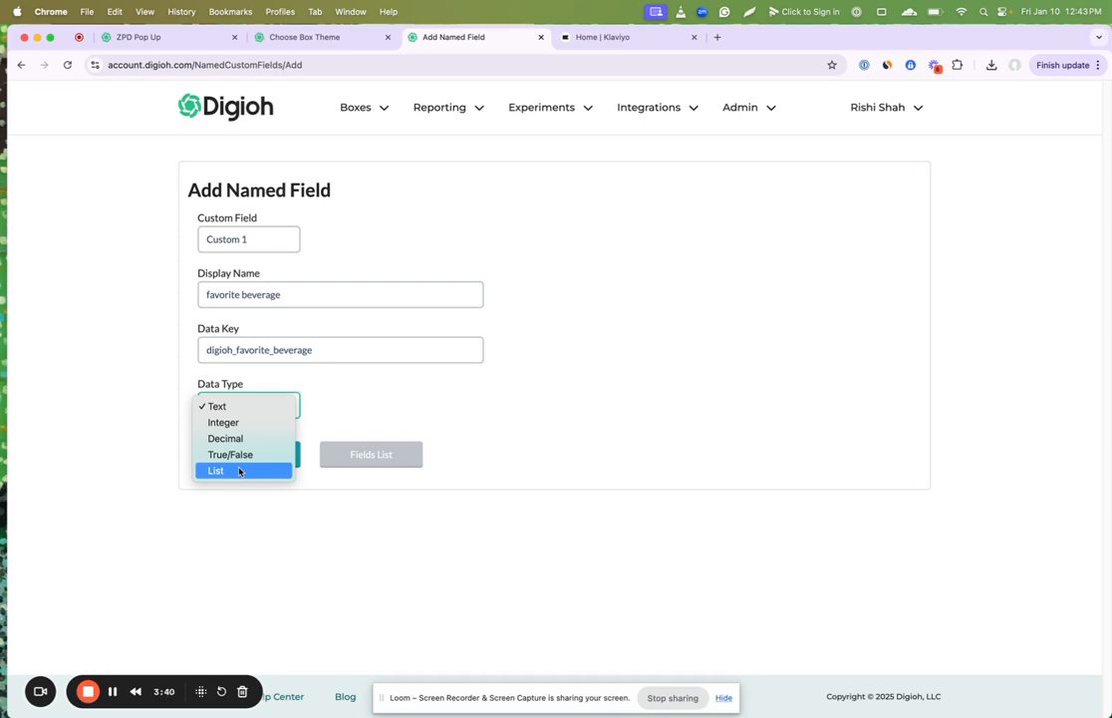
pyautogui.click(217, 406)
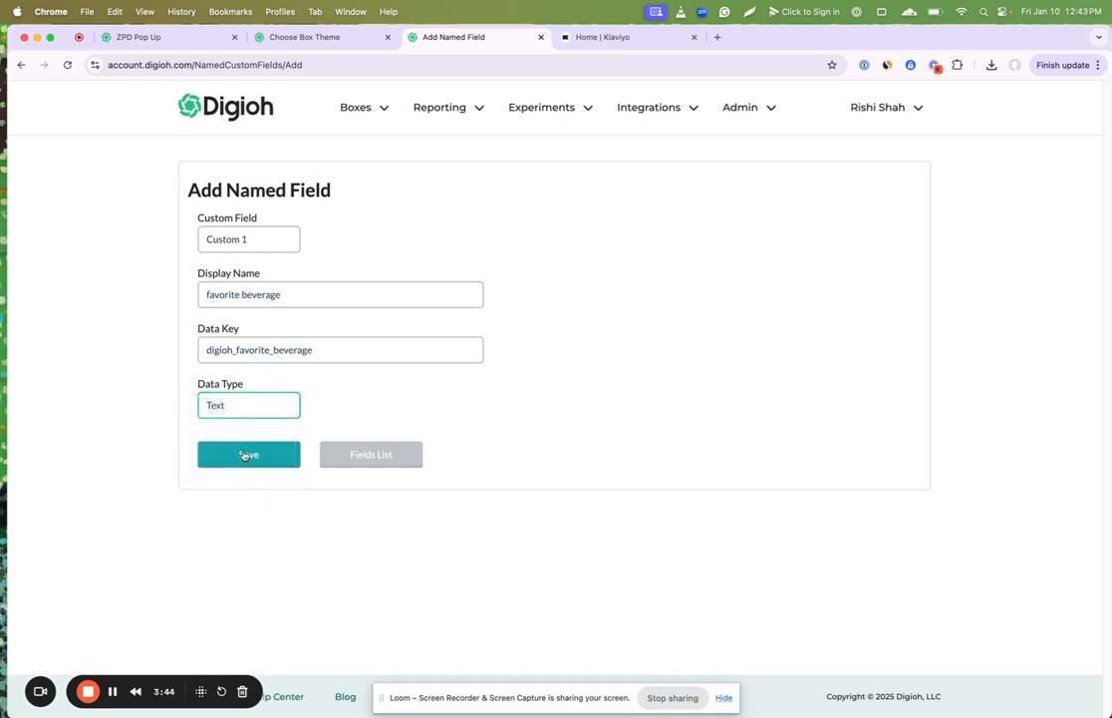
pyautogui.click(245, 454)
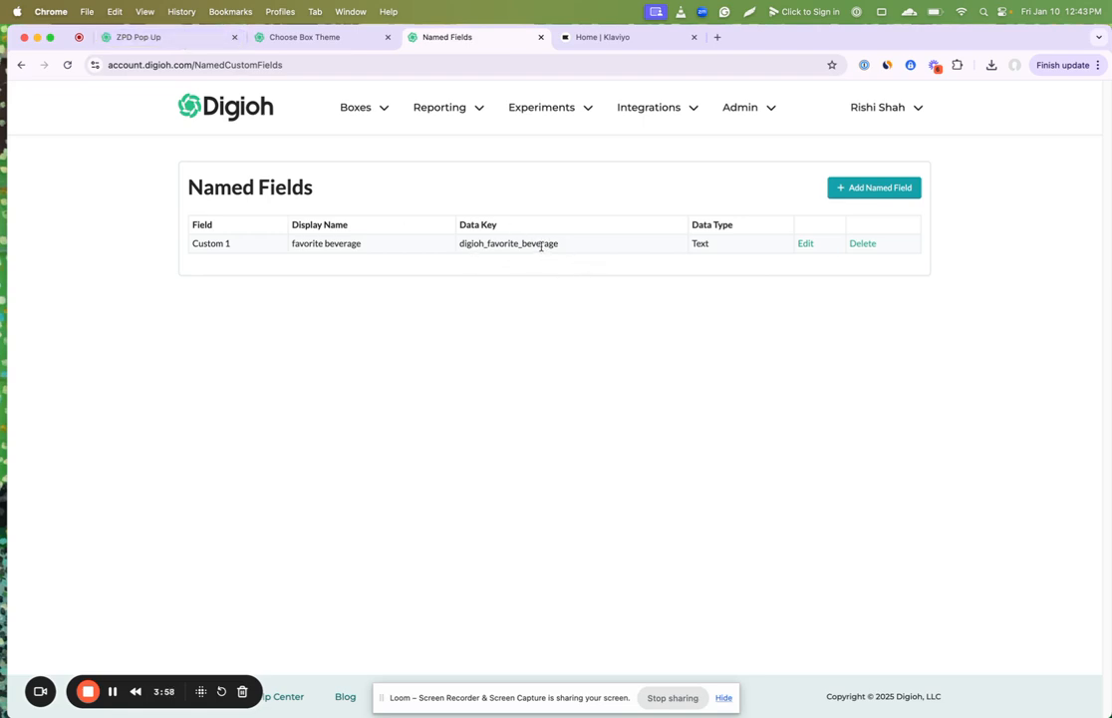
pyautogui.click(157, 38)
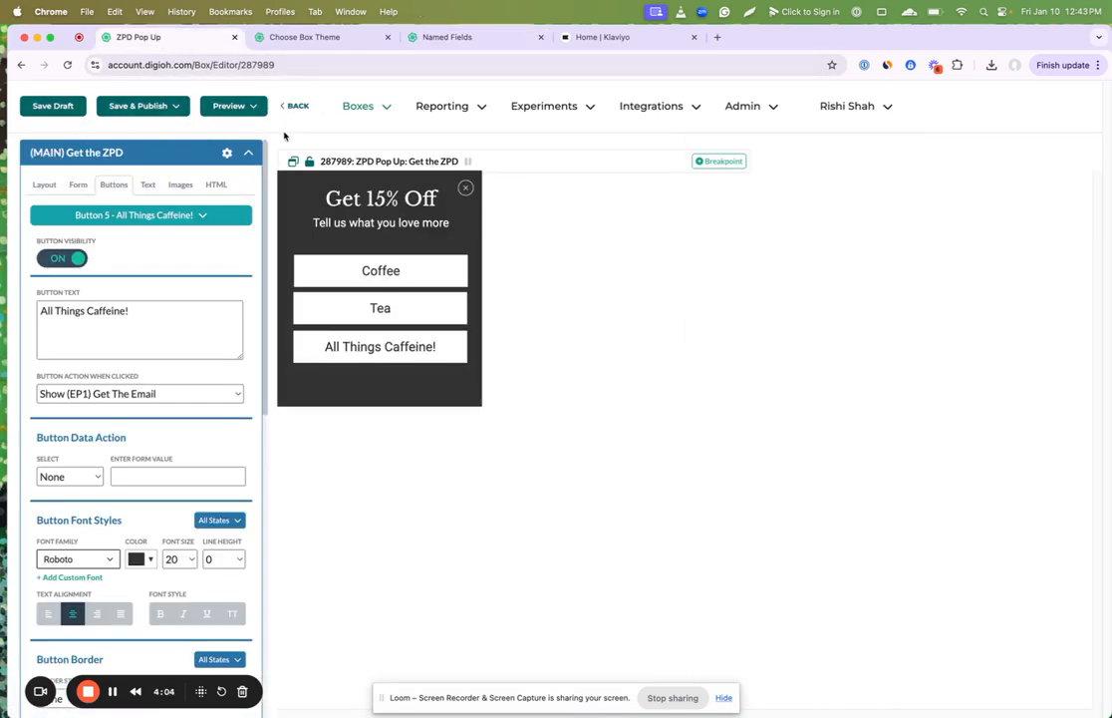
# Step: Save the pop-up draft, return to the box list and reopen ZPD Pop Up in the editor
pyautogui.click(48, 106)
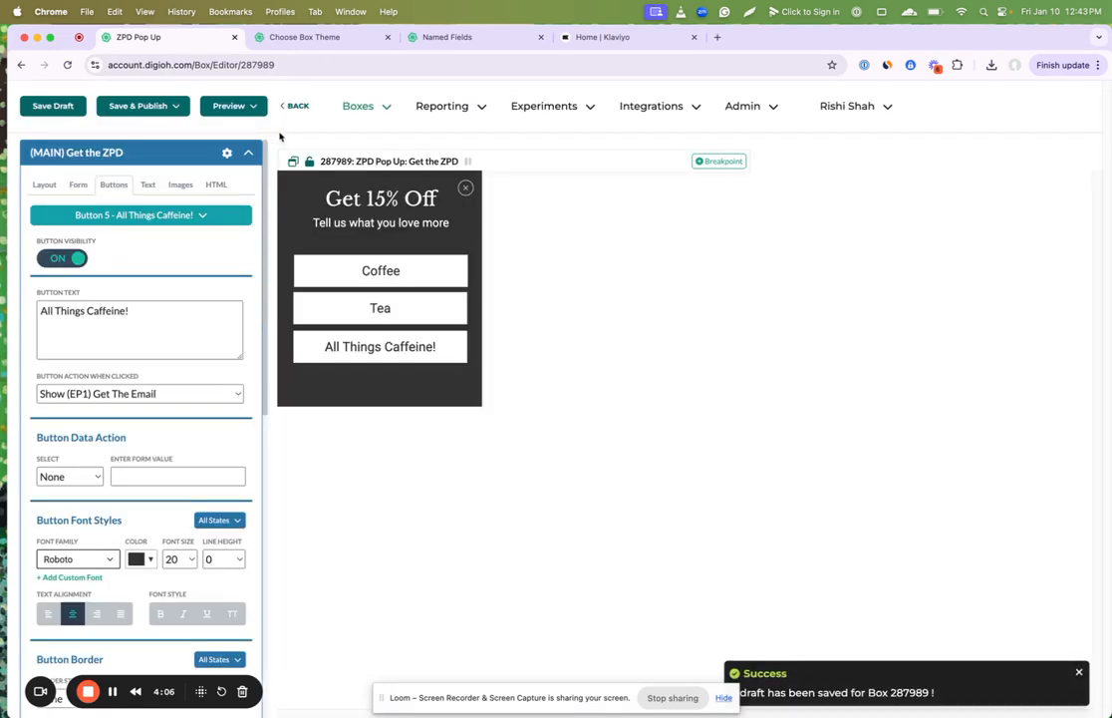
pyautogui.click(296, 108)
pyautogui.scroll(-15, 485, 377)
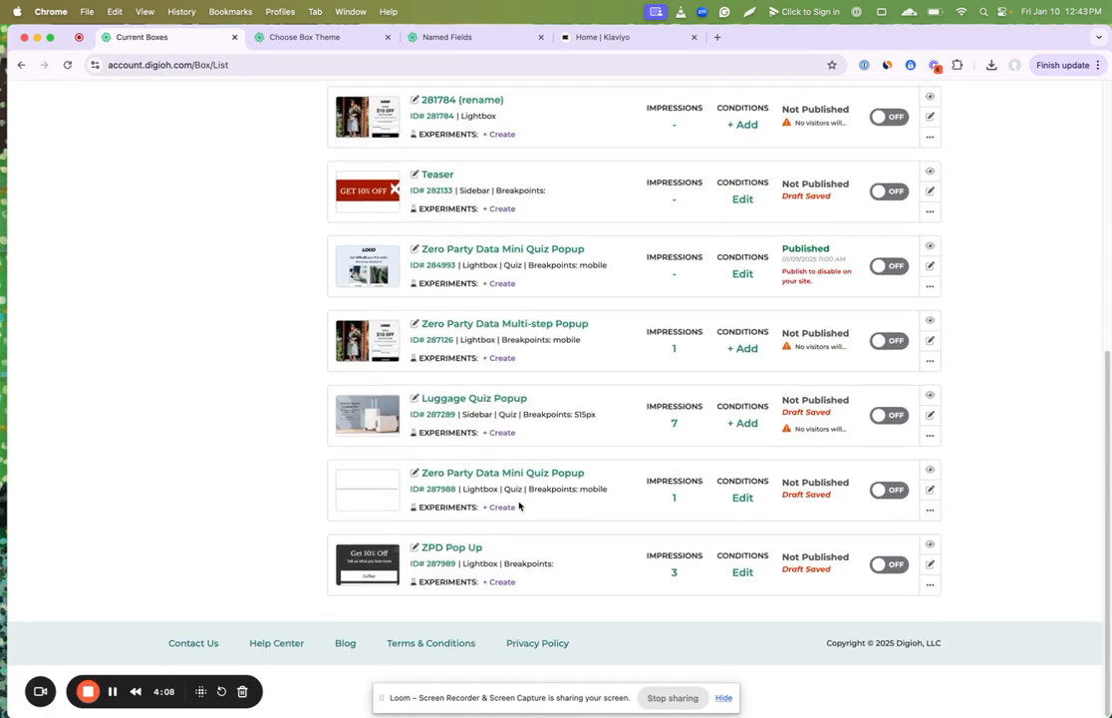
pyautogui.click(434, 603)
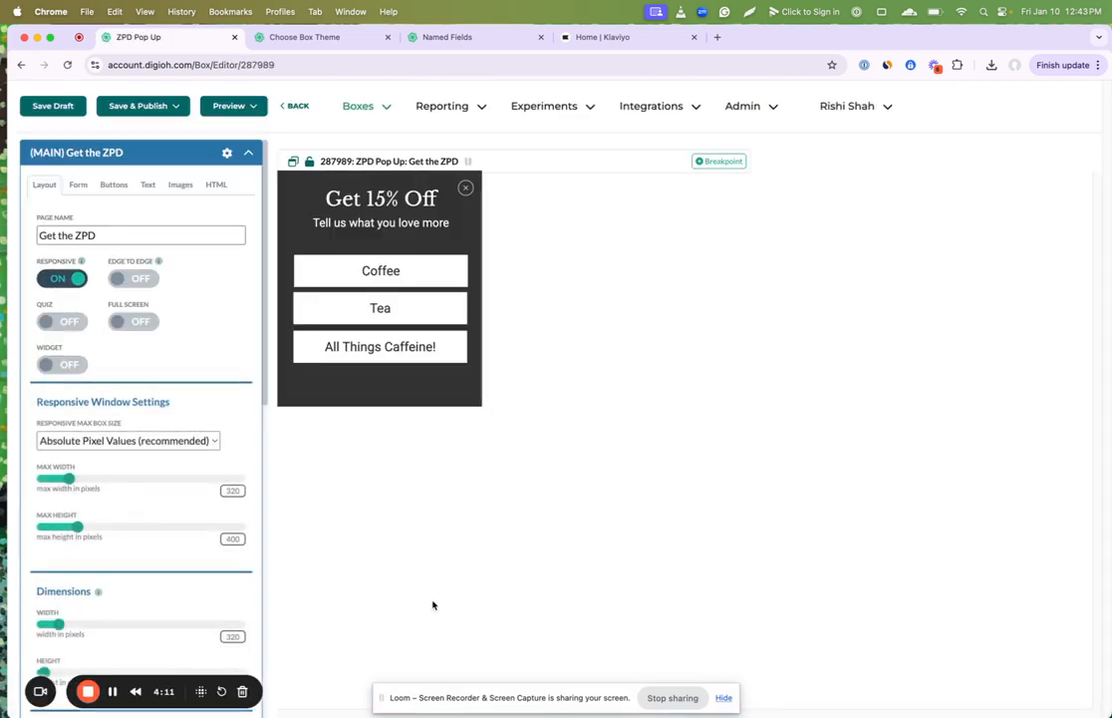
# Step: Set the Coffee button's data action to the "favorite beverage" field with the form value "coffee"
pyautogui.click(381, 270)
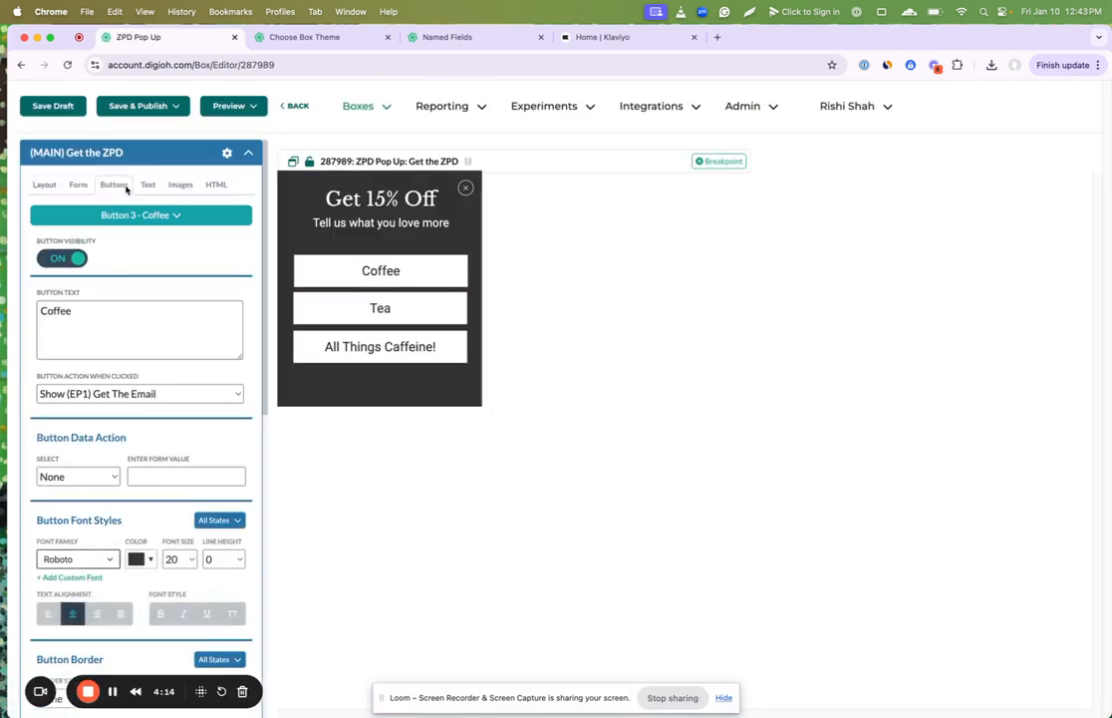
pyautogui.click(69, 476)
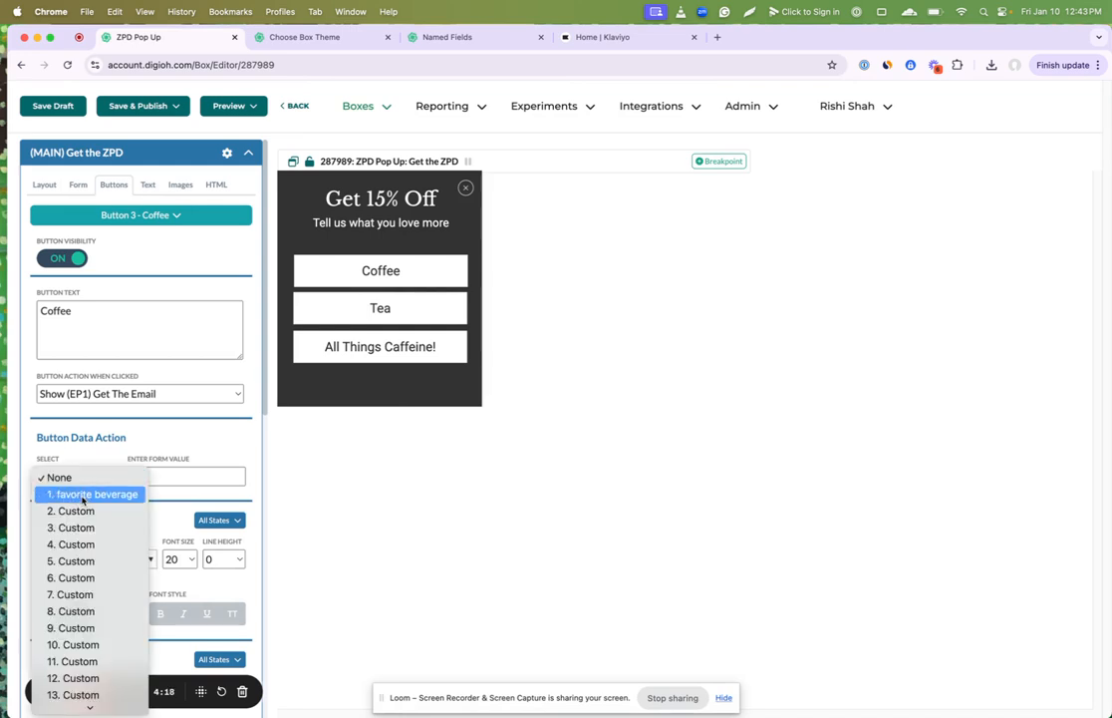
pyautogui.click(89, 496)
pyautogui.click(149, 473)
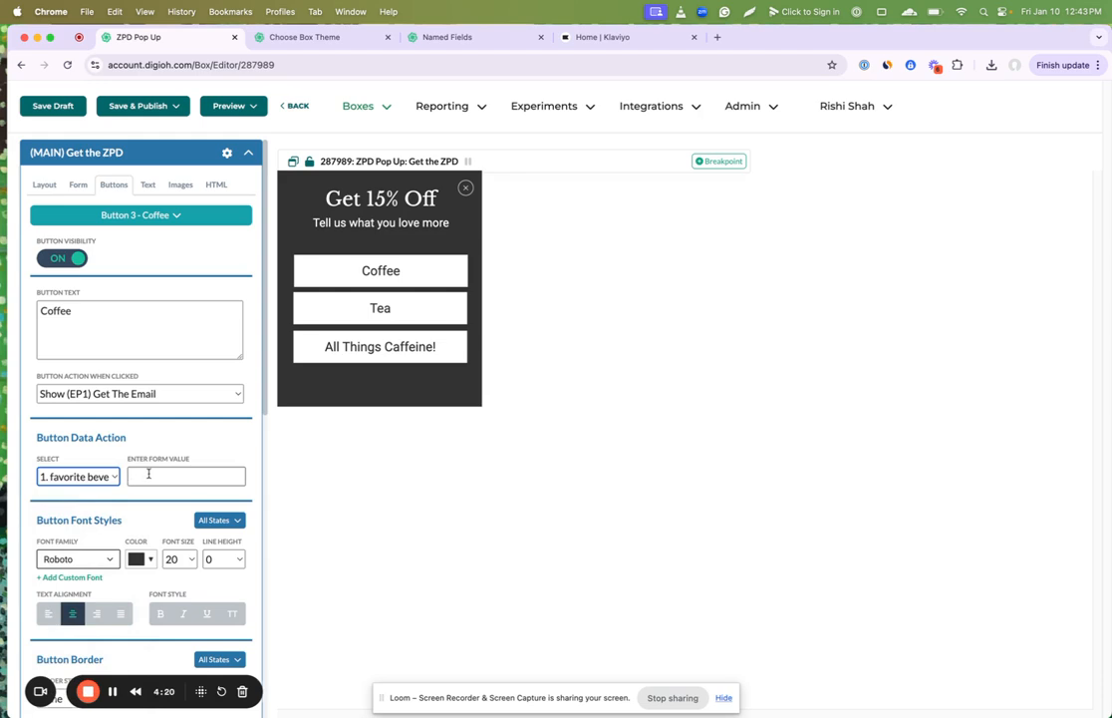
pyautogui.write('coffee')
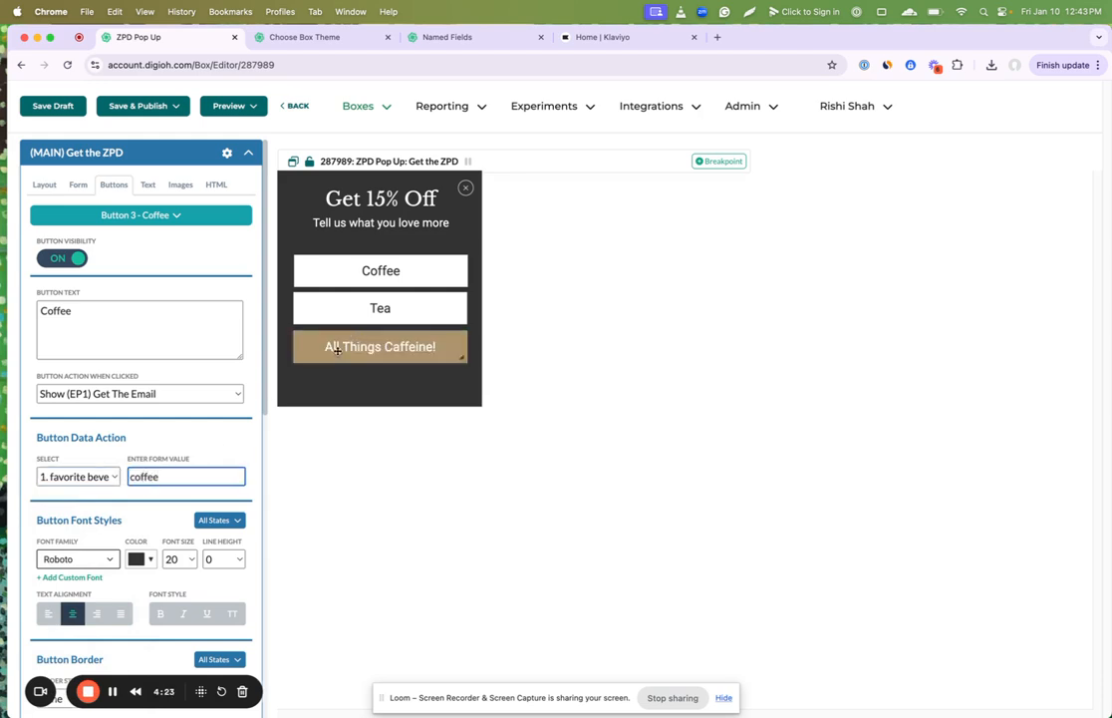
# Step: Set the Tea button's data action to the "favorite beverage" field with the form value "tea"
pyautogui.click(375, 308)
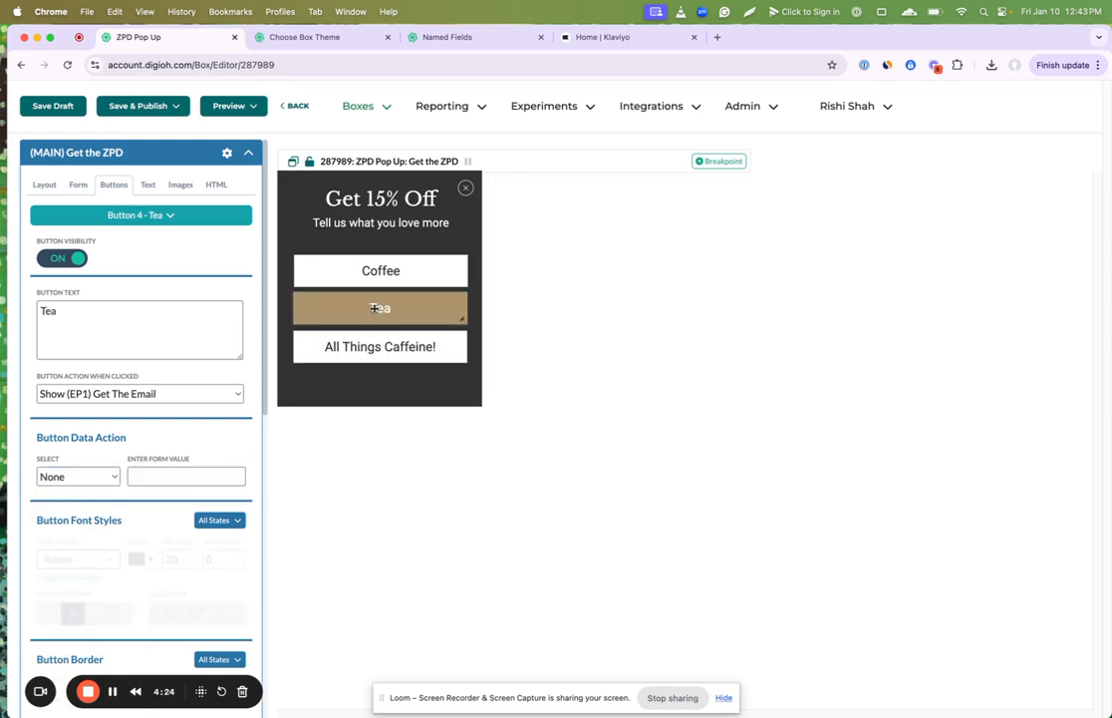
pyautogui.click(81, 478)
pyautogui.click(82, 494)
pyautogui.click(149, 476)
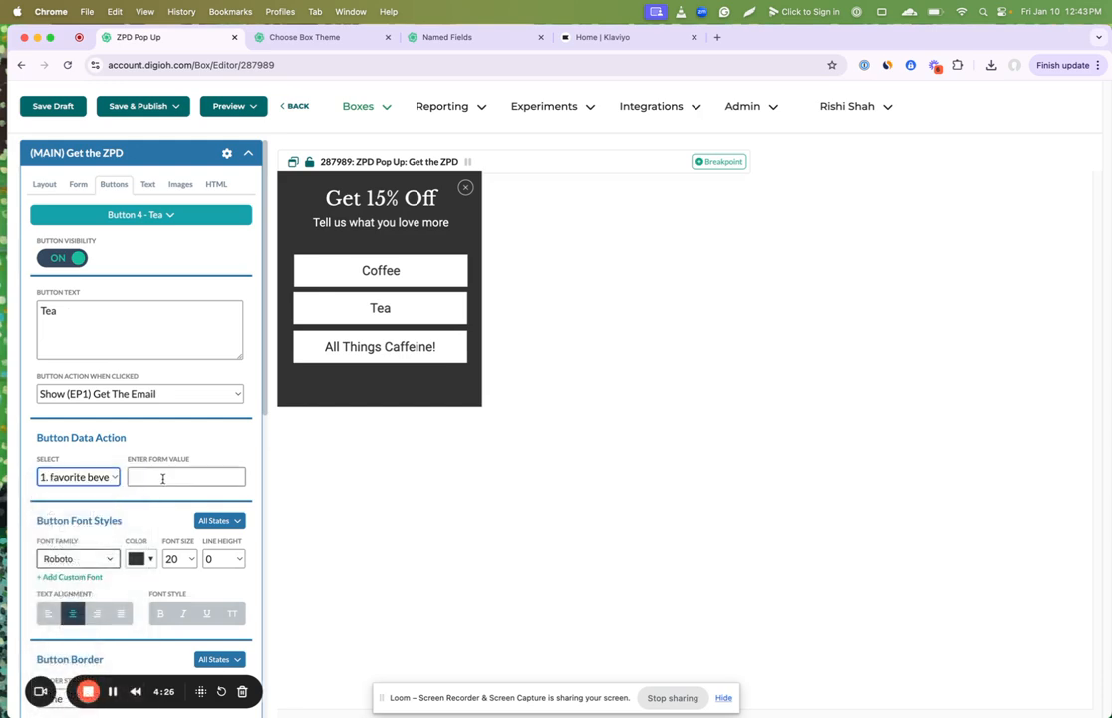
pyautogui.write('tea')
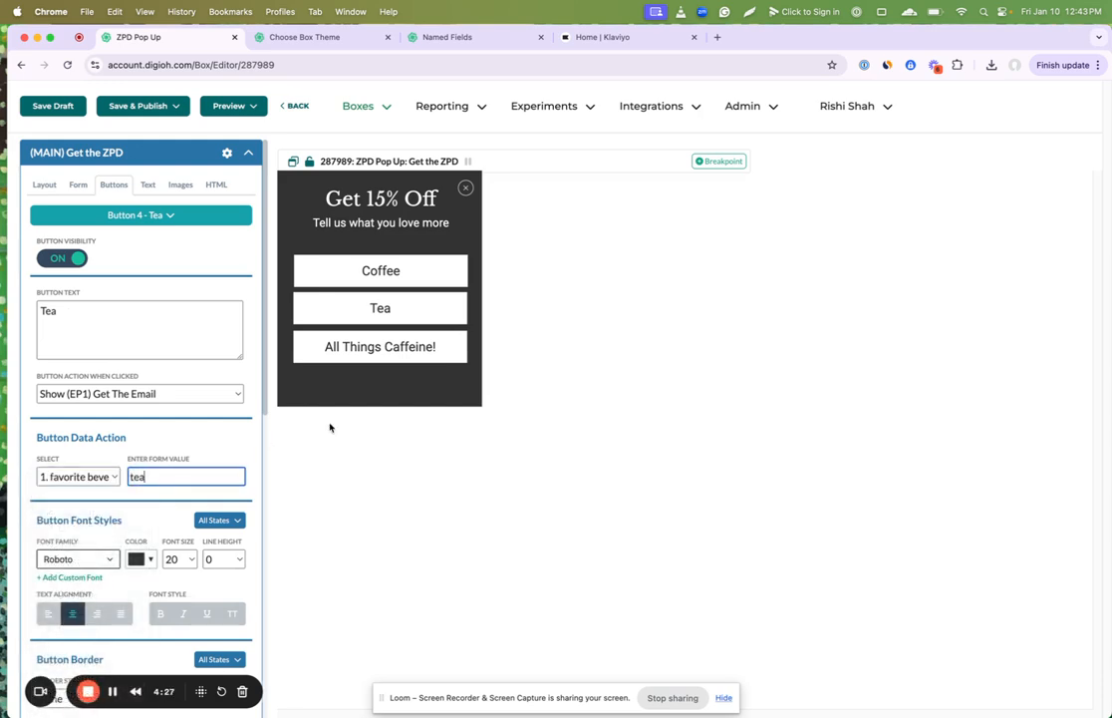
# Step: Set the All Things Caffeine! button's data action to the "favorite beverage" field with the form value "everything"
pyautogui.click(374, 346)
pyautogui.click(95, 476)
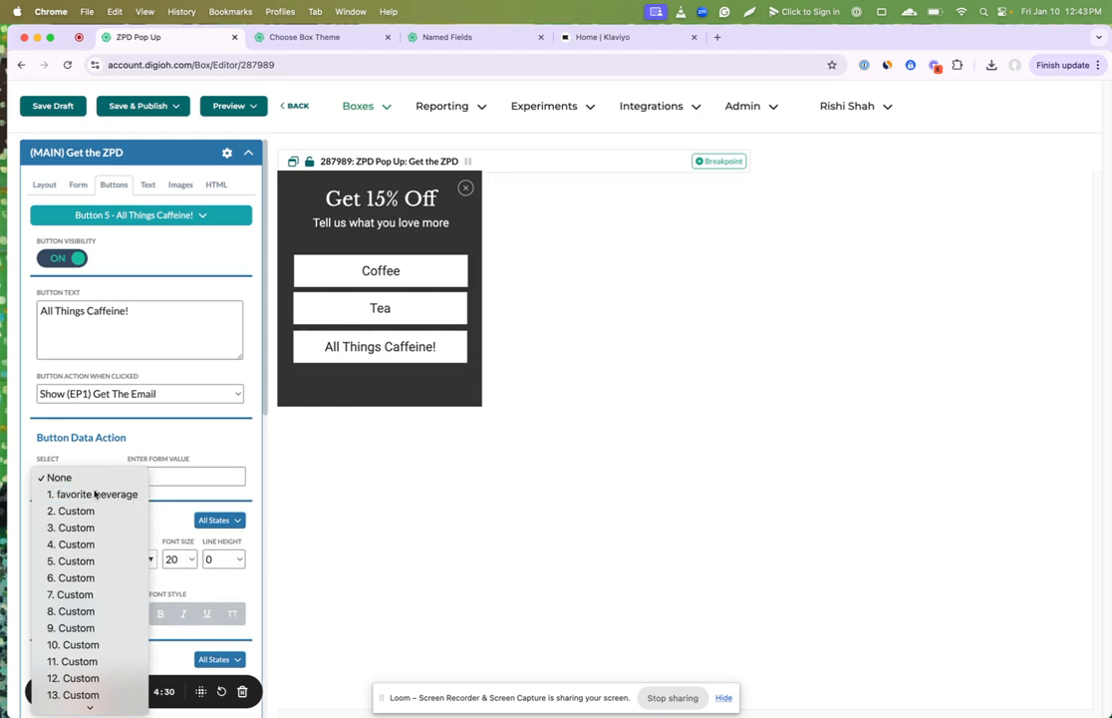
pyautogui.click(94, 495)
pyautogui.click(166, 477)
pyautogui.write('everything')
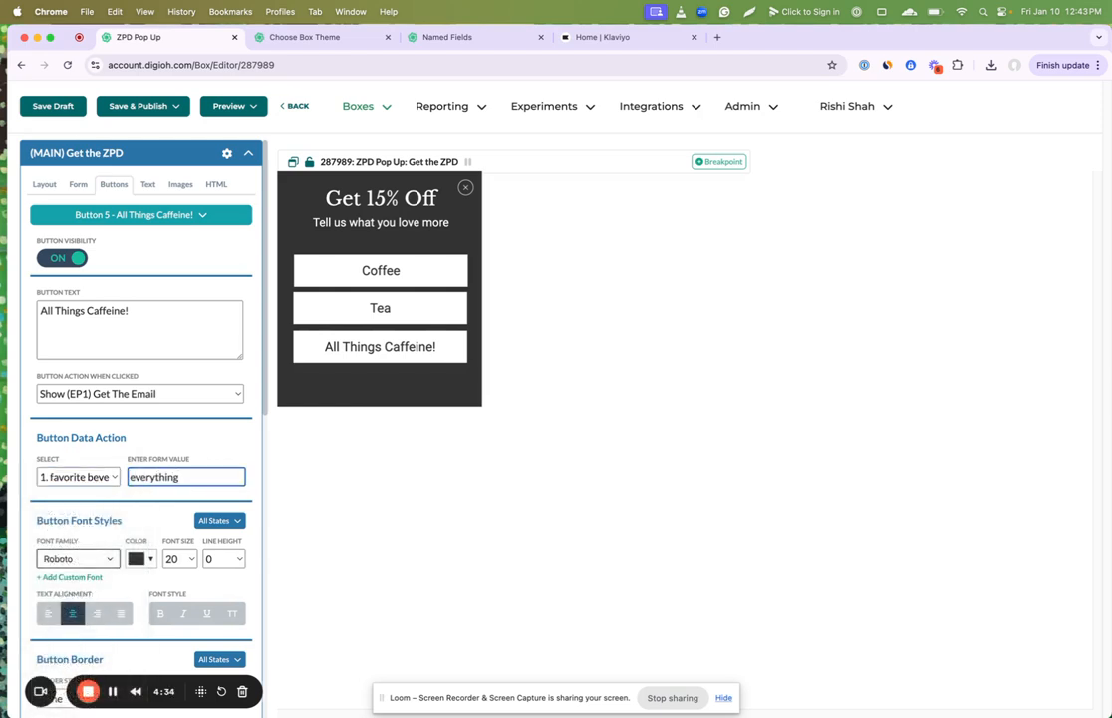
# Step: Recheck the form values of the three beverage buttons and save the draft from the Get The Email page
pyautogui.click(329, 271)
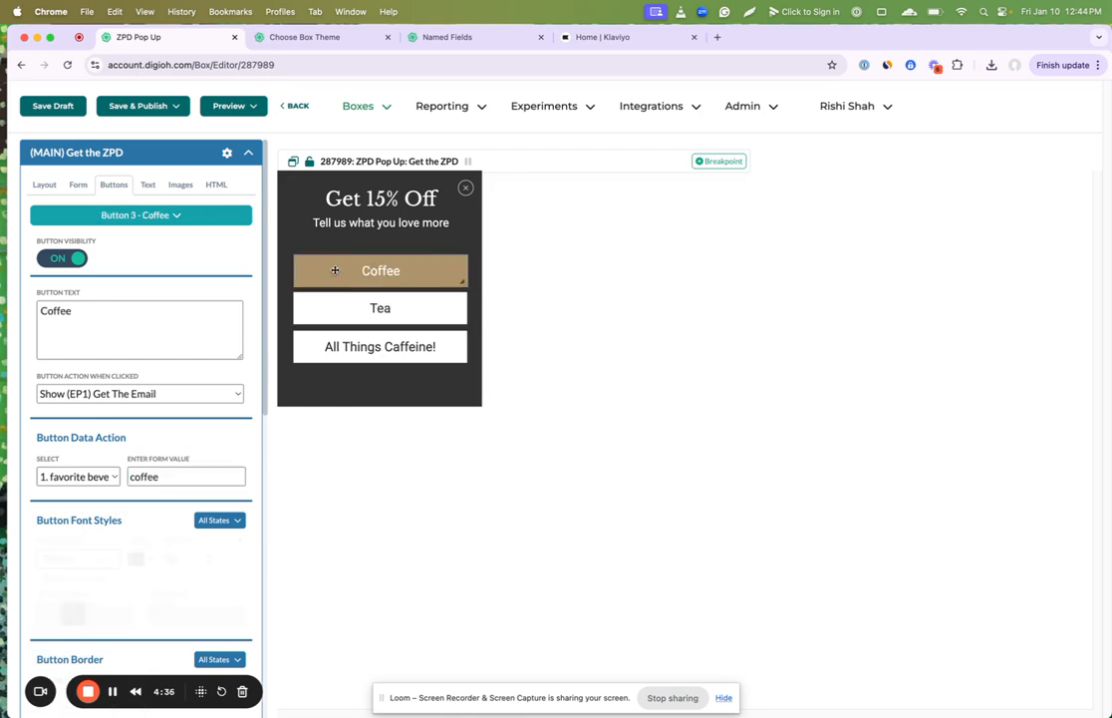
pyautogui.doubleClick(158, 476)
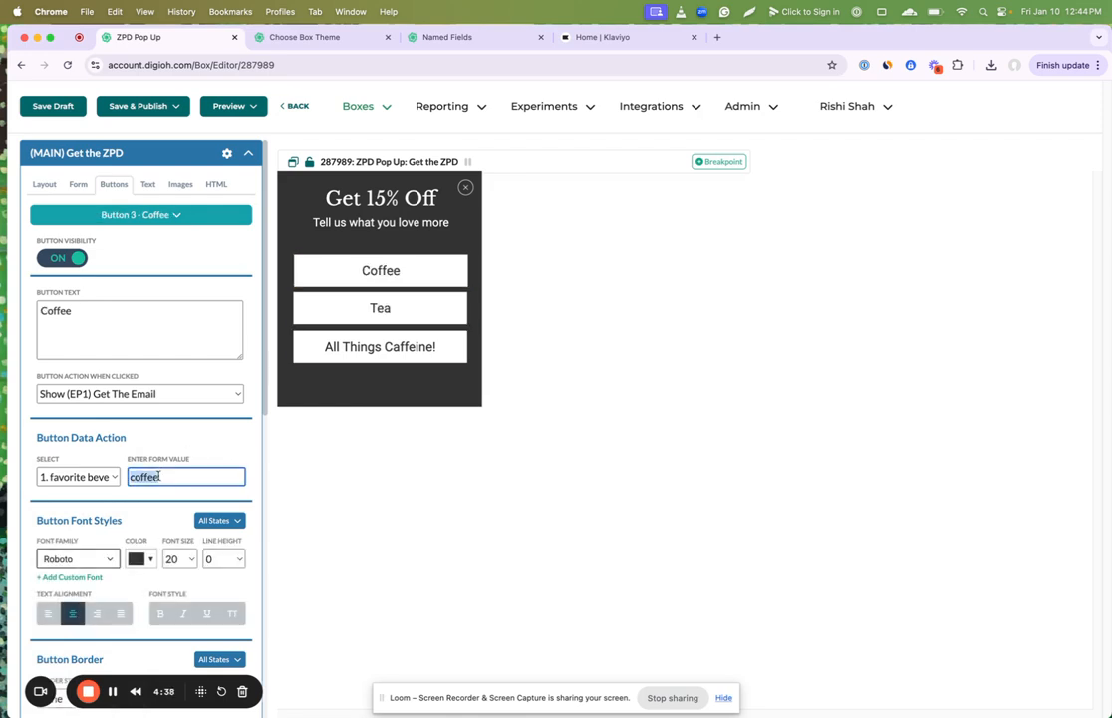
pyautogui.click(381, 310)
pyautogui.click(385, 345)
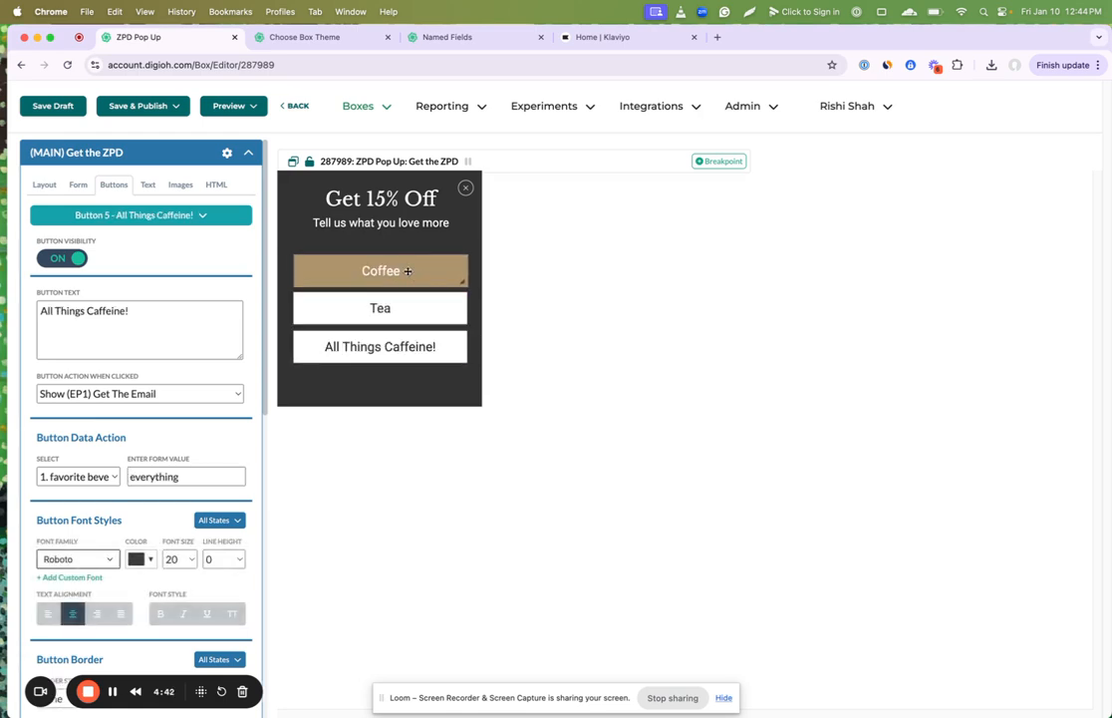
pyautogui.scroll(-10, 245, 419)
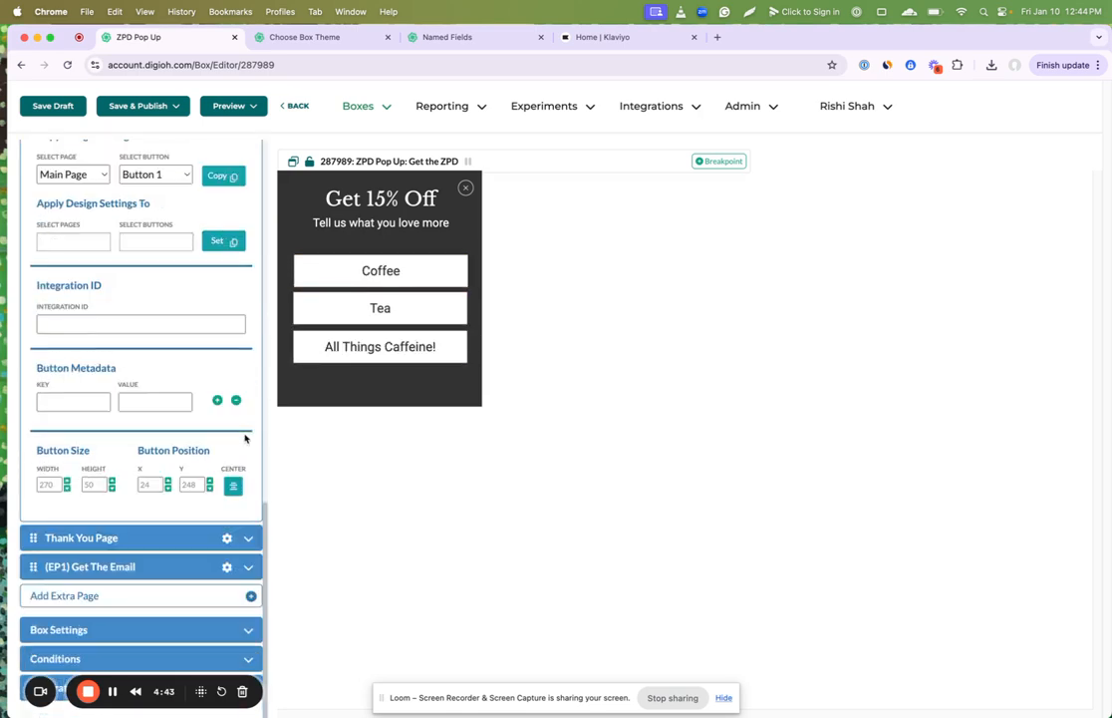
pyautogui.click(117, 566)
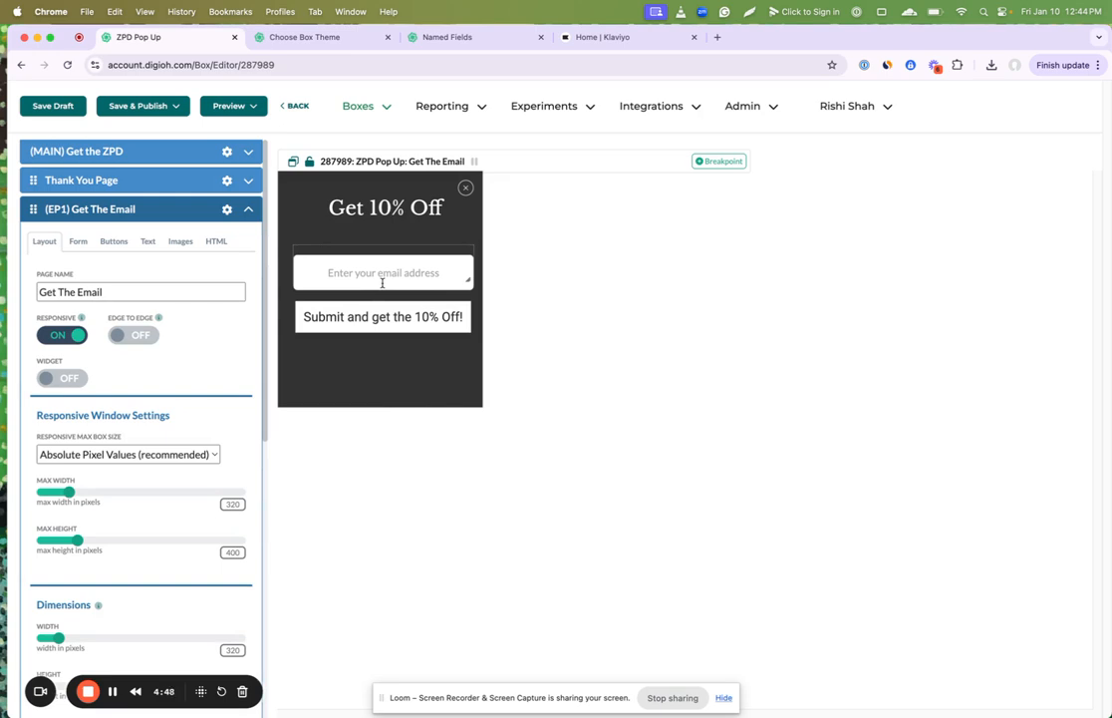
pyautogui.click(60, 103)
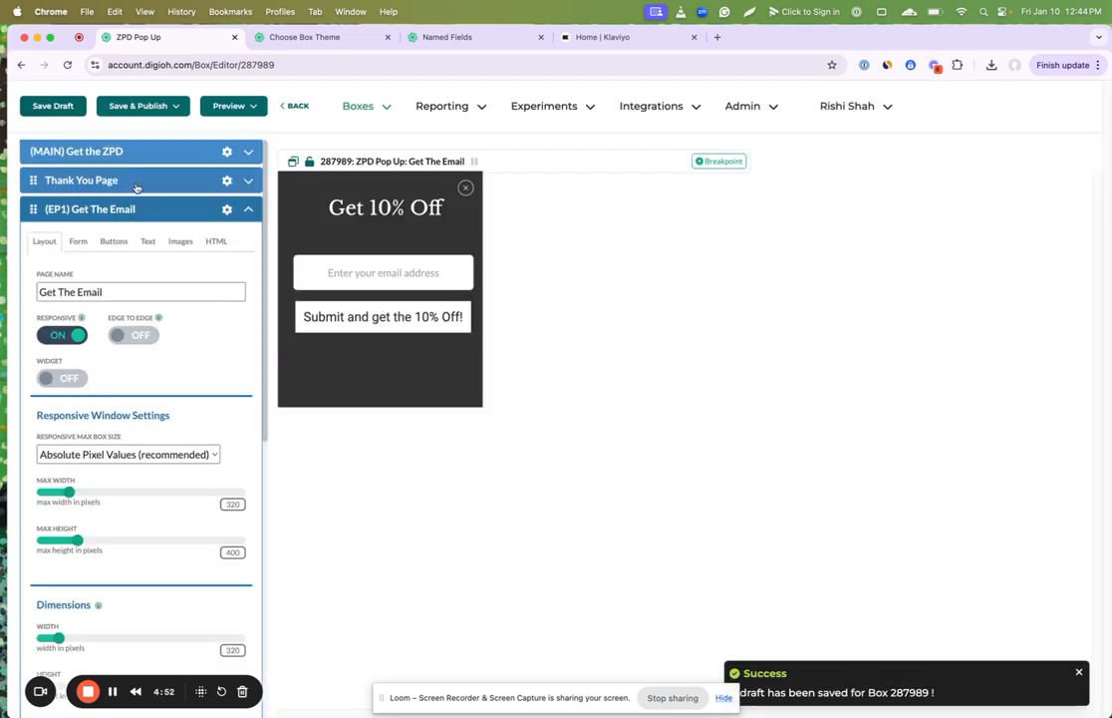
# Step: Review the Thank You page's content and return to the main Get the ZPD page
pyautogui.click(114, 178)
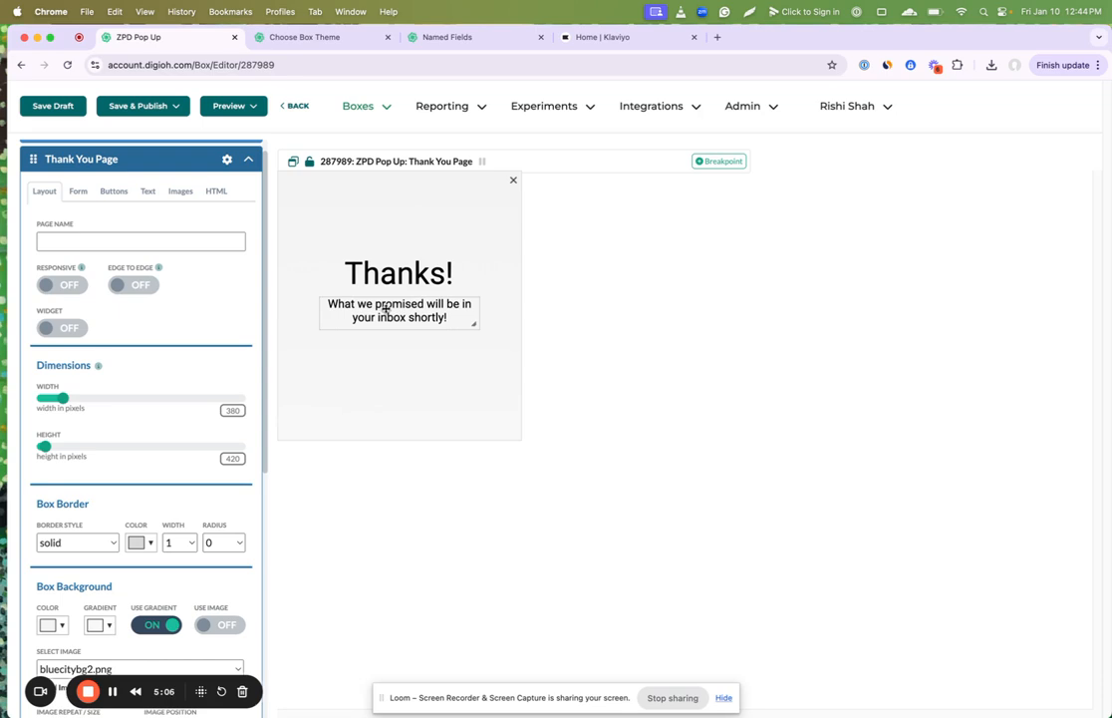
pyautogui.scroll(2, 187, 268)
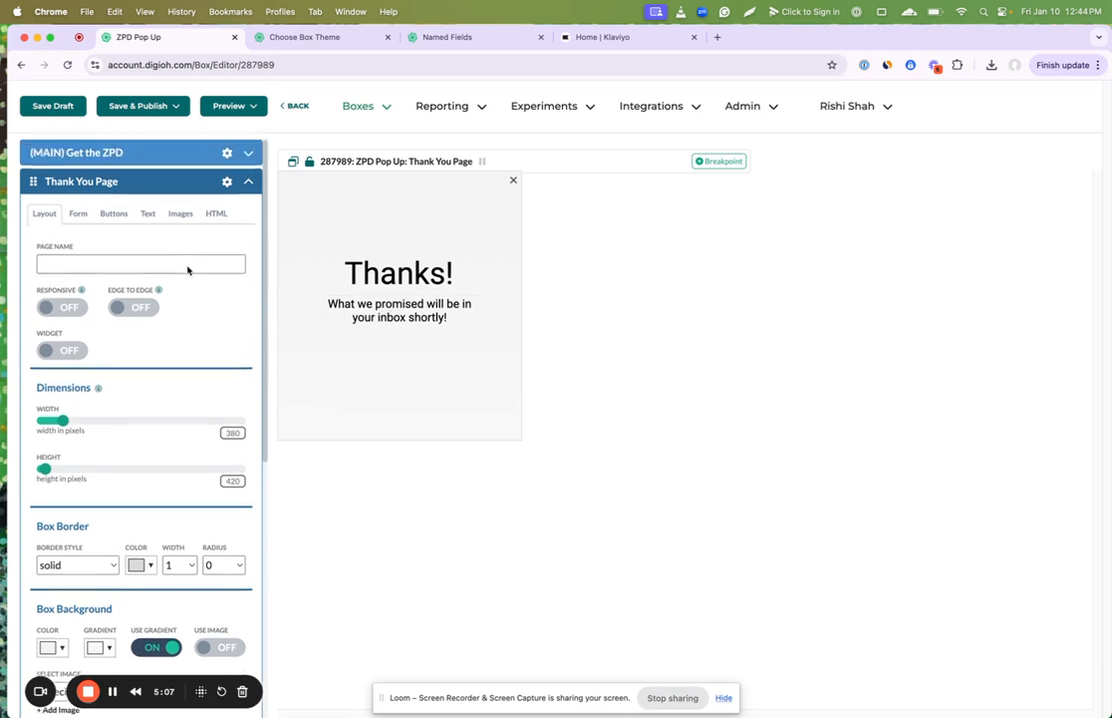
pyautogui.click(143, 154)
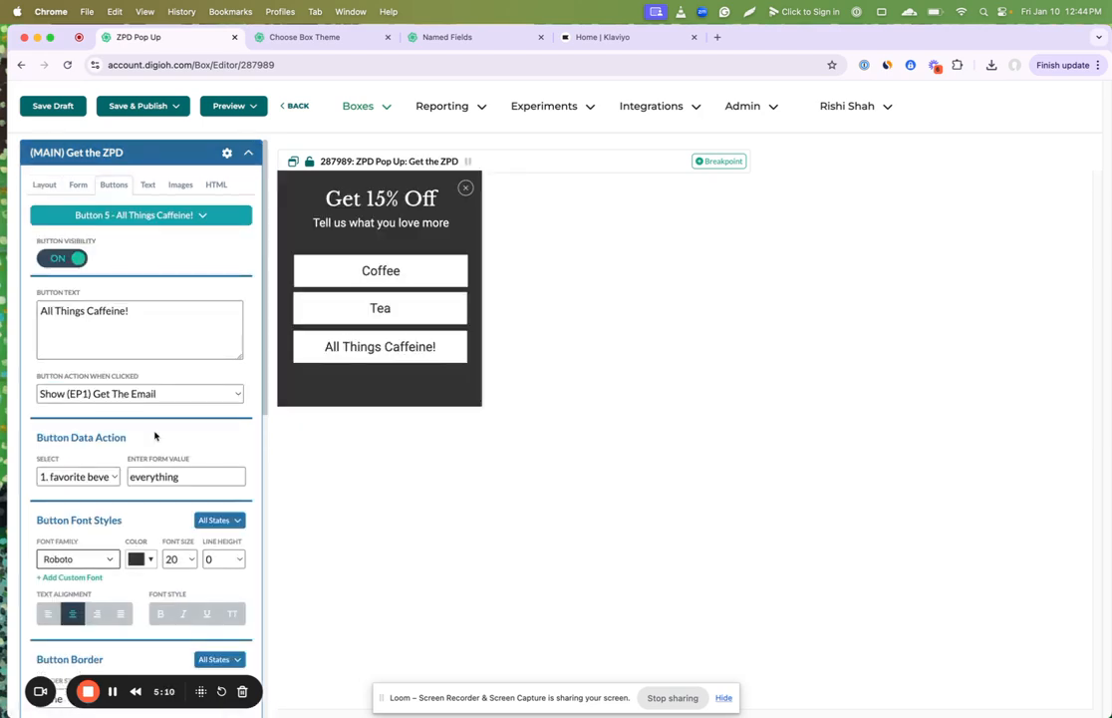
pyautogui.scroll(-15, 155, 436)
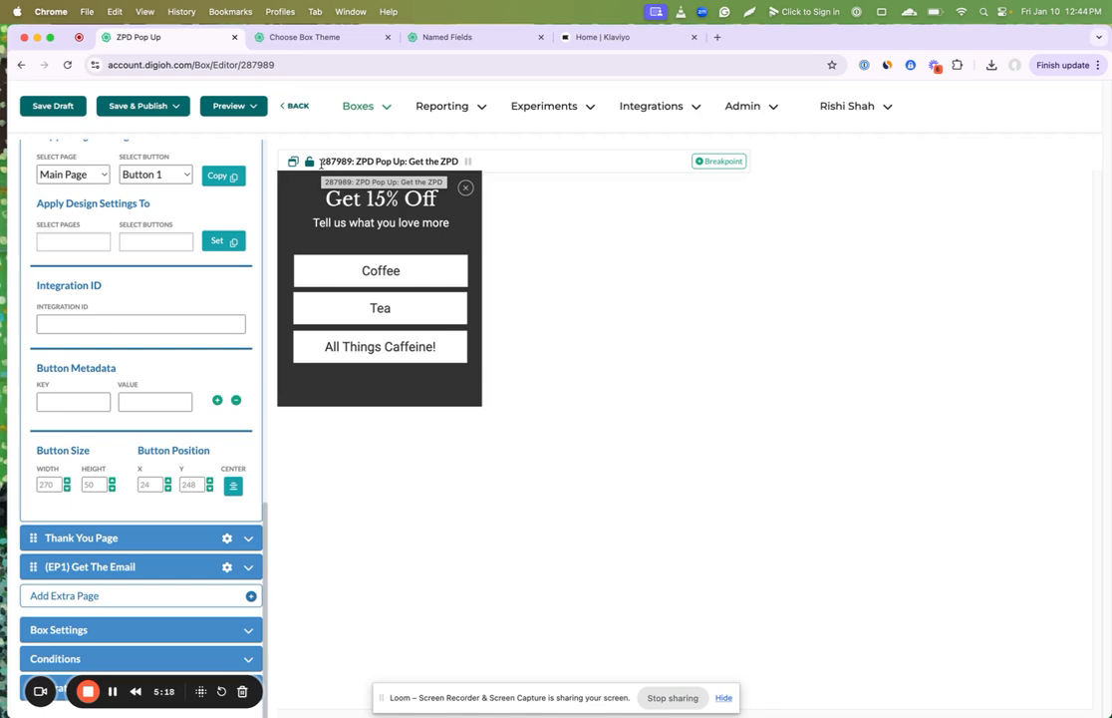
# Step: Open the account's Current Integrations page in a new tab and switch to it
pyautogui.click(651, 106)
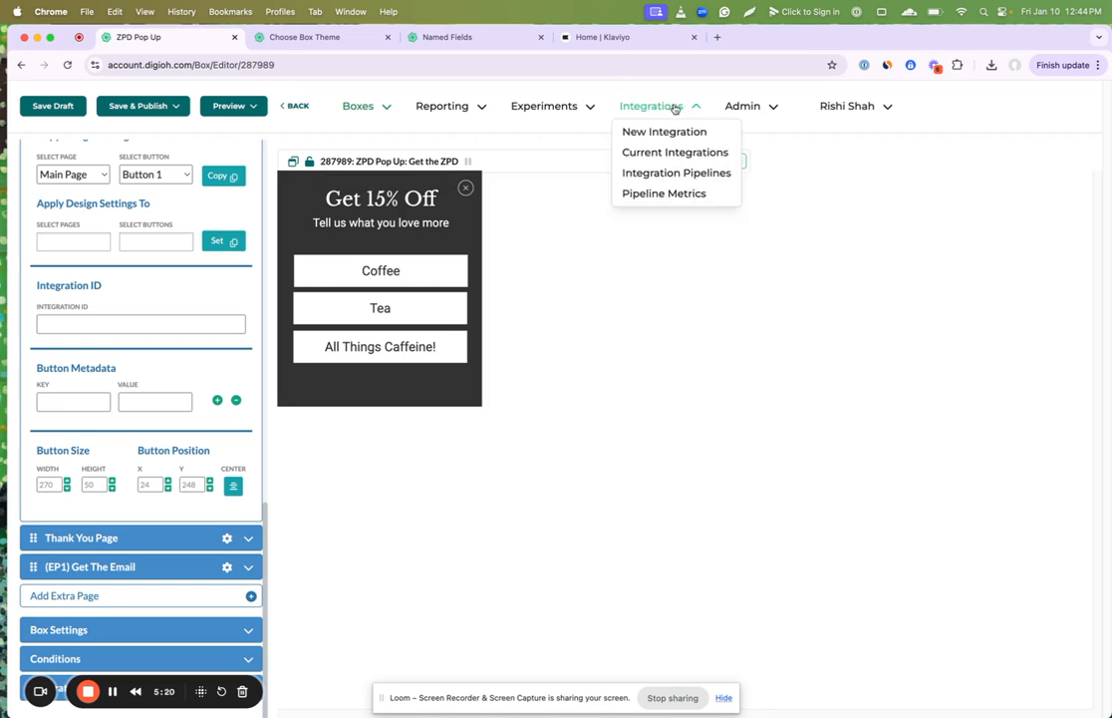
pyautogui.rightClick(663, 155)
pyautogui.click(698, 155)
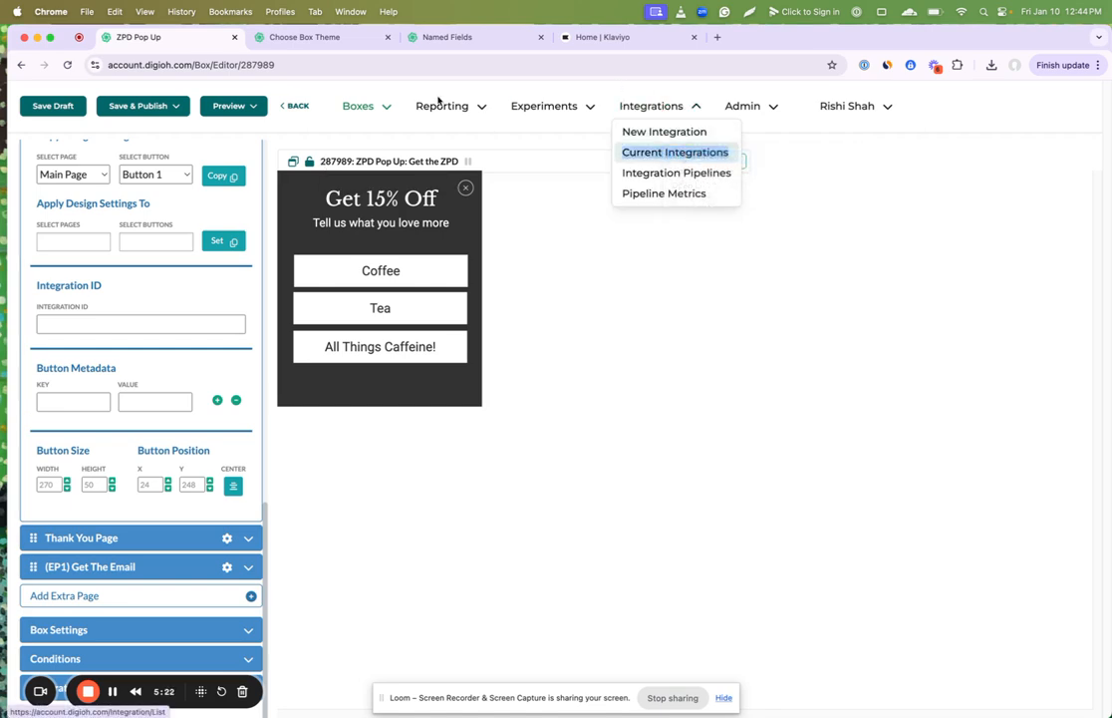
pyautogui.click(620, 40)
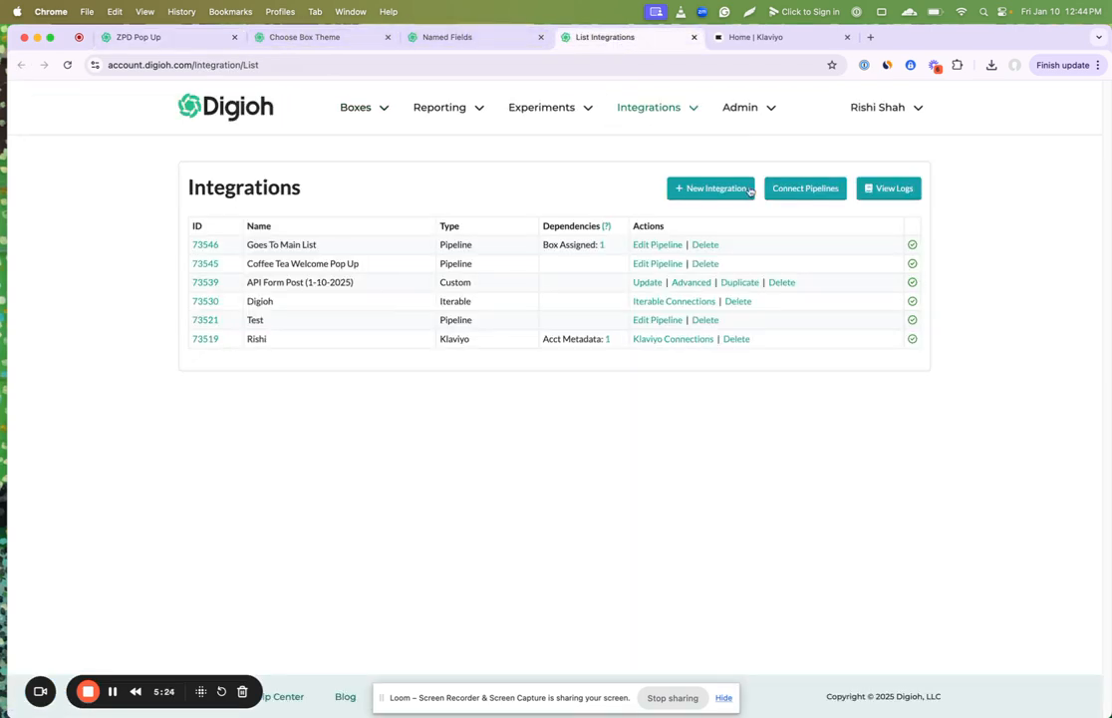
# Step: Start a new integration and choose Klaviyo as its type to reach the Klaviyo Connections page
pyautogui.click(747, 187)
pyautogui.click(463, 269)
pyautogui.scroll(-5, 468, 492)
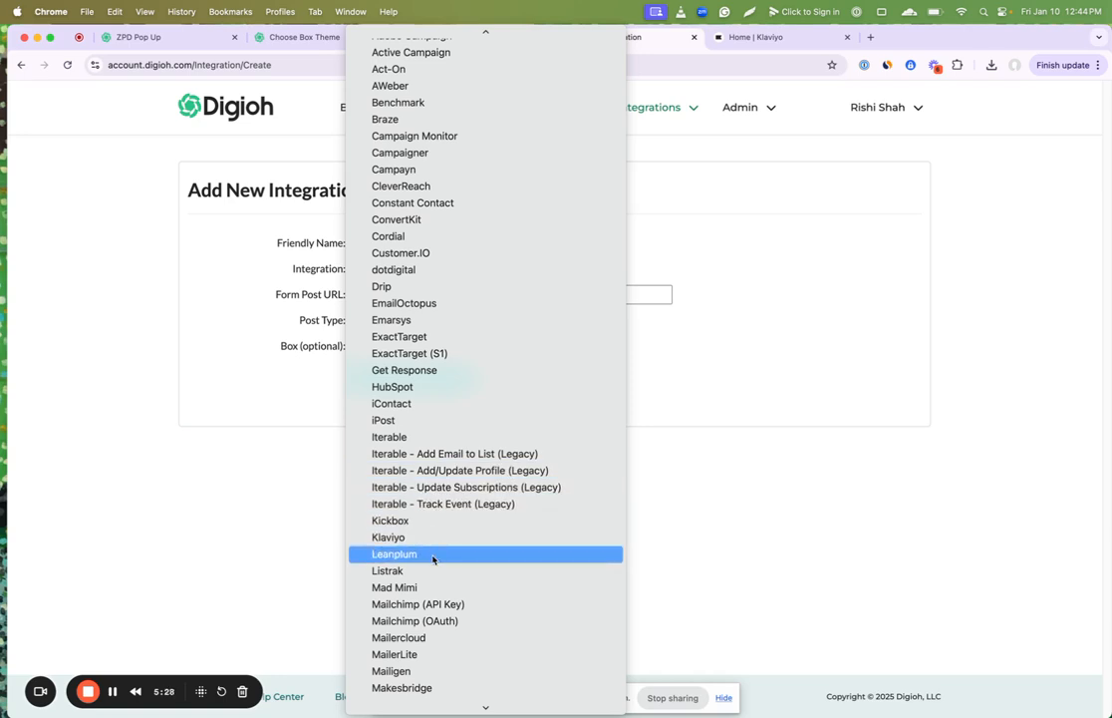
pyautogui.scroll(-4, 430, 571)
pyautogui.scroll(-3, 430, 462)
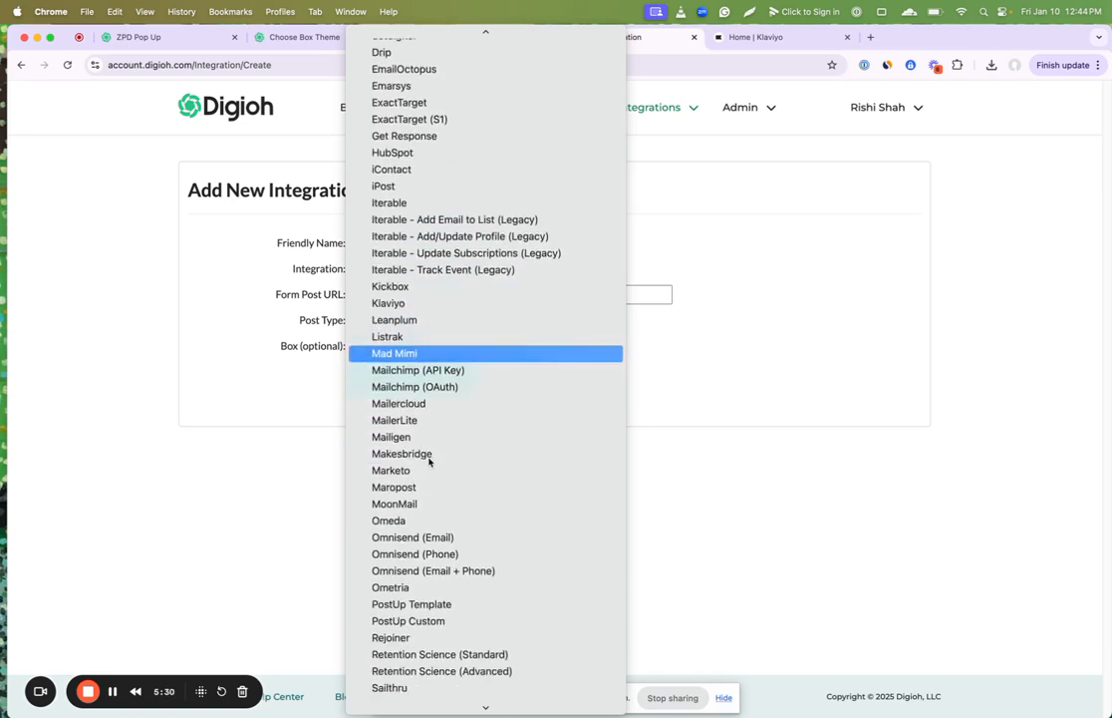
pyautogui.click(410, 304)
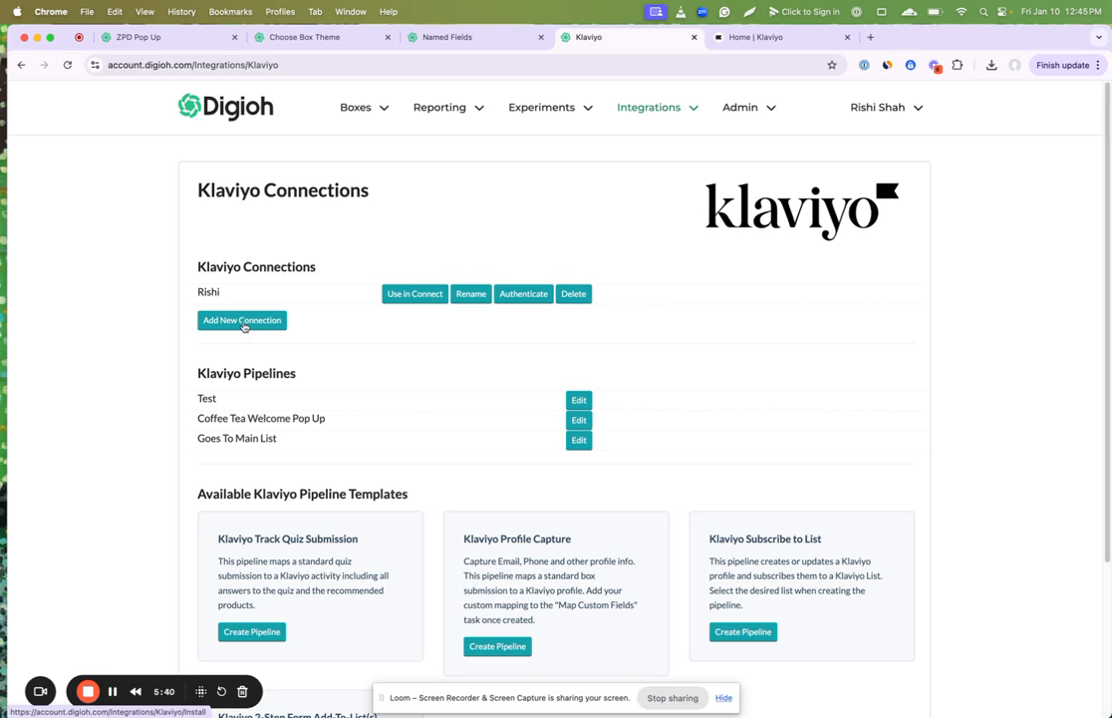
# Step: Start a new pipeline from the Klaviyo Subscribe to List template and select Main List as its list
pyautogui.scroll(-1, 738, 573)
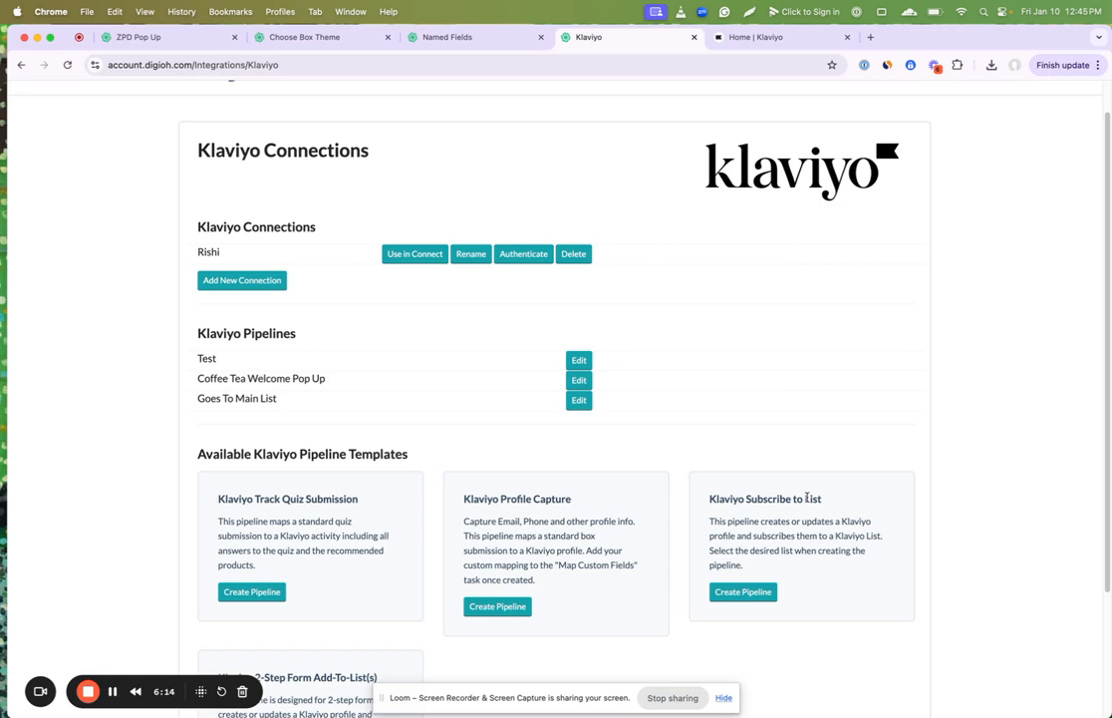
pyautogui.click(755, 596)
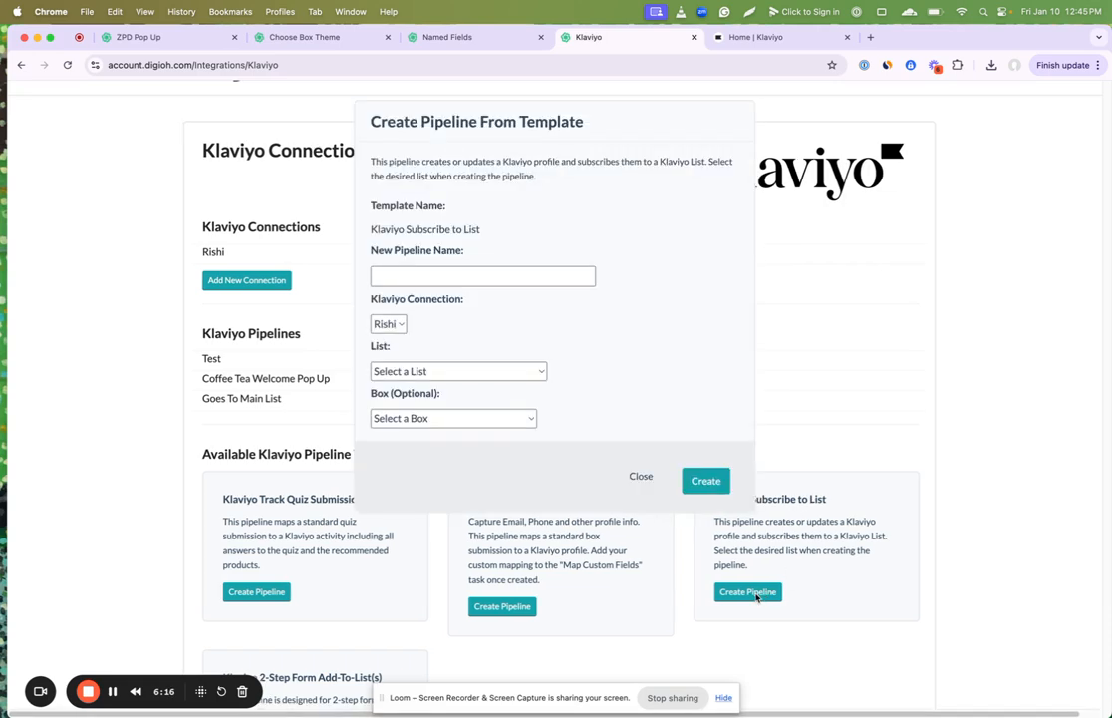
pyautogui.click(477, 371)
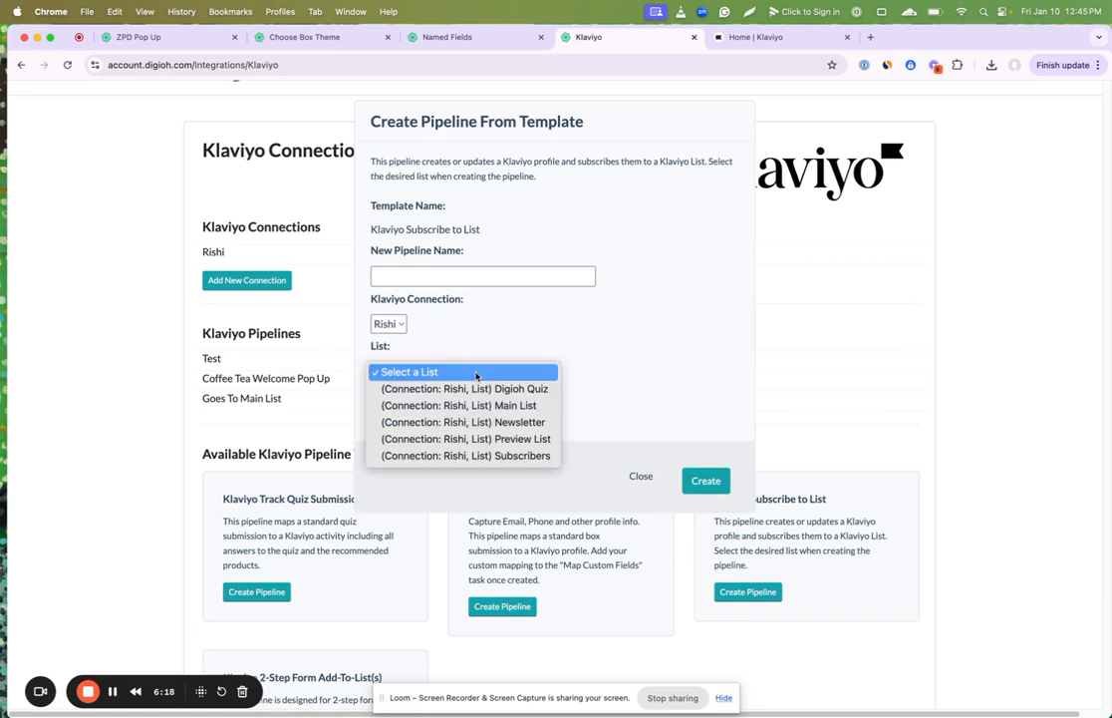
pyautogui.click(480, 405)
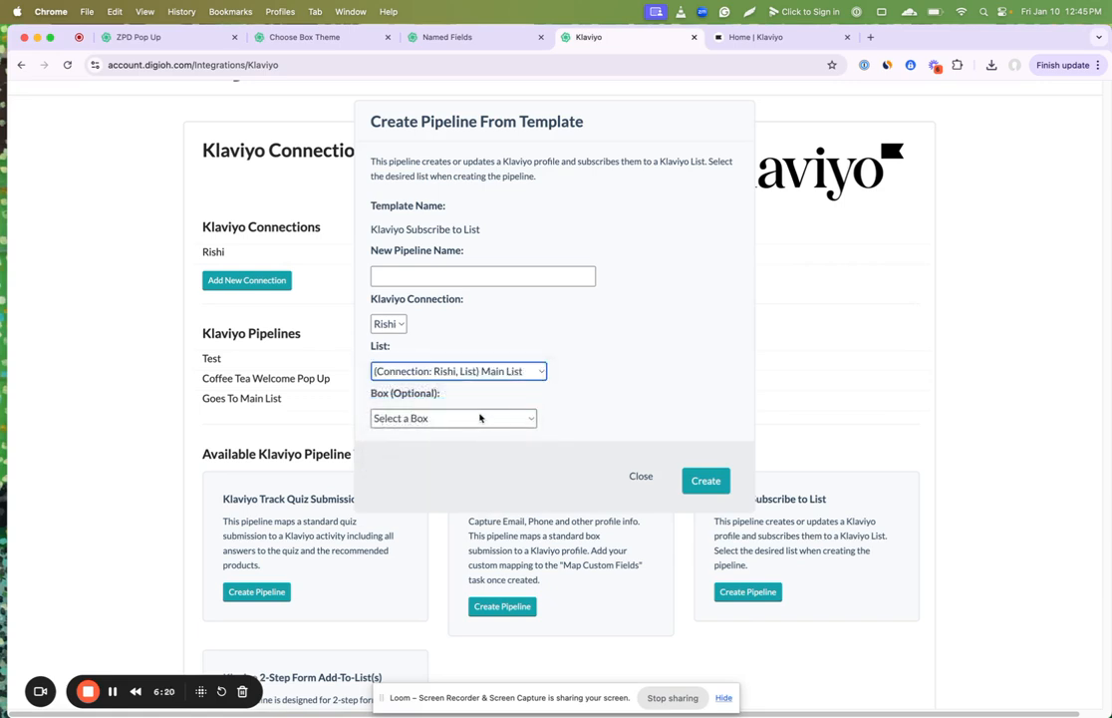
# Step: Create the pipeline for the ZPD Pop Up box with the name "ZPD POP UP and Goes to Main List (go to different segments)"
pyautogui.click(466, 419)
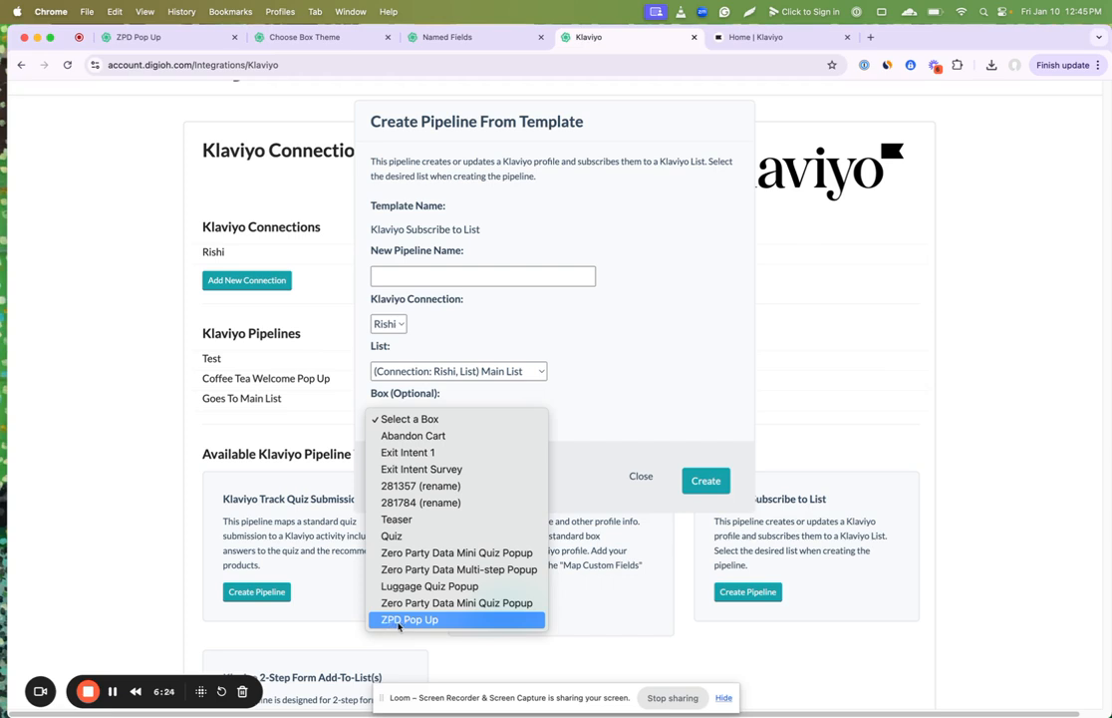
pyautogui.click(404, 620)
pyautogui.click(422, 276)
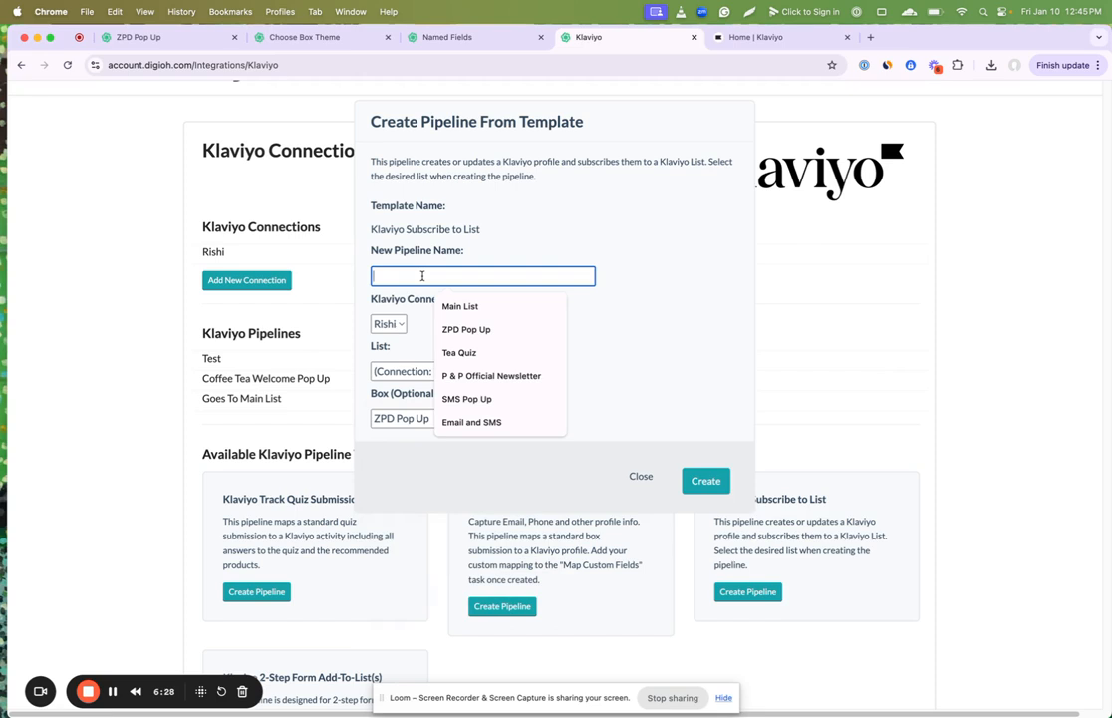
pyautogui.write('ZP')
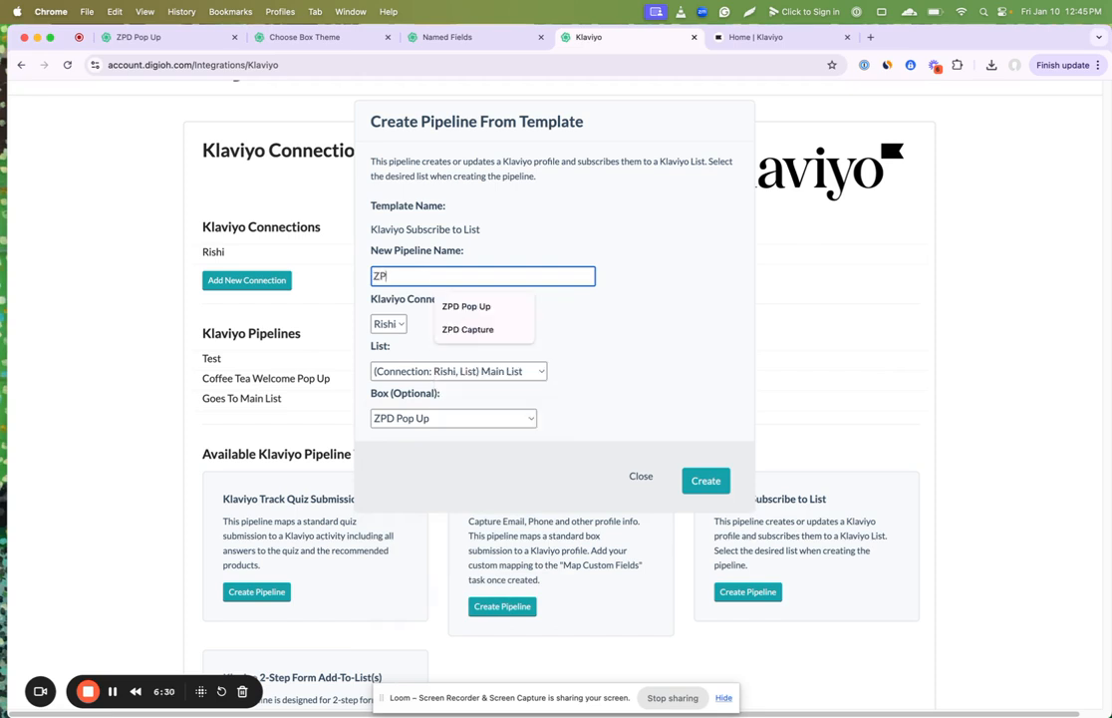
pyautogui.write('D POP UP and')
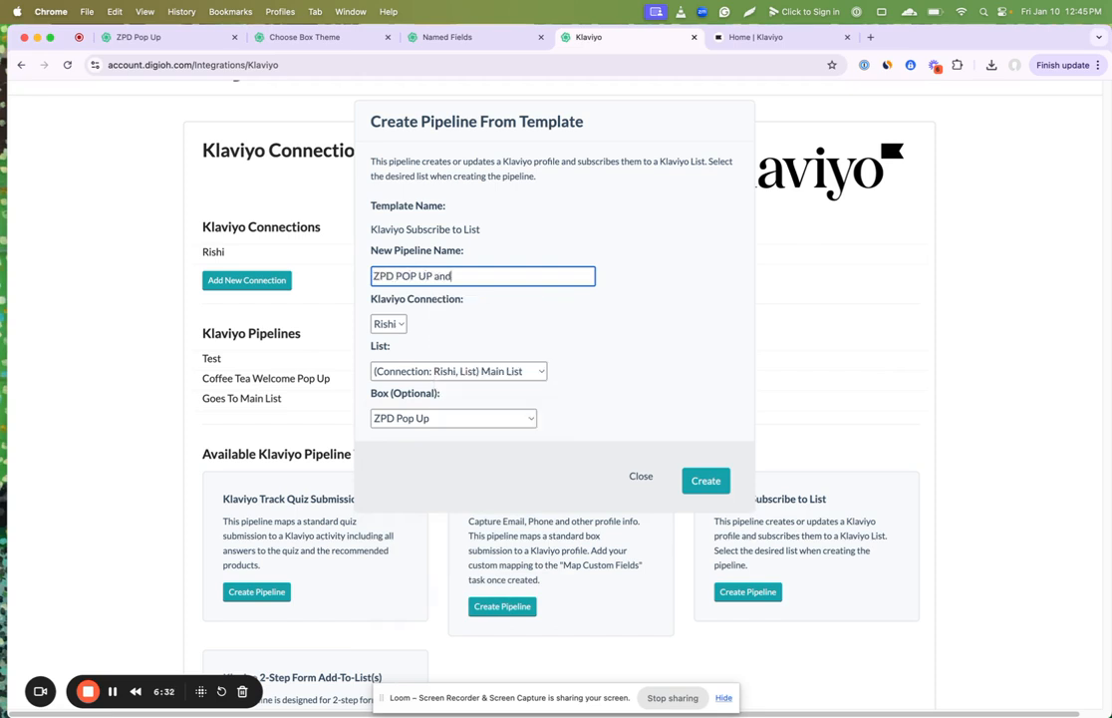
pyautogui.write(' Goes to Main List')
pyautogui.write('(go to')
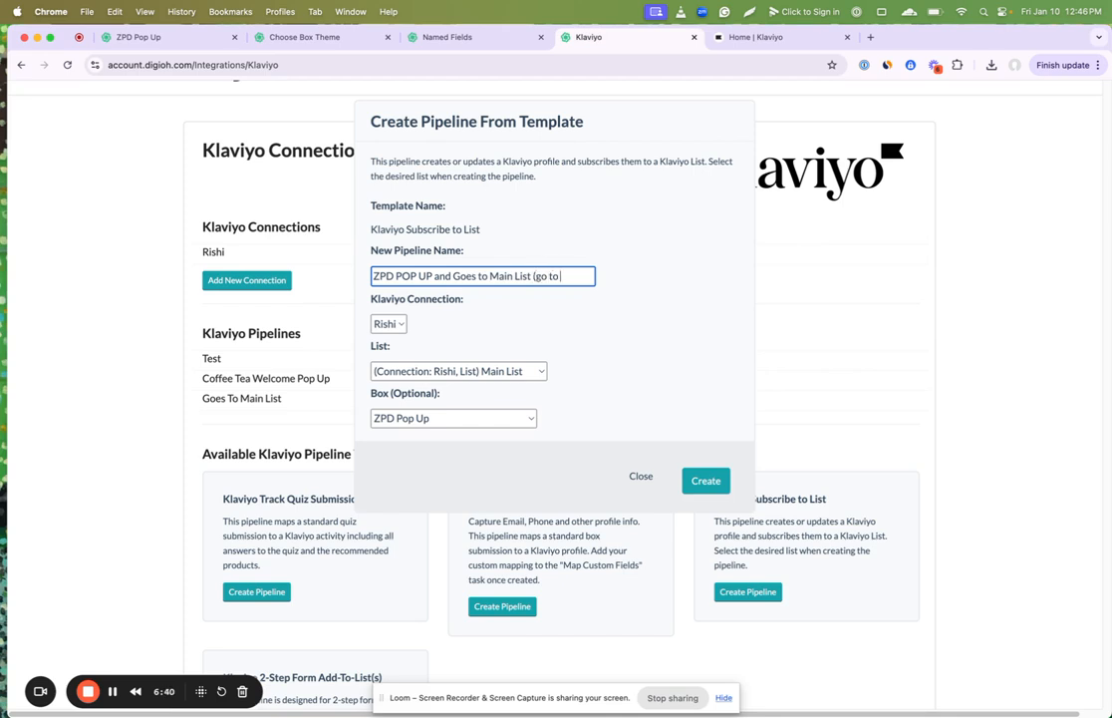
pyautogui.write(' different')
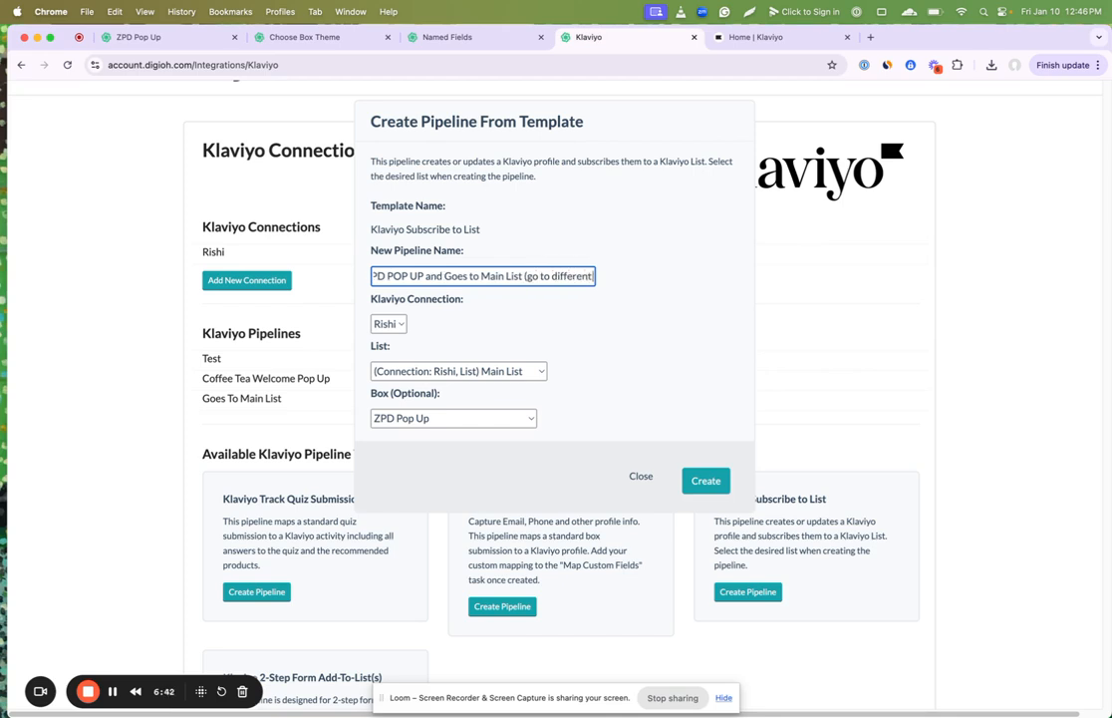
pyautogui.write(' segemnts')
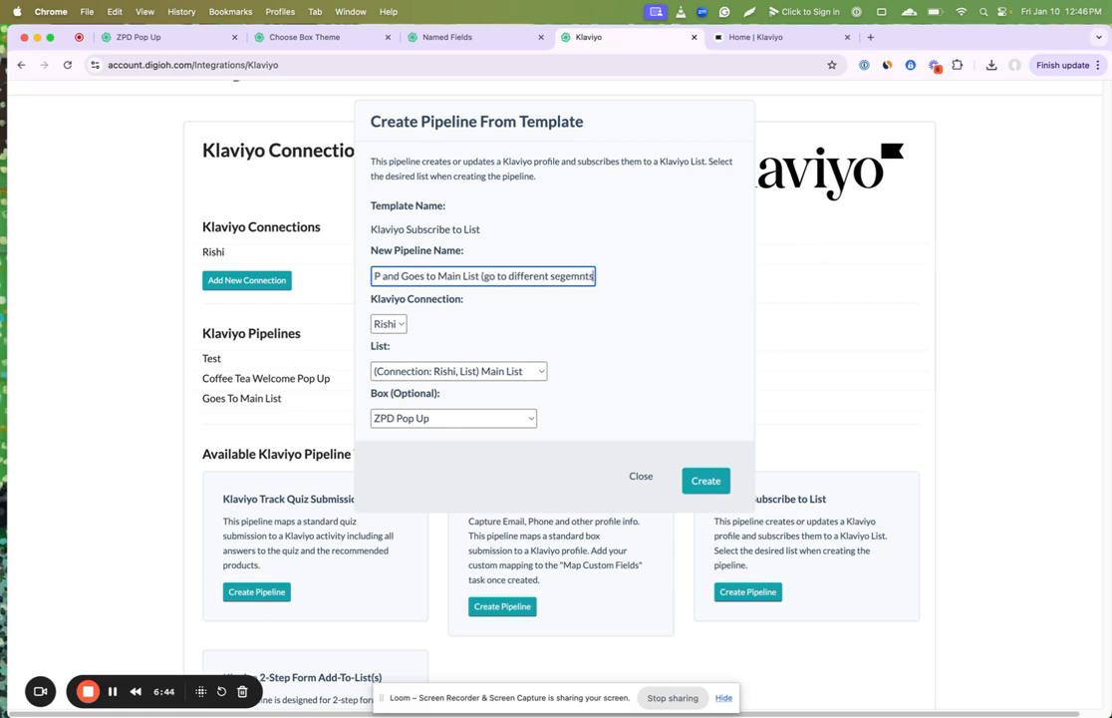
pyautogui.press('BackSpace')
pyautogui.press('BackSpace')
pyautogui.press('BackSpace')
pyautogui.press('BackSpace')
pyautogui.press('BackSpace')
pyautogui.write('ments)')
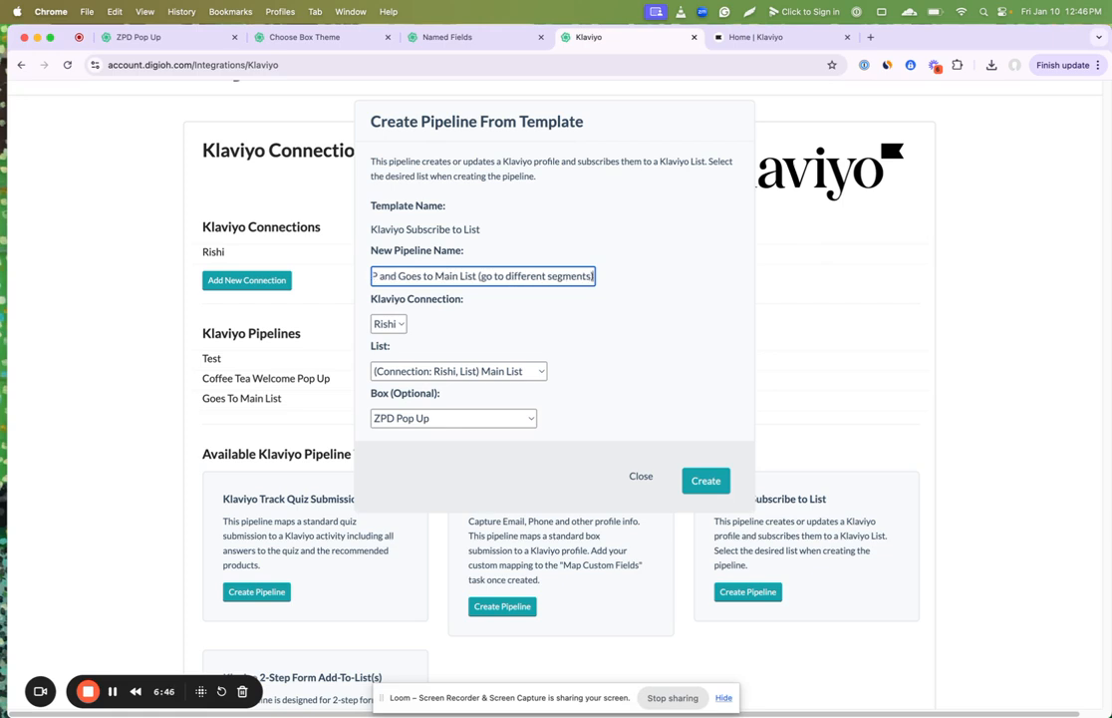
pyautogui.click(706, 483)
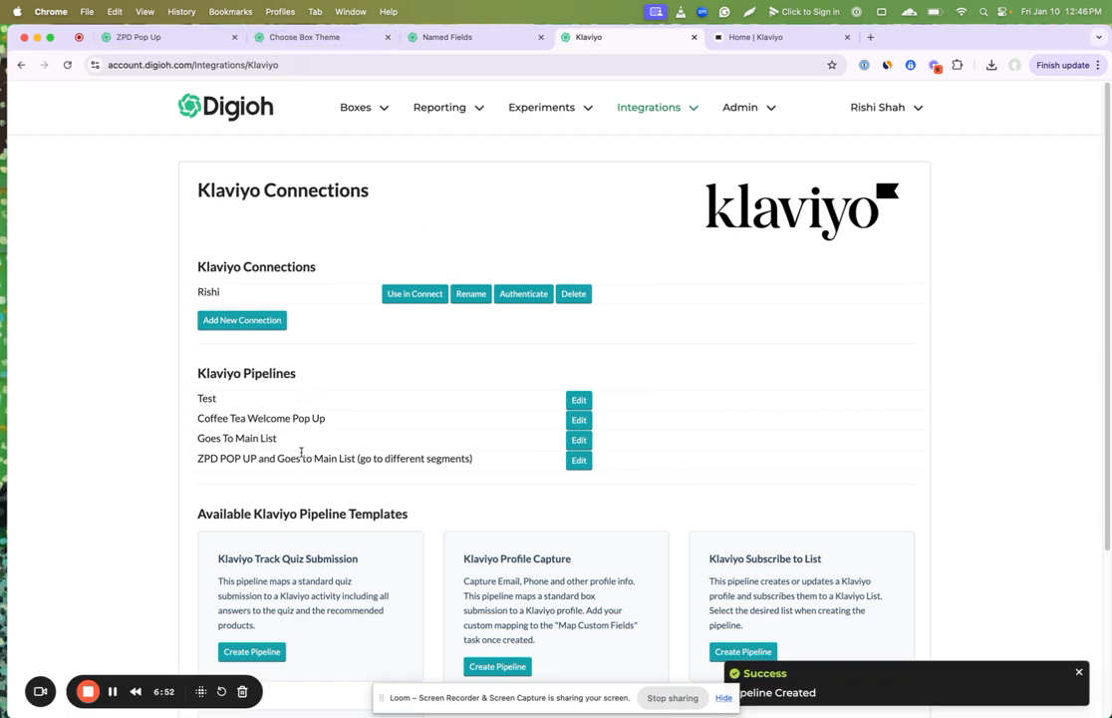
# Step: Switch back to the ZPD Pop Up editor, save the draft and return to the list of boxes
pyautogui.click(168, 36)
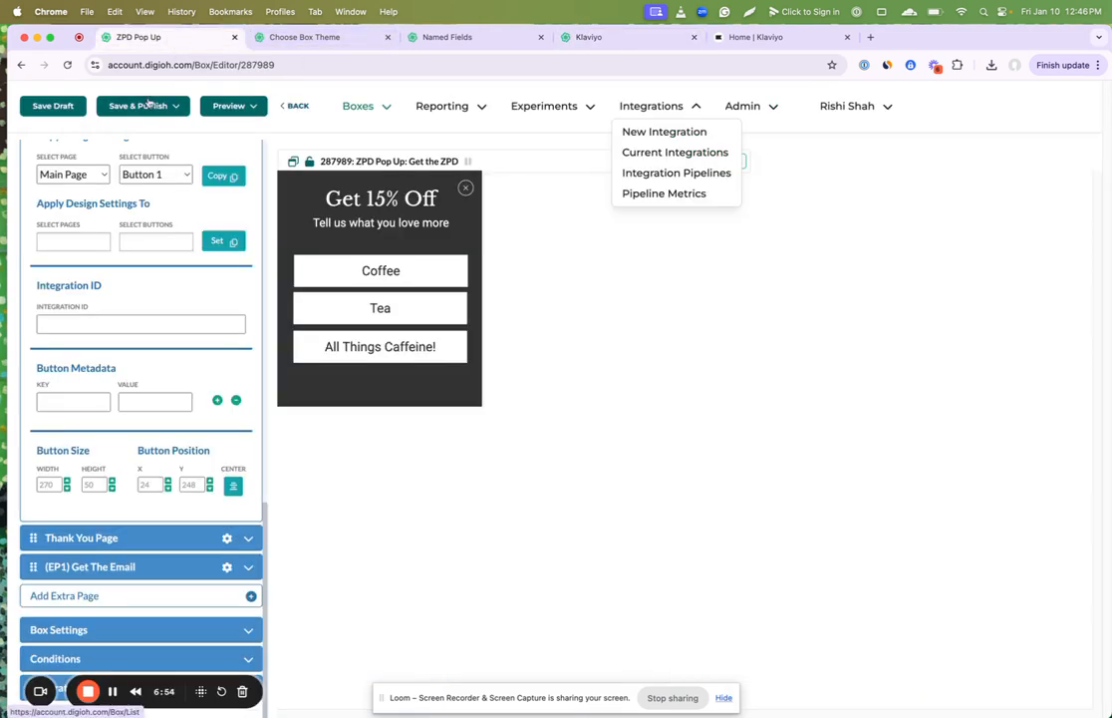
pyautogui.click(299, 105)
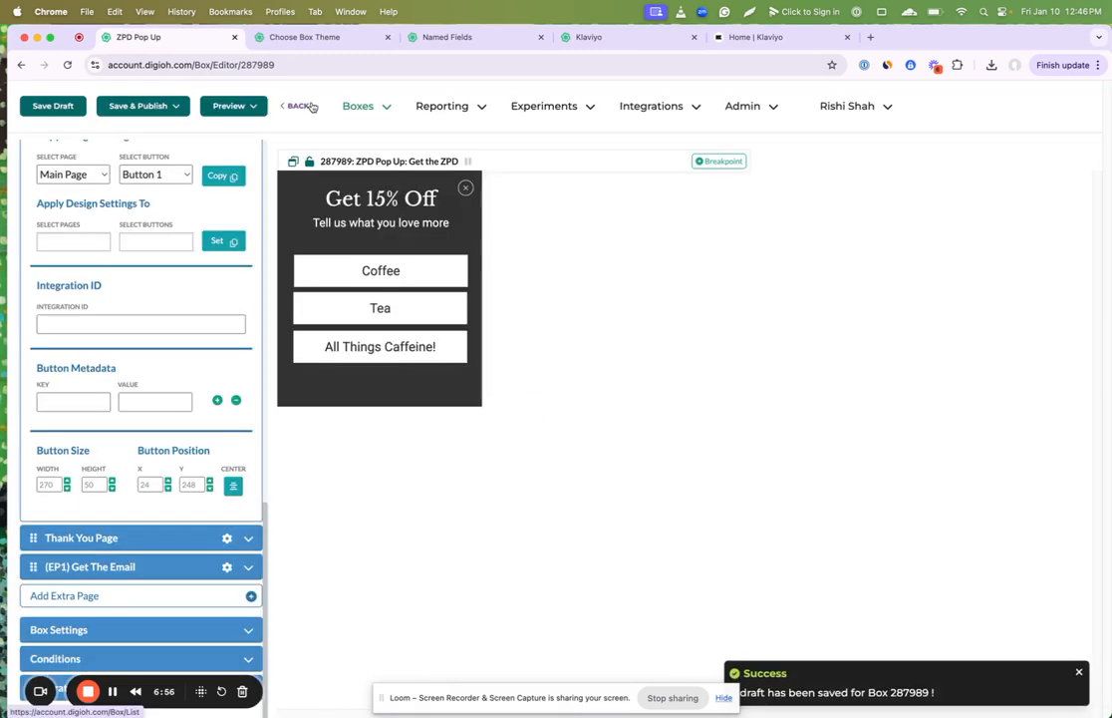
pyautogui.click(303, 107)
pyautogui.scroll(-10, 446, 487)
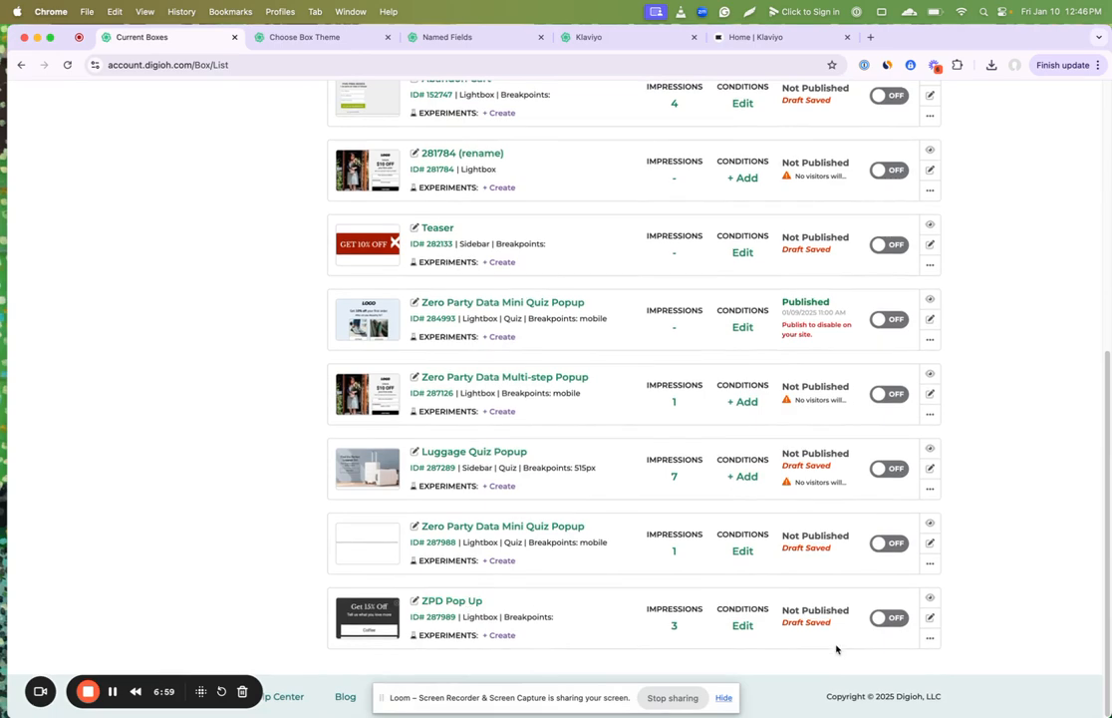
pyautogui.click(931, 638)
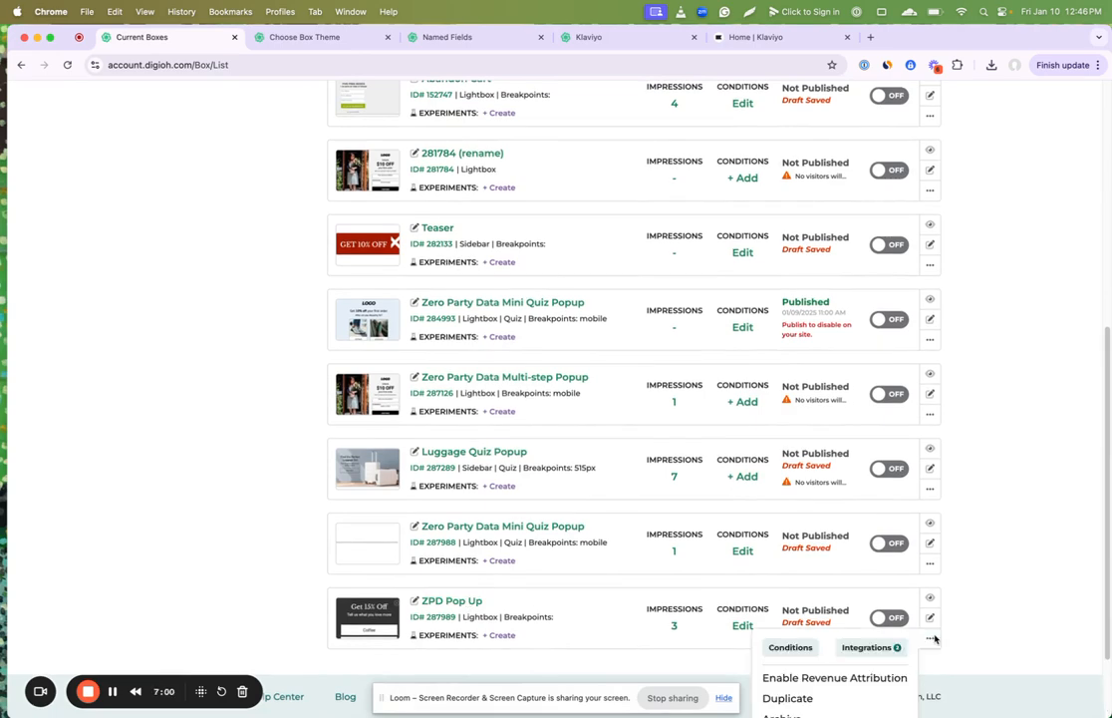
pyautogui.click(453, 601)
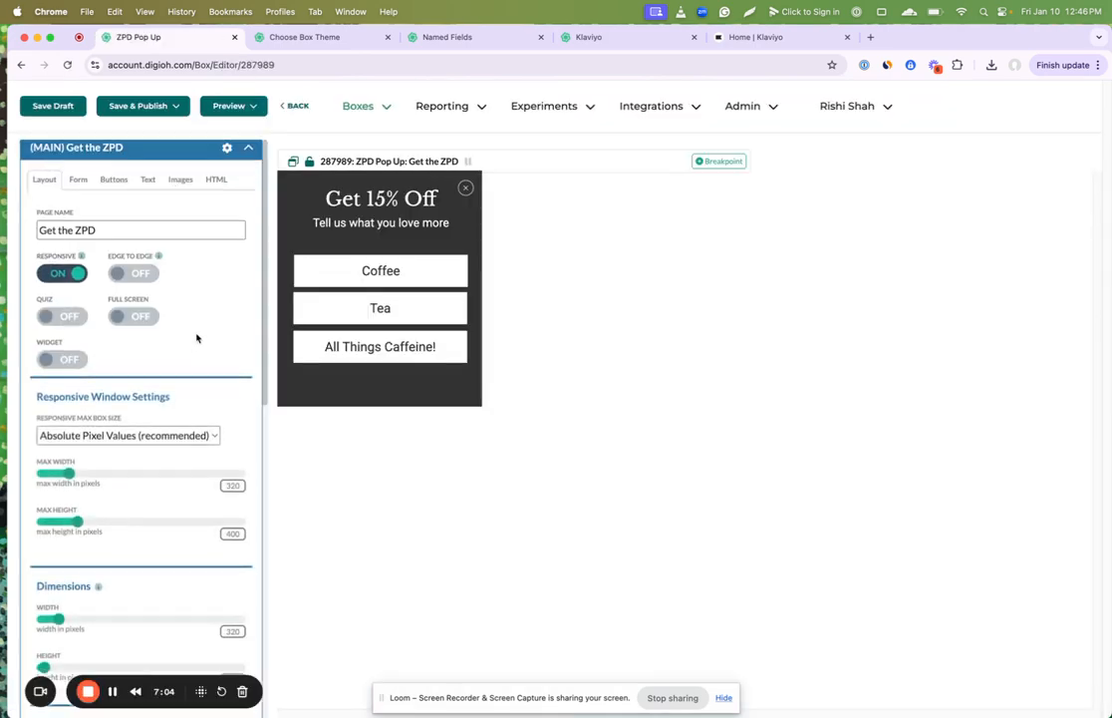
pyautogui.scroll(-10, 196, 338)
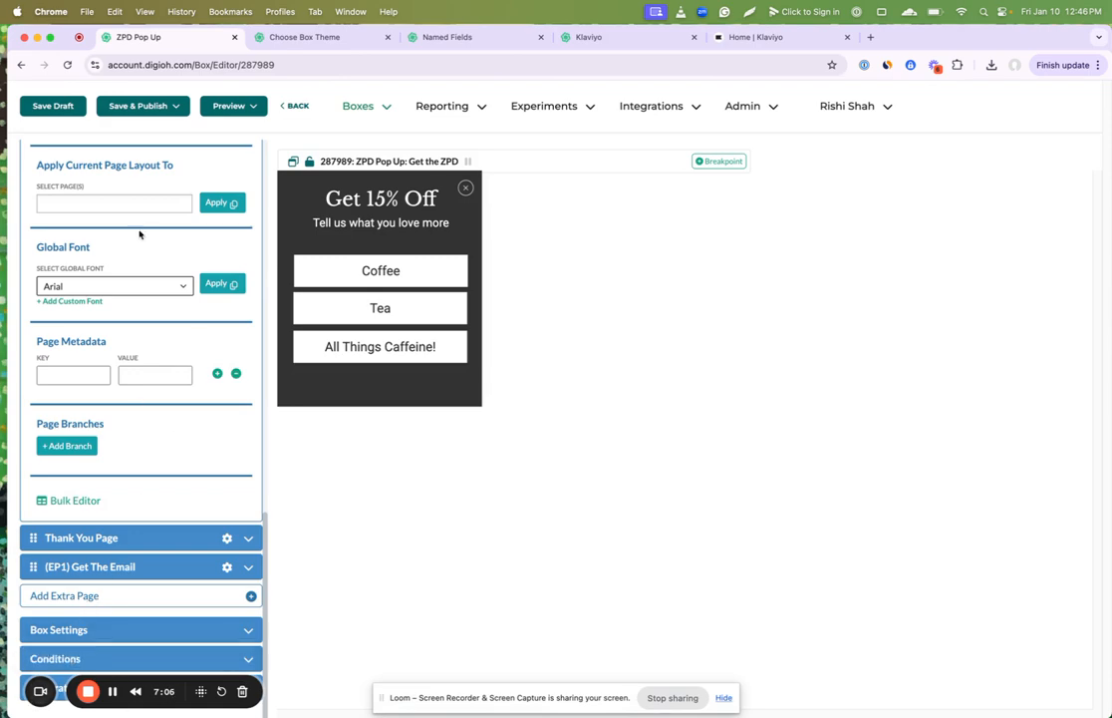
pyautogui.click(291, 106)
# Step: Remove the Goes To Main List integration from the ZPD Pop Up box, then close its integrations dialog
pyautogui.scroll(-10, 635, 562)
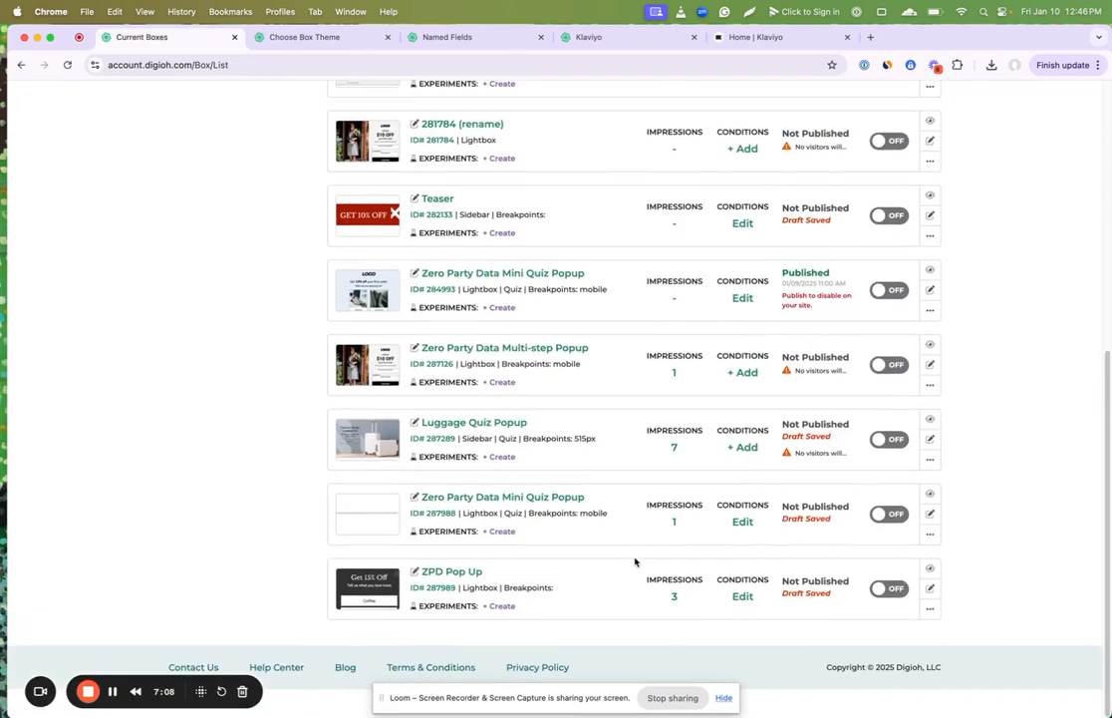
pyautogui.click(930, 637)
pyautogui.click(866, 649)
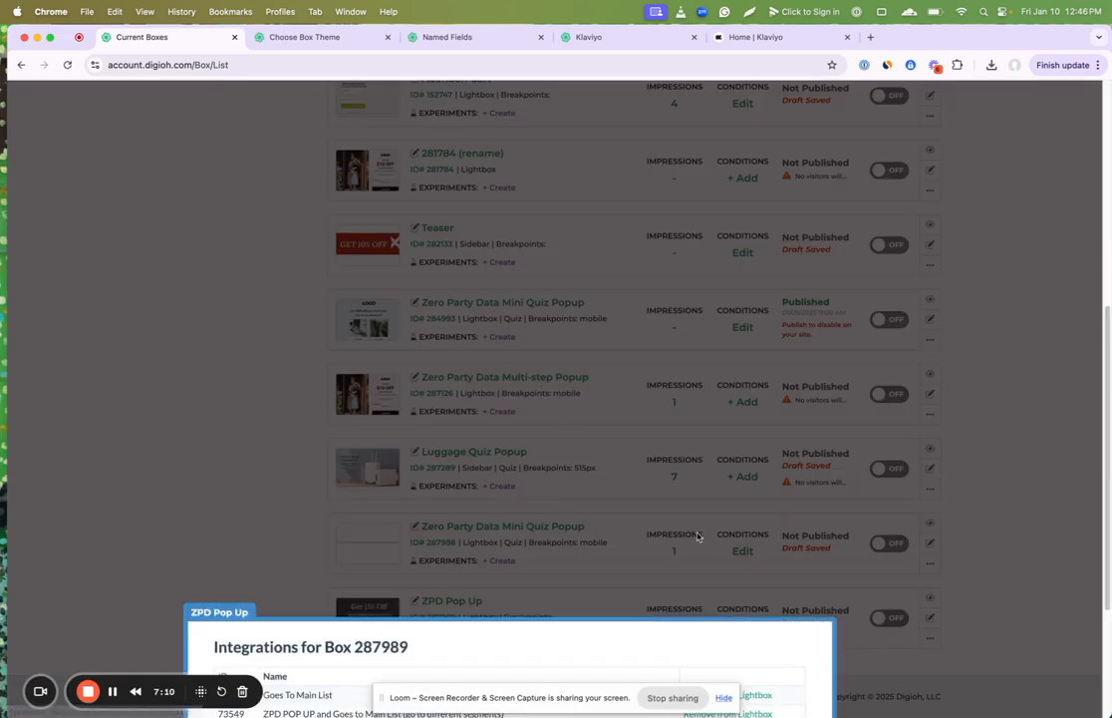
pyautogui.click(736, 475)
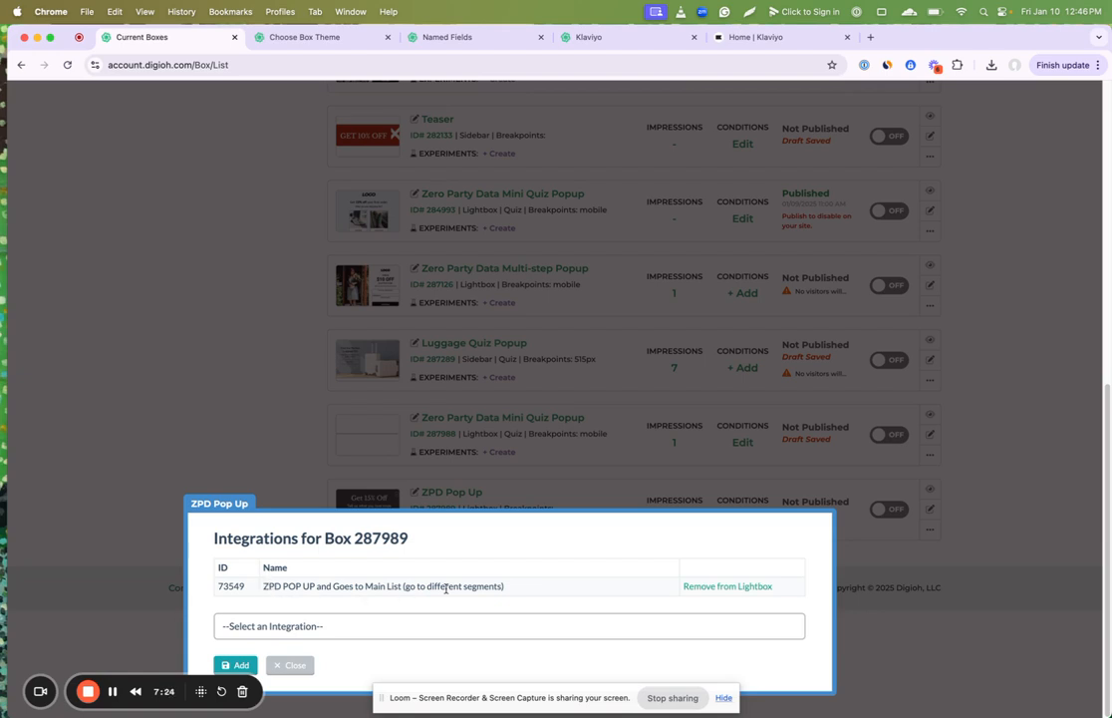
pyautogui.click(290, 664)
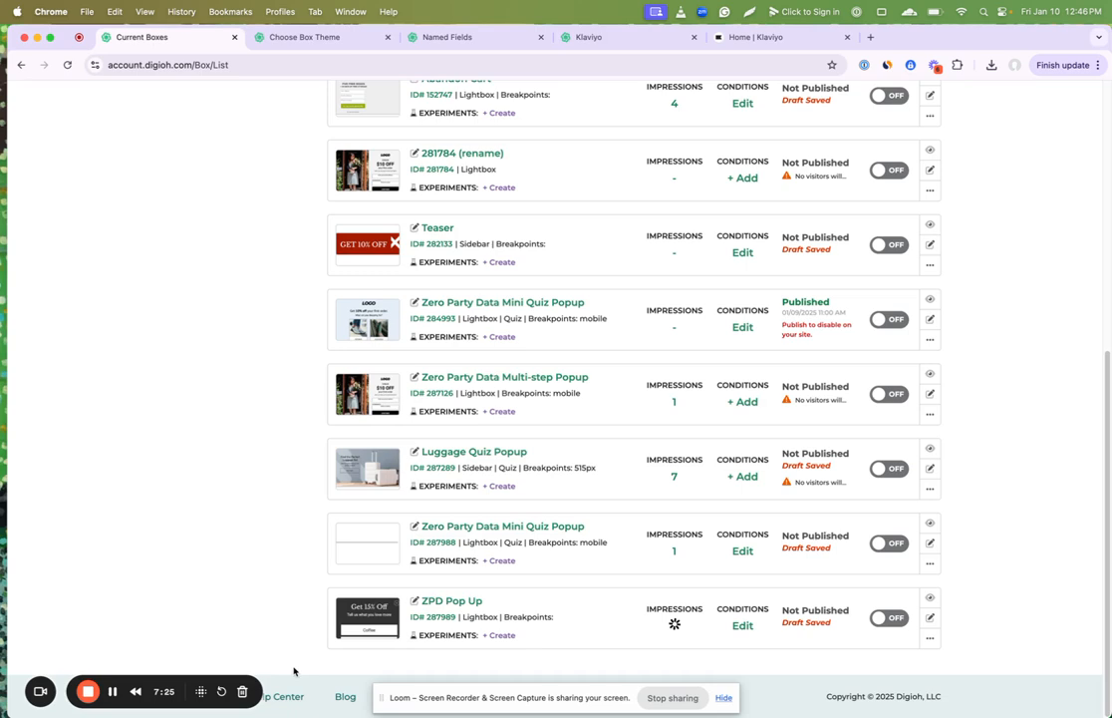
# Step: Open the ZPD Pop Up box, preview it on a blank site and answer Coffee
pyautogui.click(438, 599)
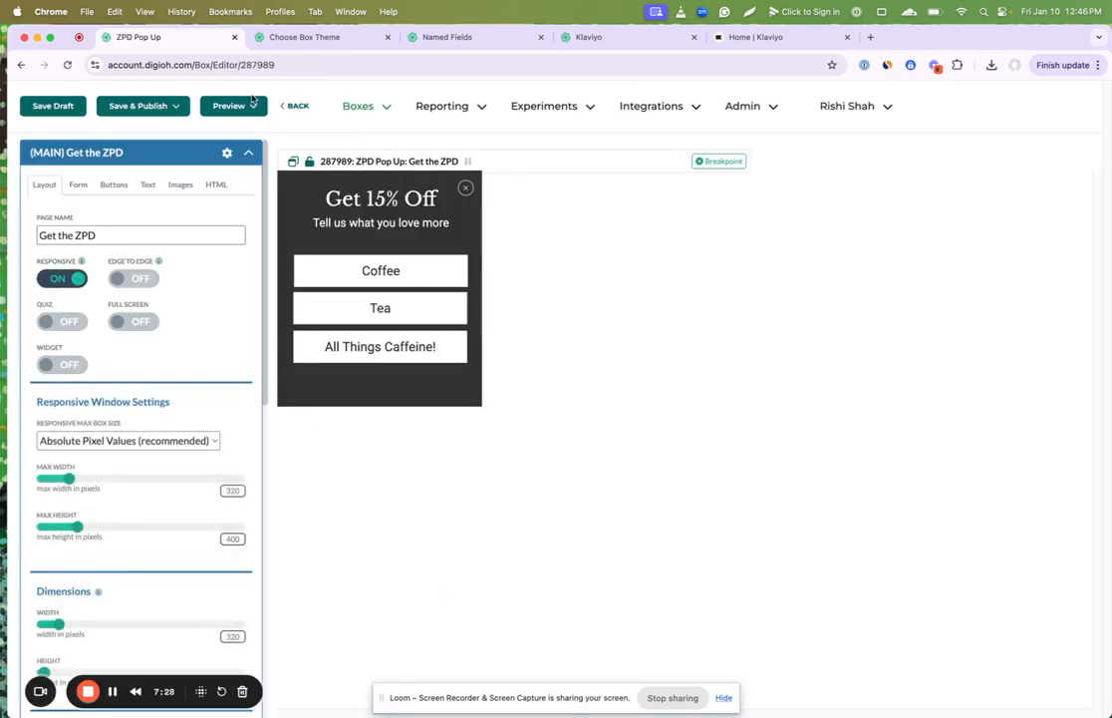
pyautogui.click(253, 100)
pyautogui.click(250, 132)
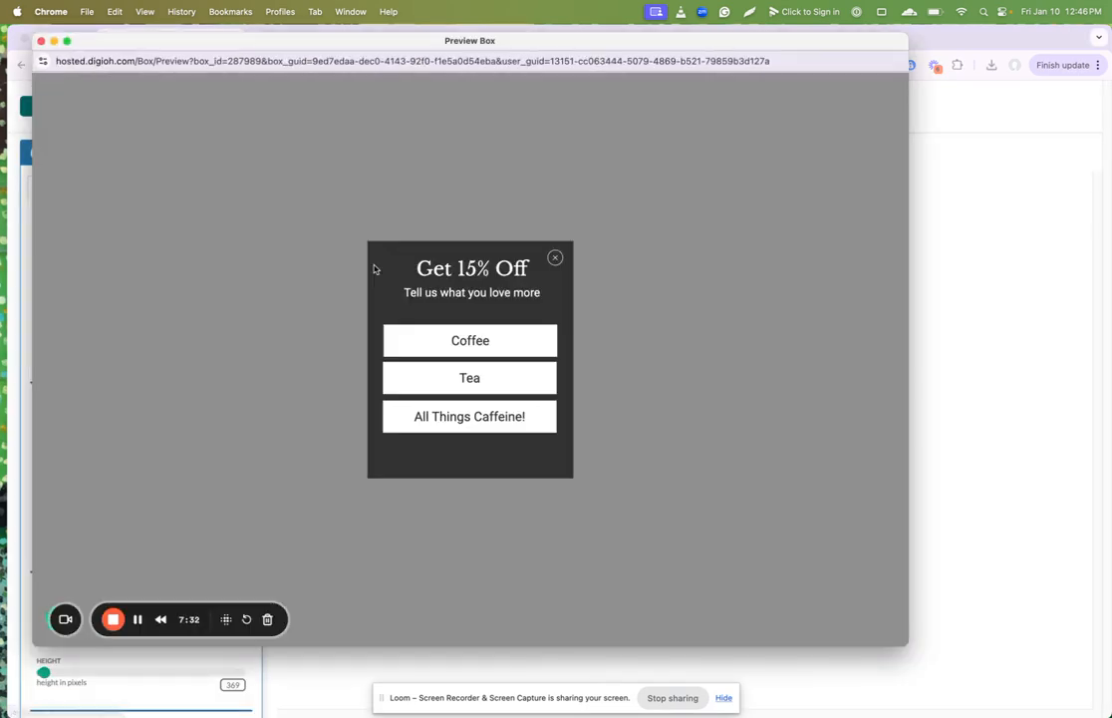
pyautogui.click(441, 339)
# Step: Submit a test email address in the previewed pop-up and close the preview window
pyautogui.click(452, 342)
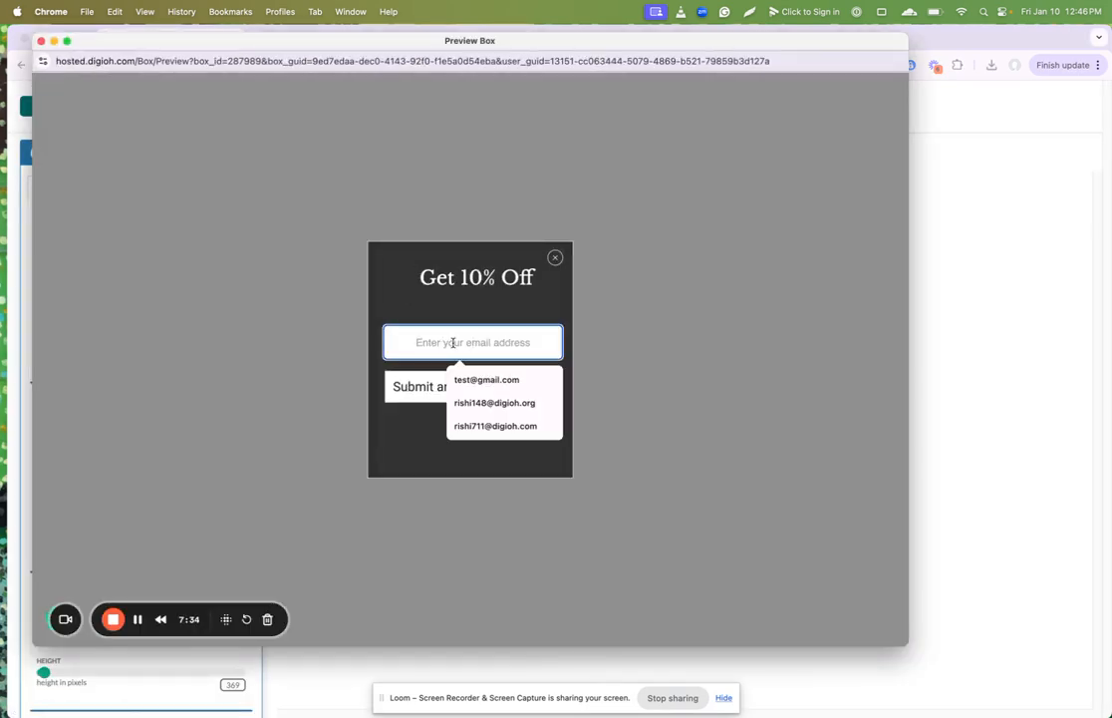
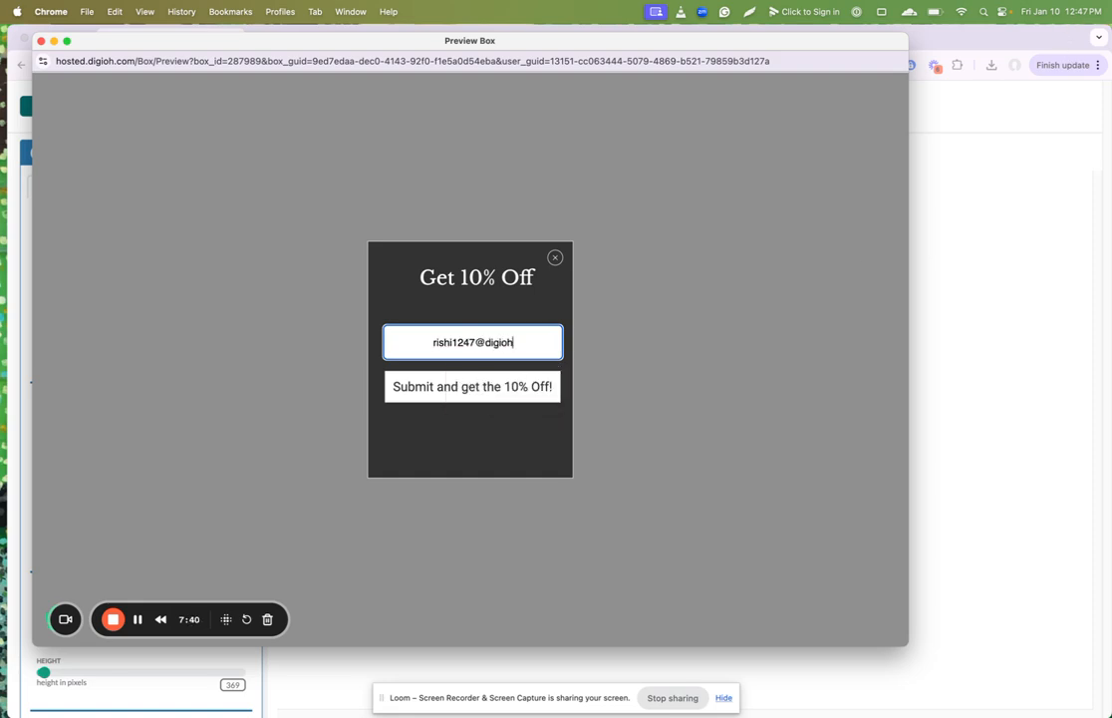
pyautogui.press('super+a')
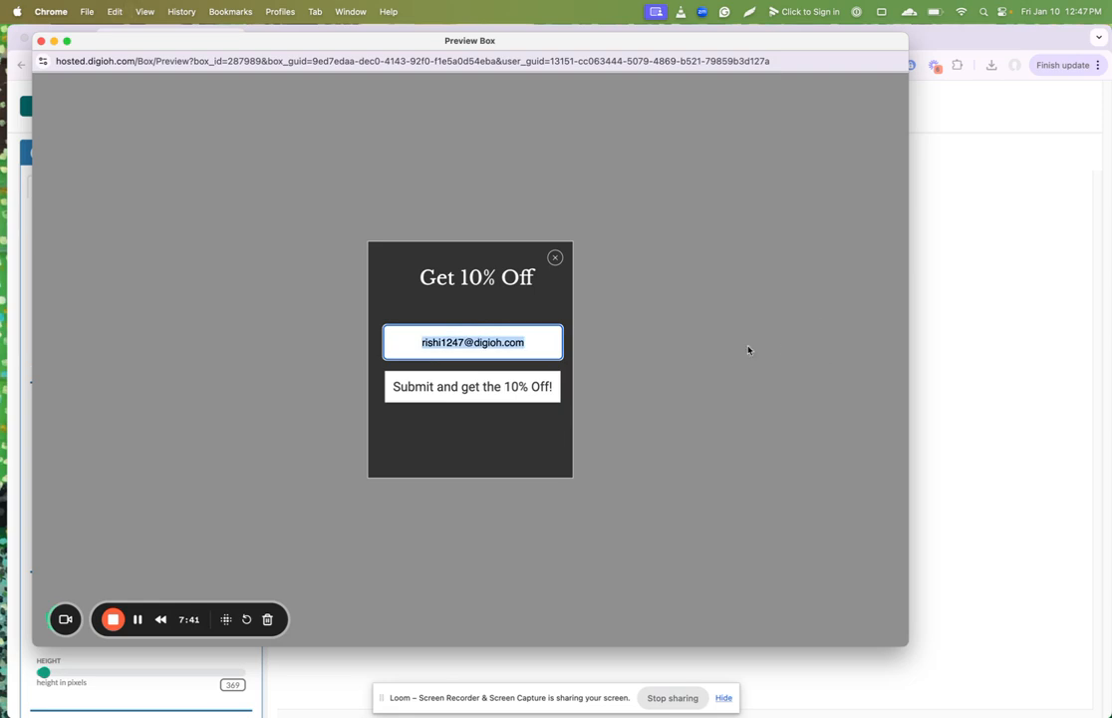
pyautogui.click(487, 386)
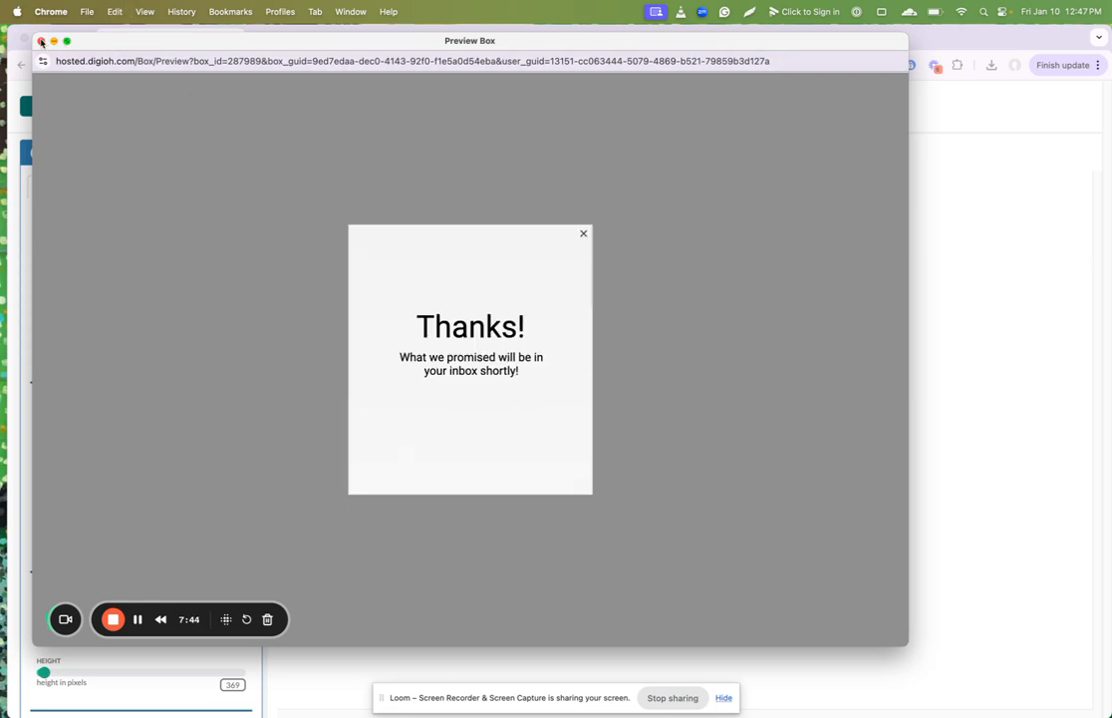
pyautogui.click(41, 41)
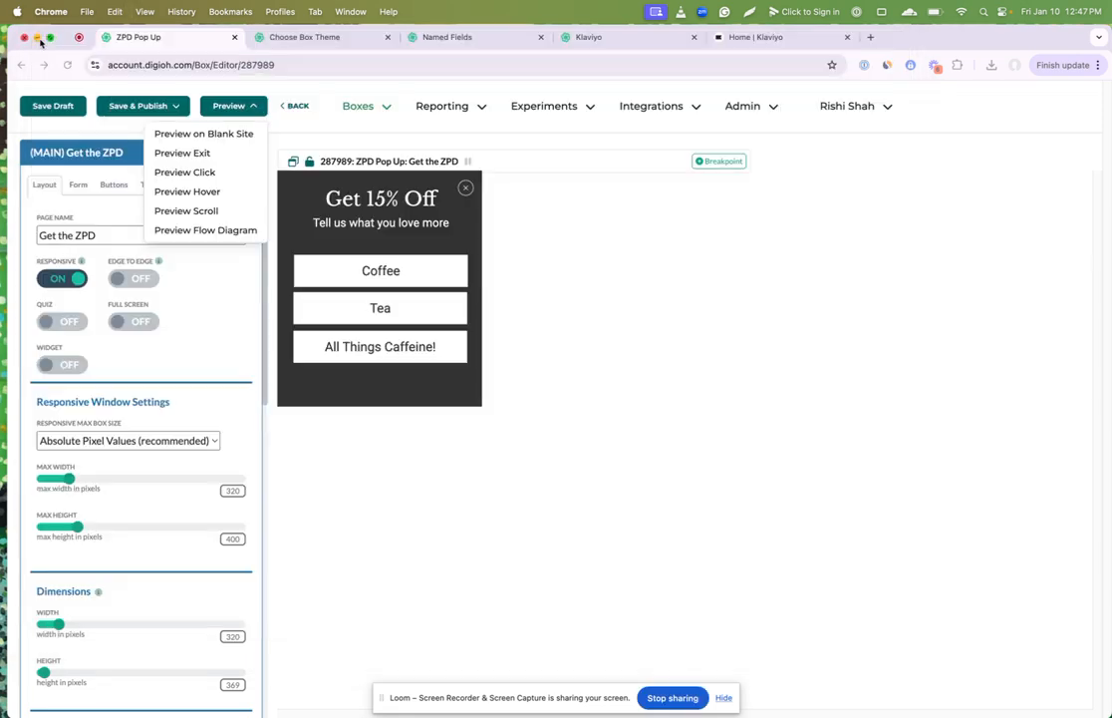
# Step: Switch to the Klaviyo account and open the members of Main List
pyautogui.click(586, 37)
pyautogui.click(731, 46)
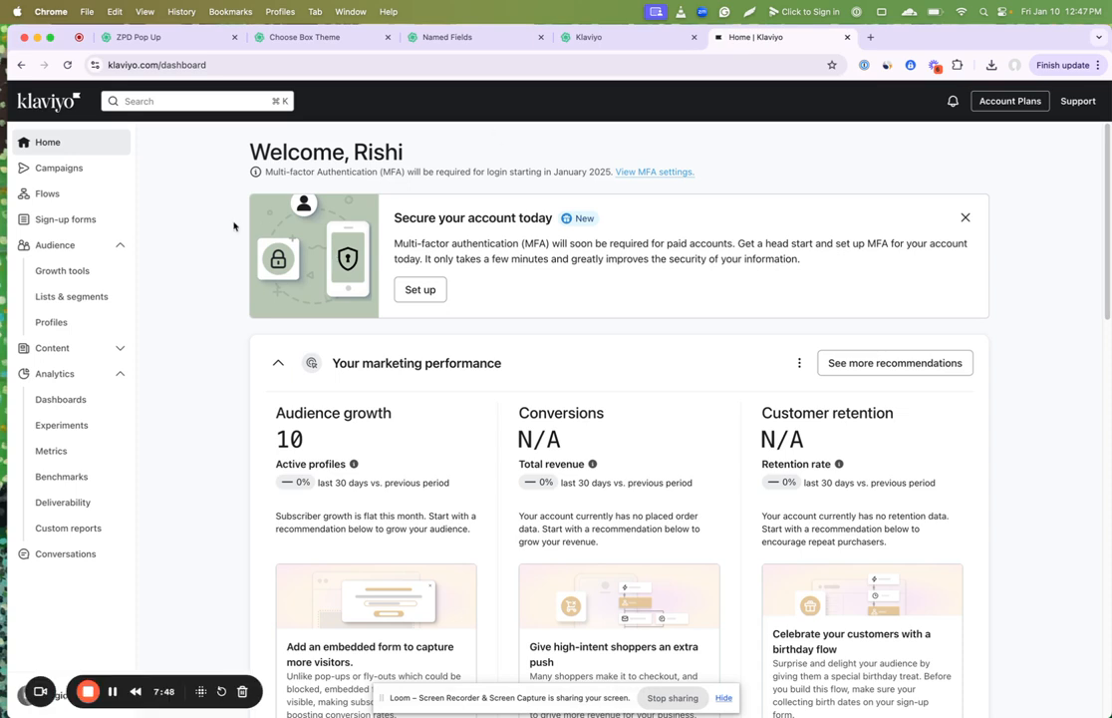
pyautogui.click(74, 297)
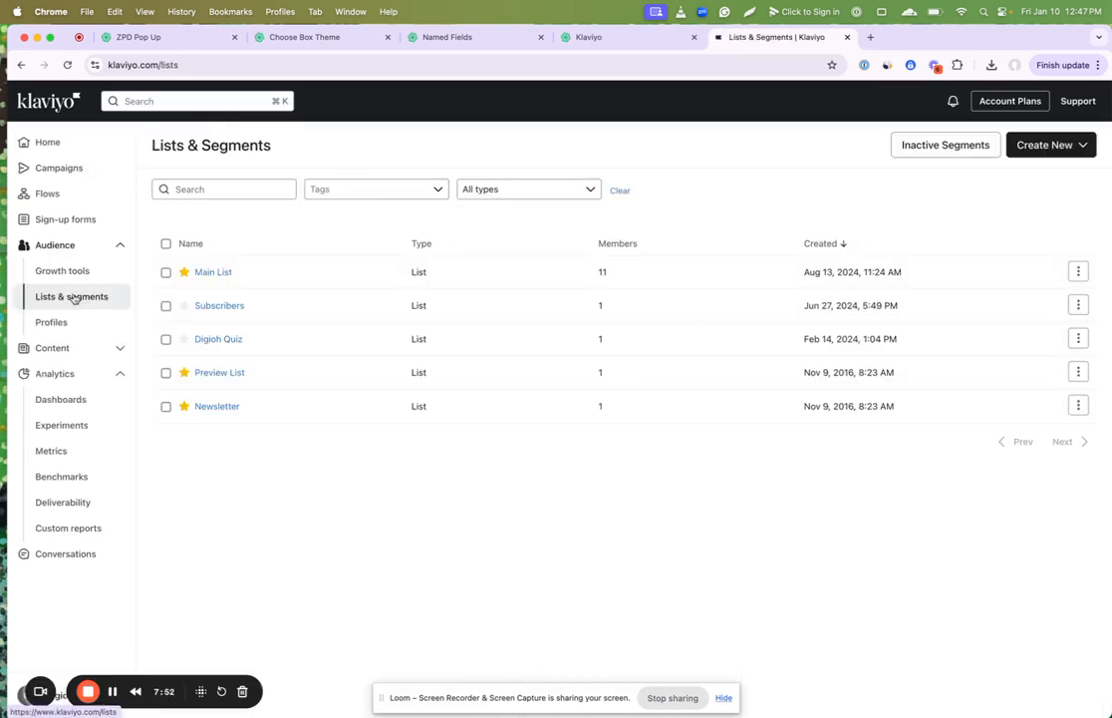
pyautogui.click(200, 273)
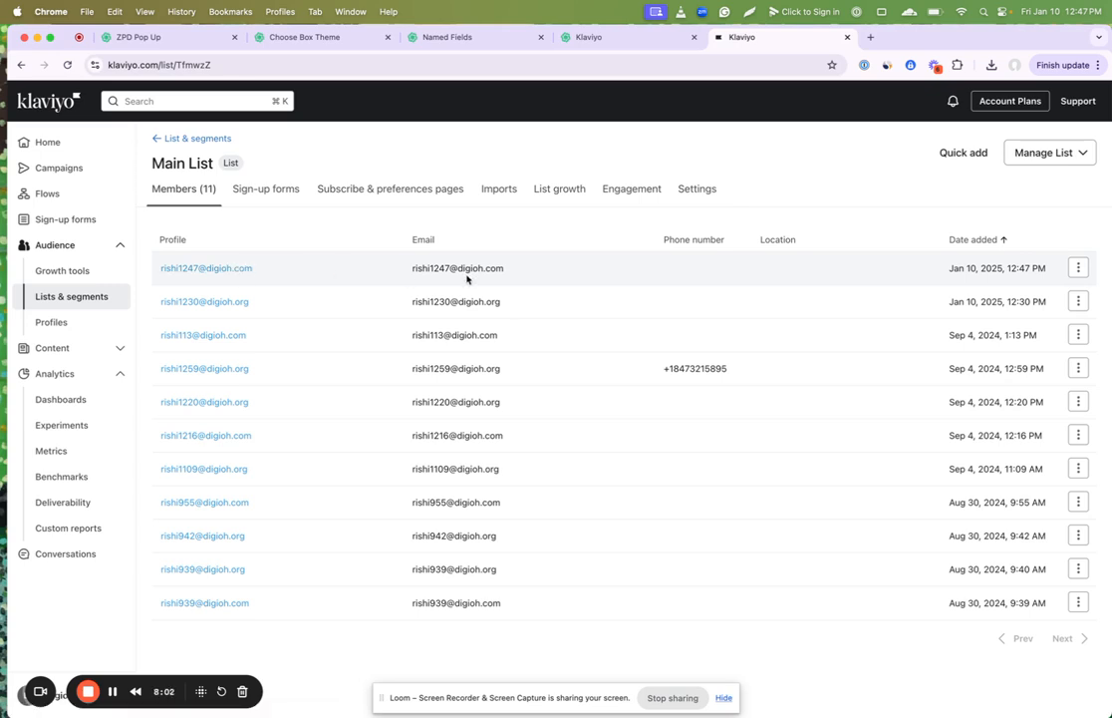
# Step: Examine the opt-in process in Main List's consent settings
pyautogui.click(701, 191)
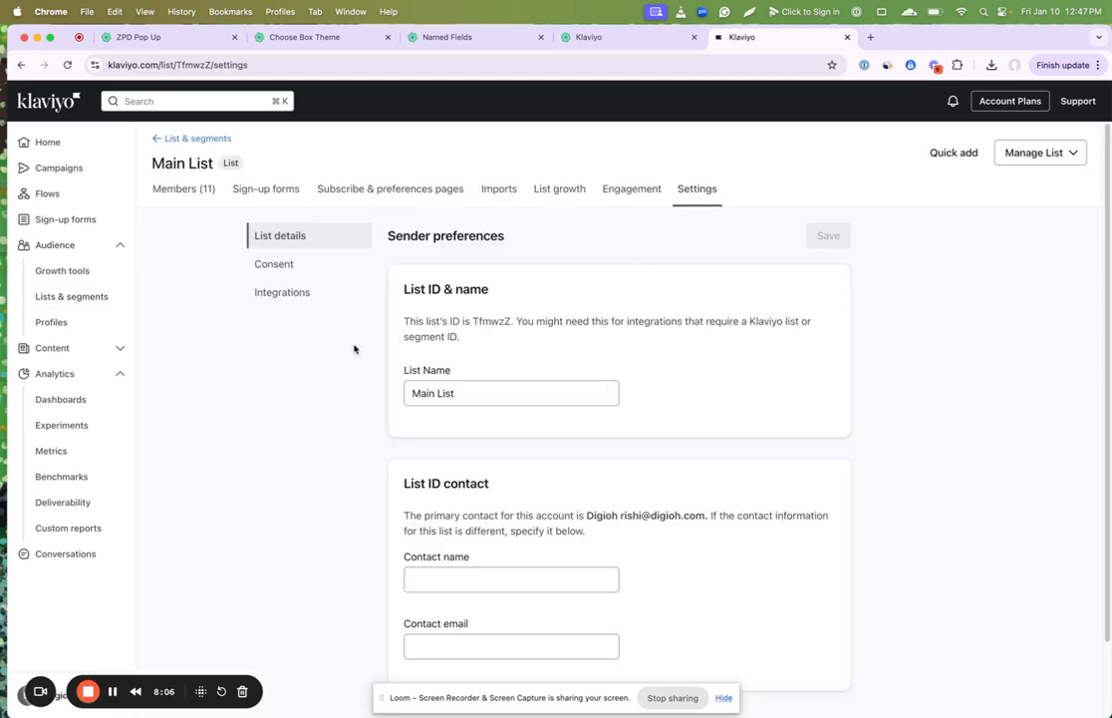
pyautogui.click(274, 264)
pyautogui.scroll(-2, 439, 361)
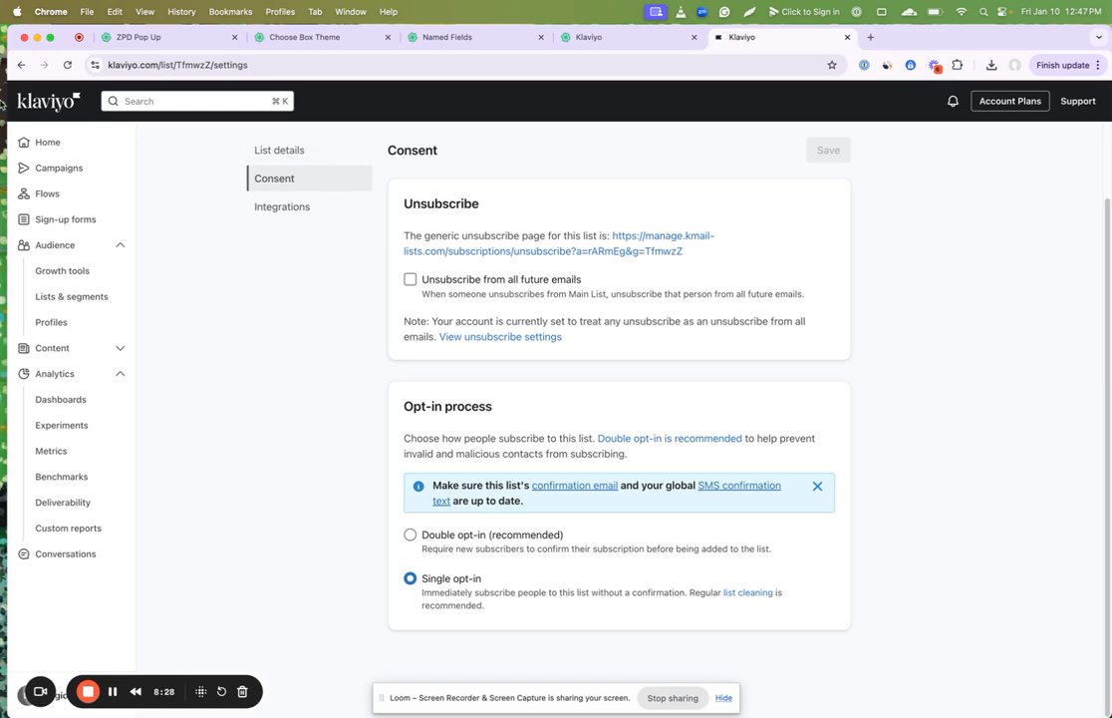
# Step: Return to Main List's members and open the newest member's profile to check its custom properties
pyautogui.click(20, 65)
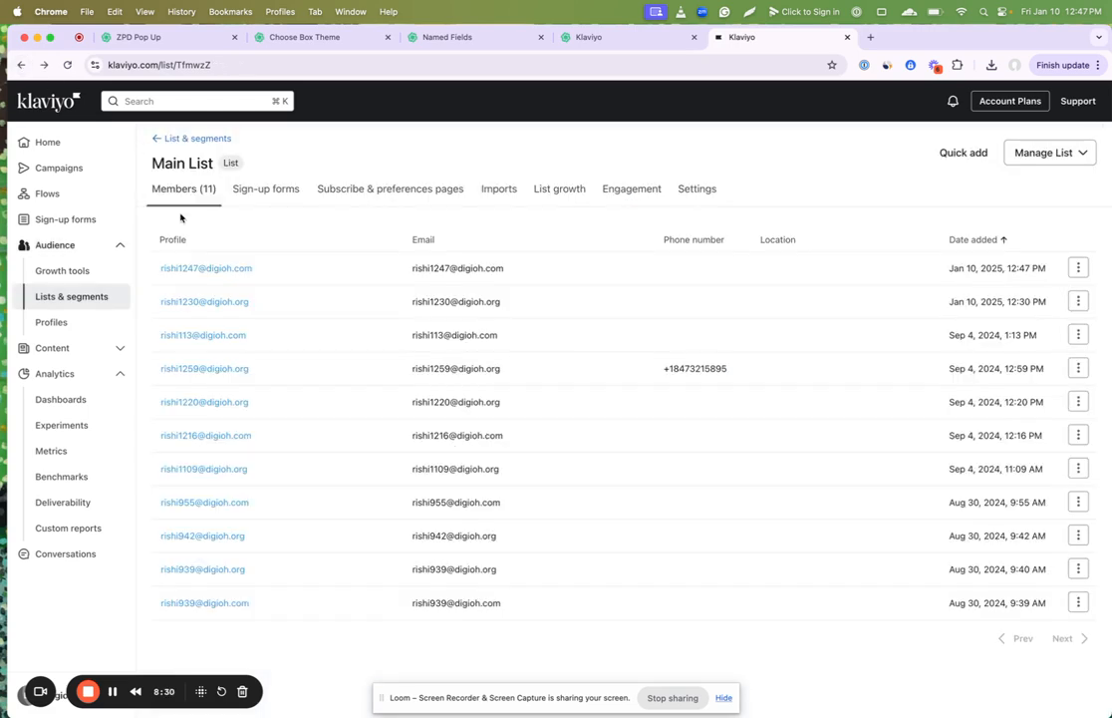
pyautogui.click(207, 268)
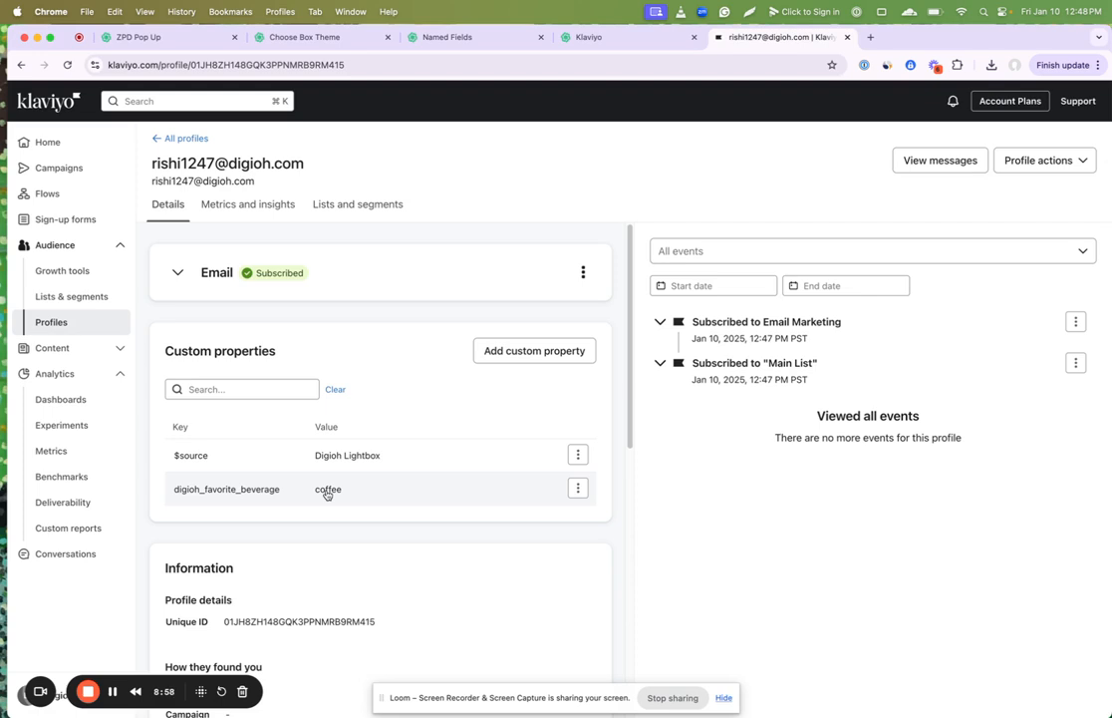
# Step: Start a new segment among the Klaviyo lists and segments and name it Coffee
pyautogui.click(45, 299)
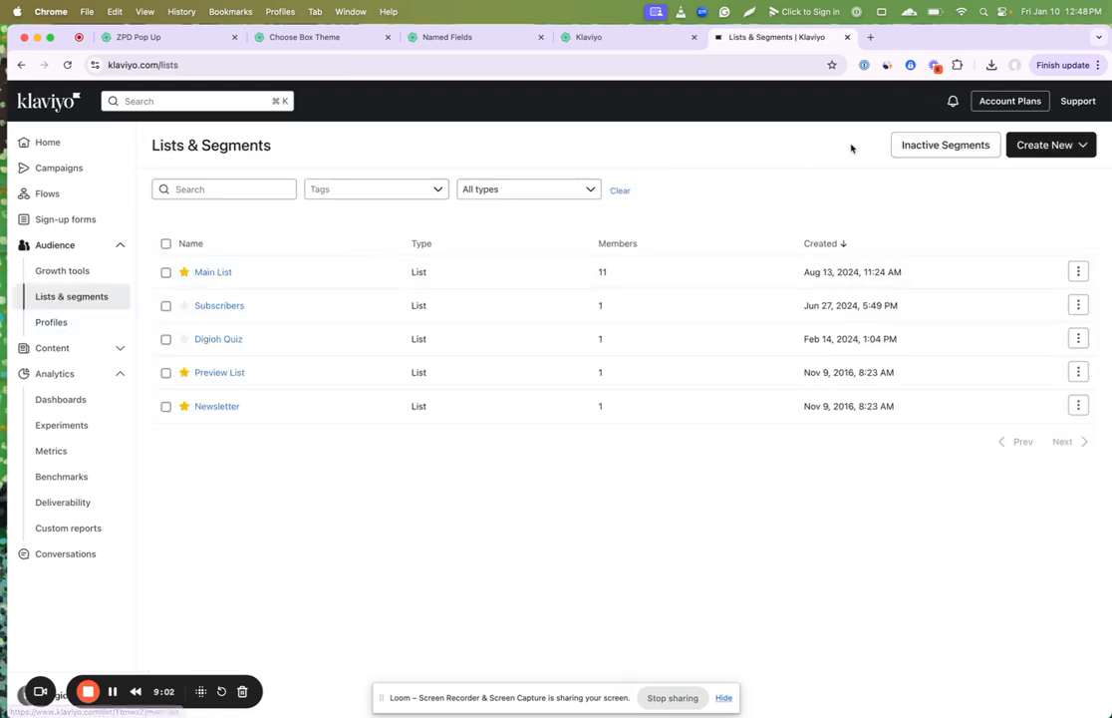
pyautogui.click(1027, 146)
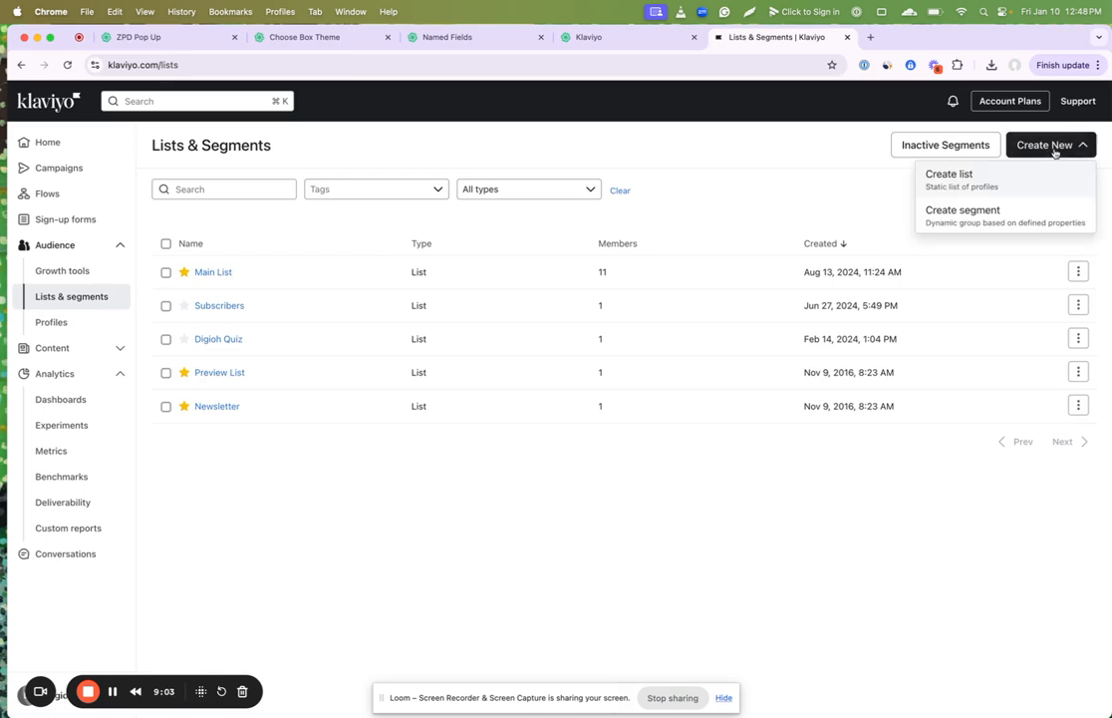
pyautogui.click(987, 219)
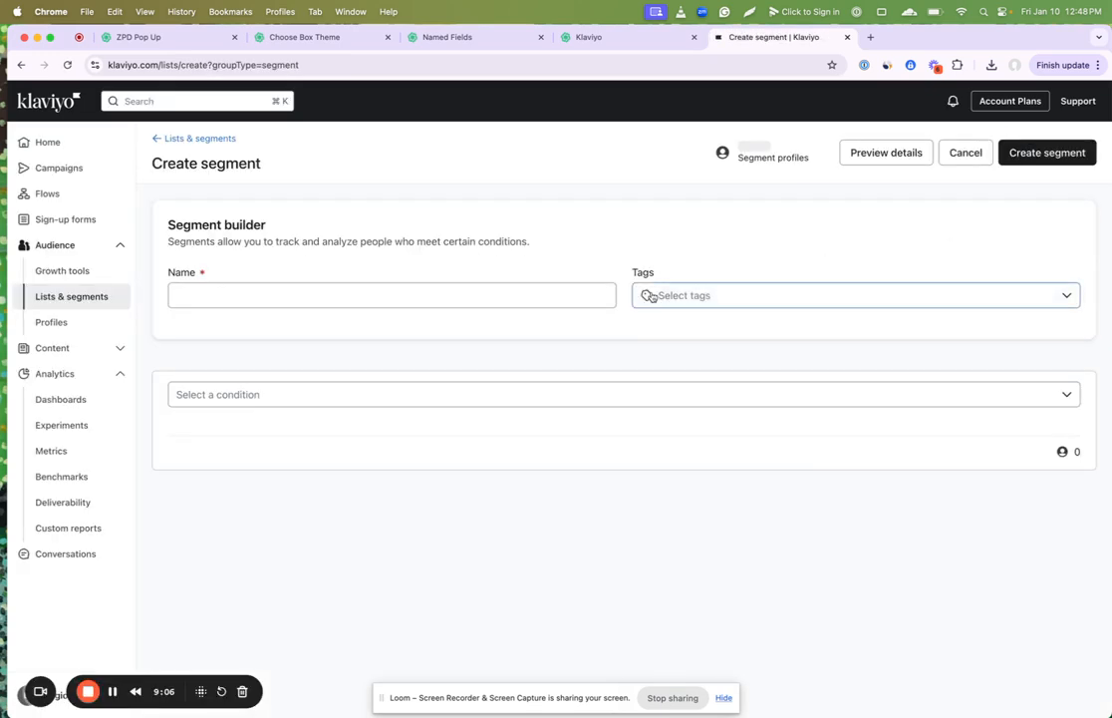
pyautogui.click(425, 305)
pyautogui.write('Coffee')
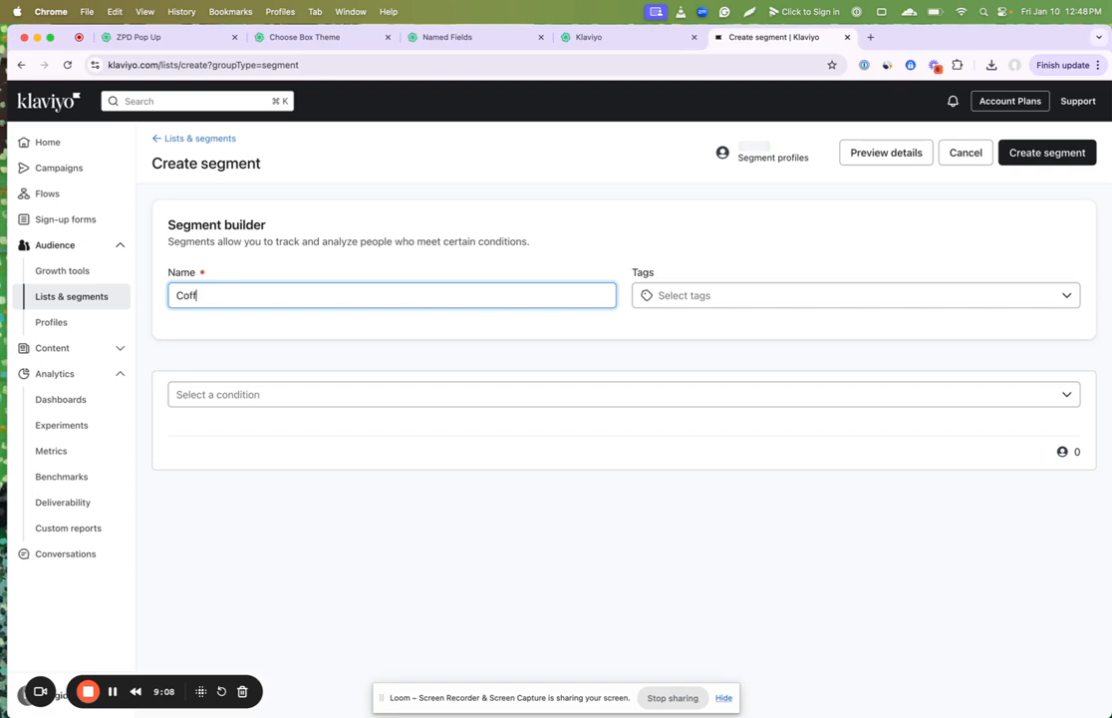
# Step: Define the segment by the profile property digioh_favorite_beverage equals coffee, and create the segment
pyautogui.click(384, 397)
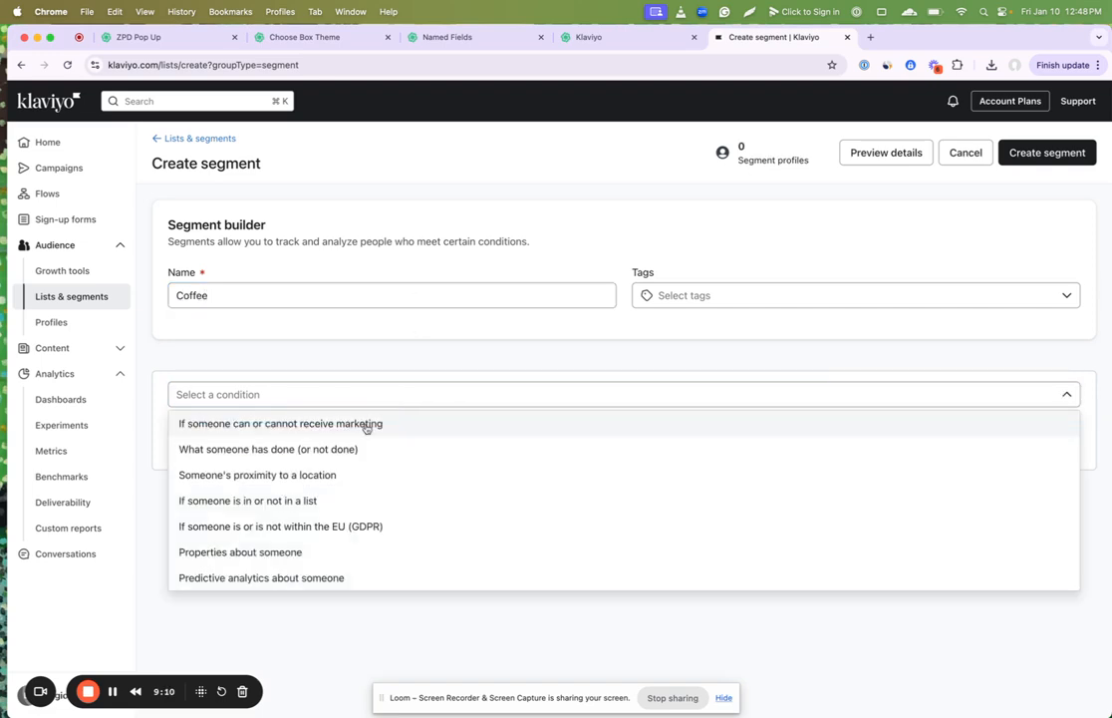
pyautogui.click(300, 556)
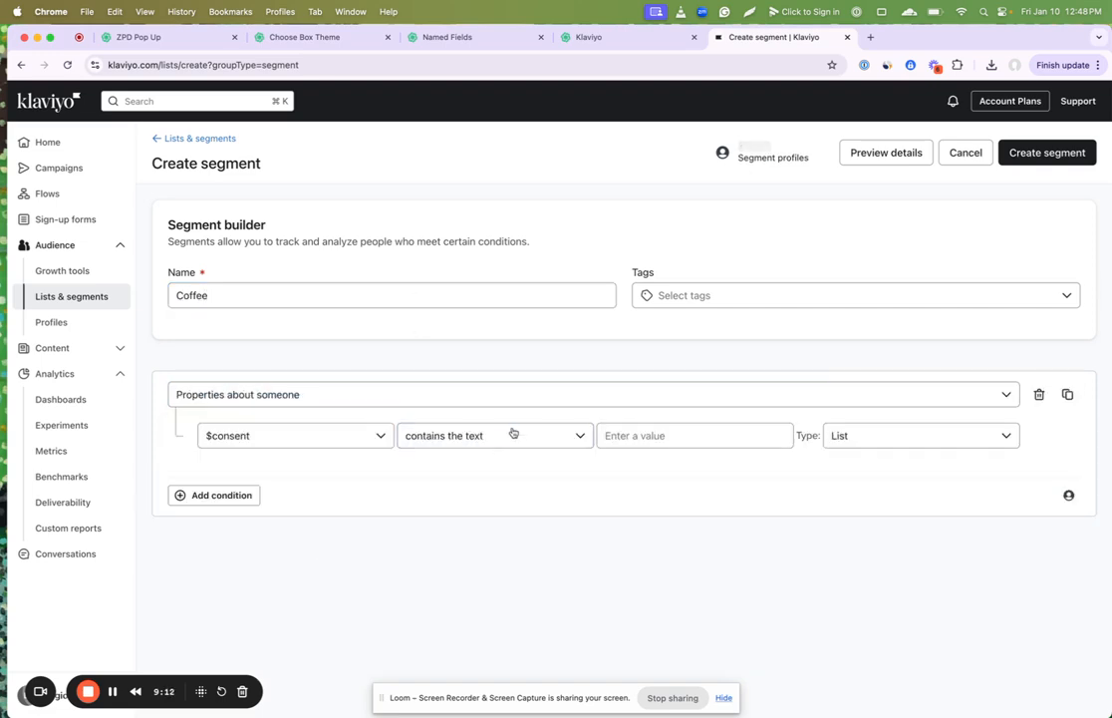
pyautogui.click(360, 436)
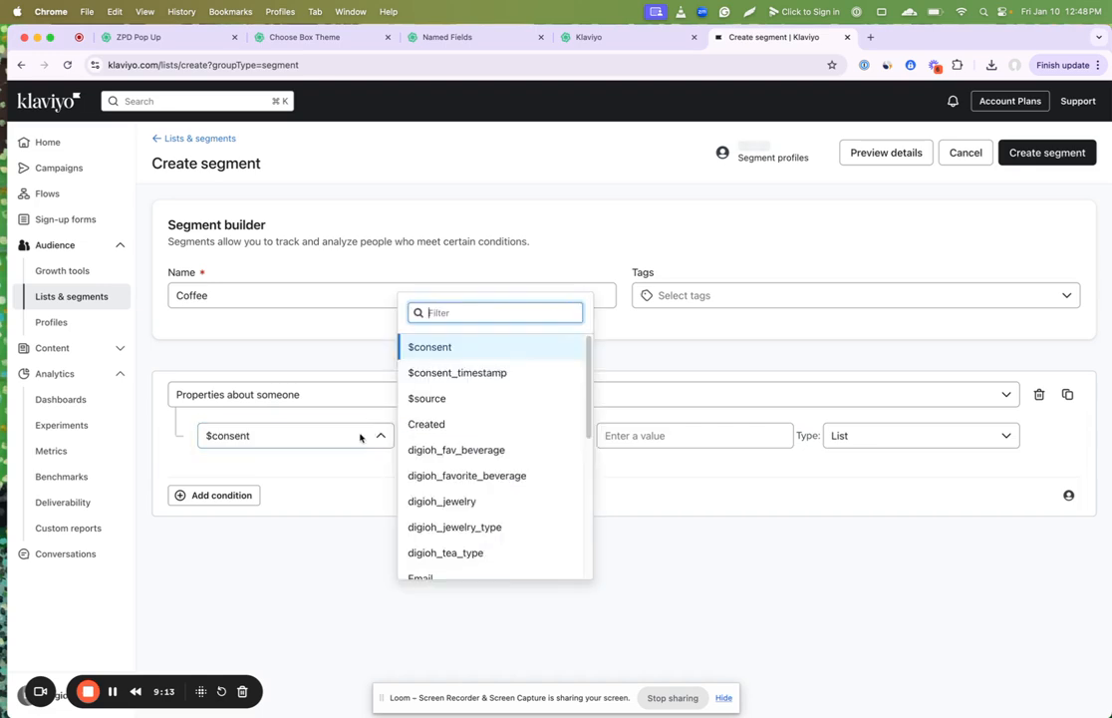
pyautogui.click(487, 454)
pyautogui.click(320, 431)
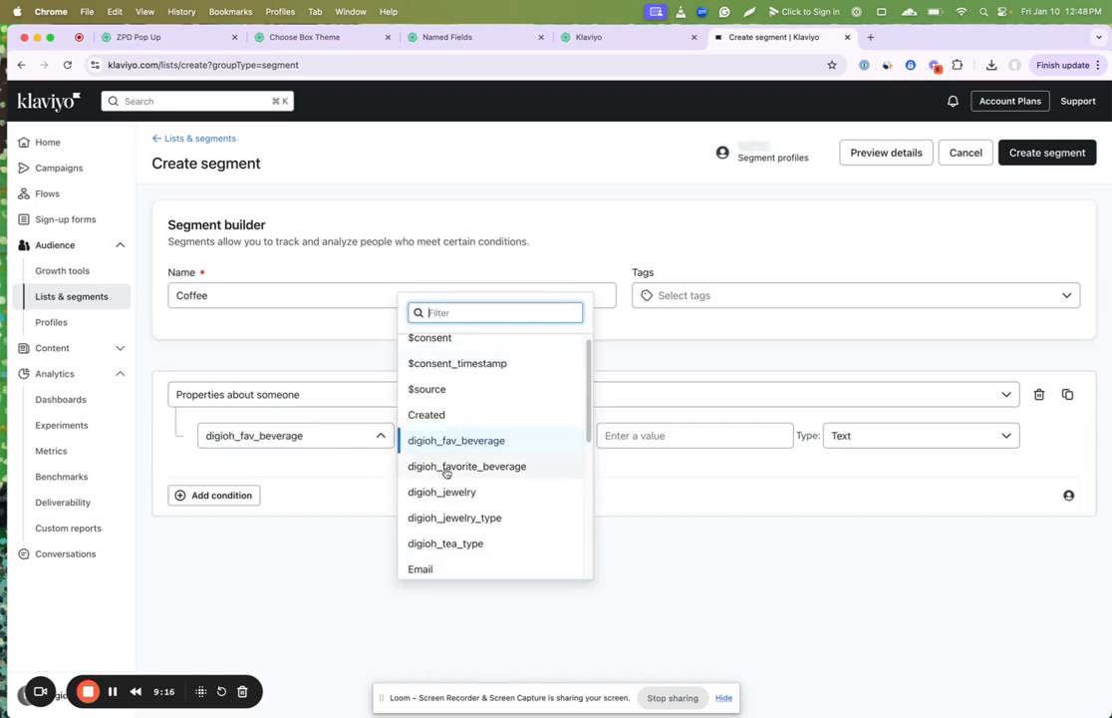
pyautogui.click(466, 467)
pyautogui.click(638, 435)
pyautogui.click(651, 457)
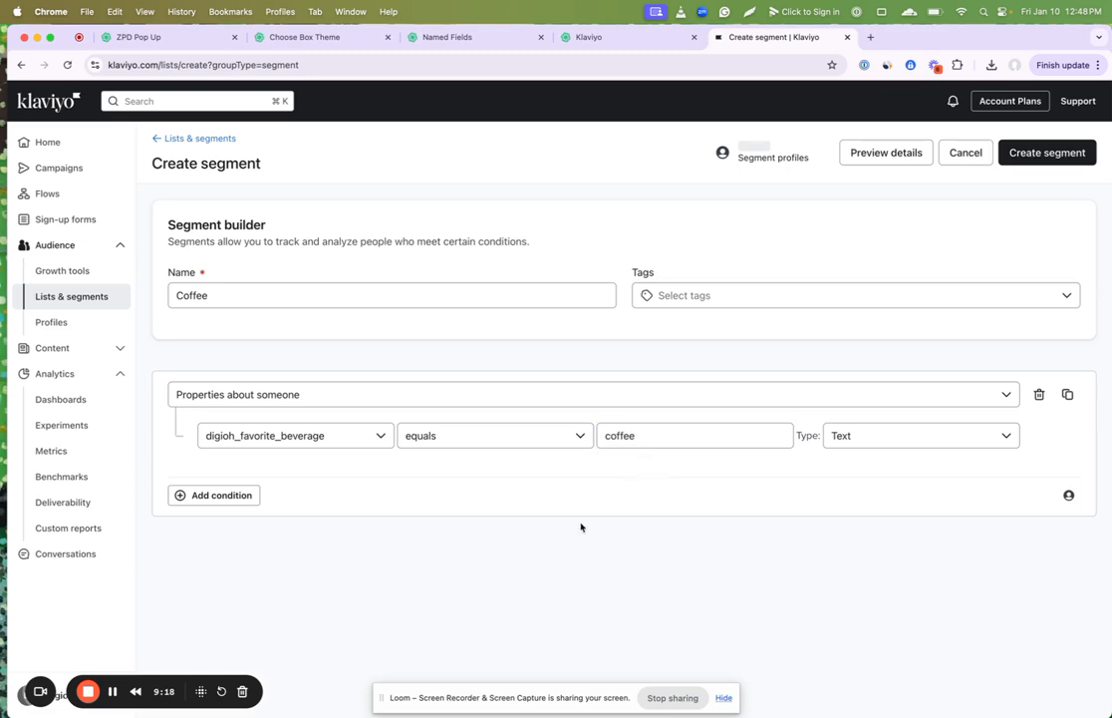
pyautogui.click(1055, 155)
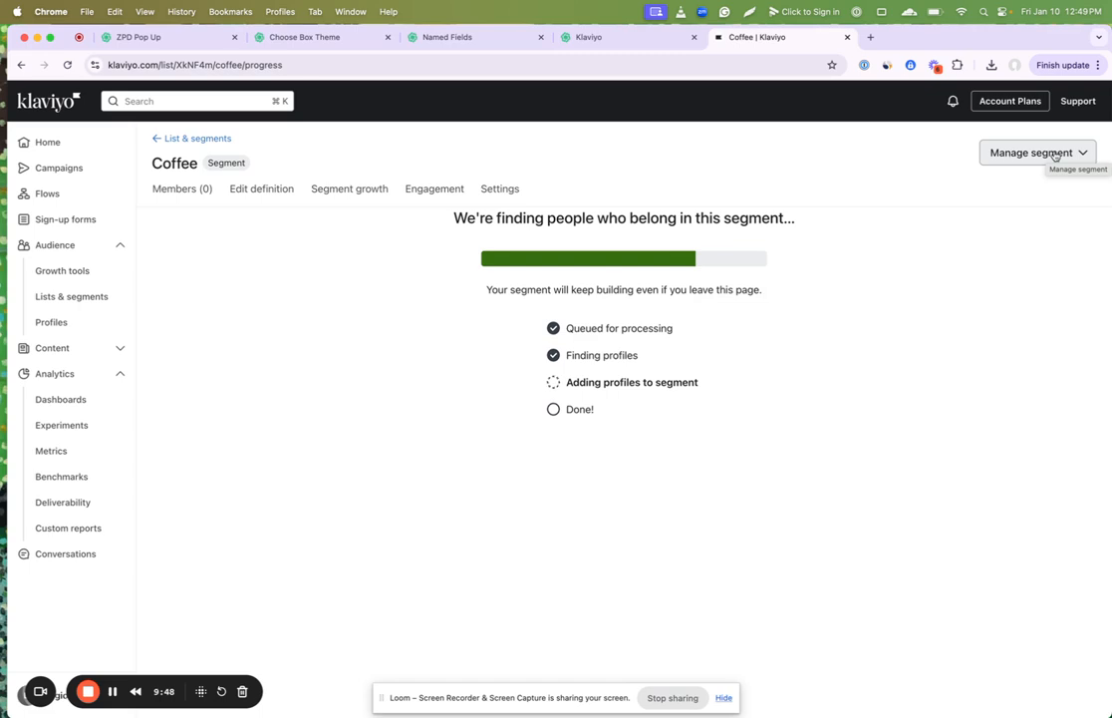
# Step: Switch to Digioh and create a new box from the Personalized Member Promo Popup theme, saving it under its default name
pyautogui.click(188, 40)
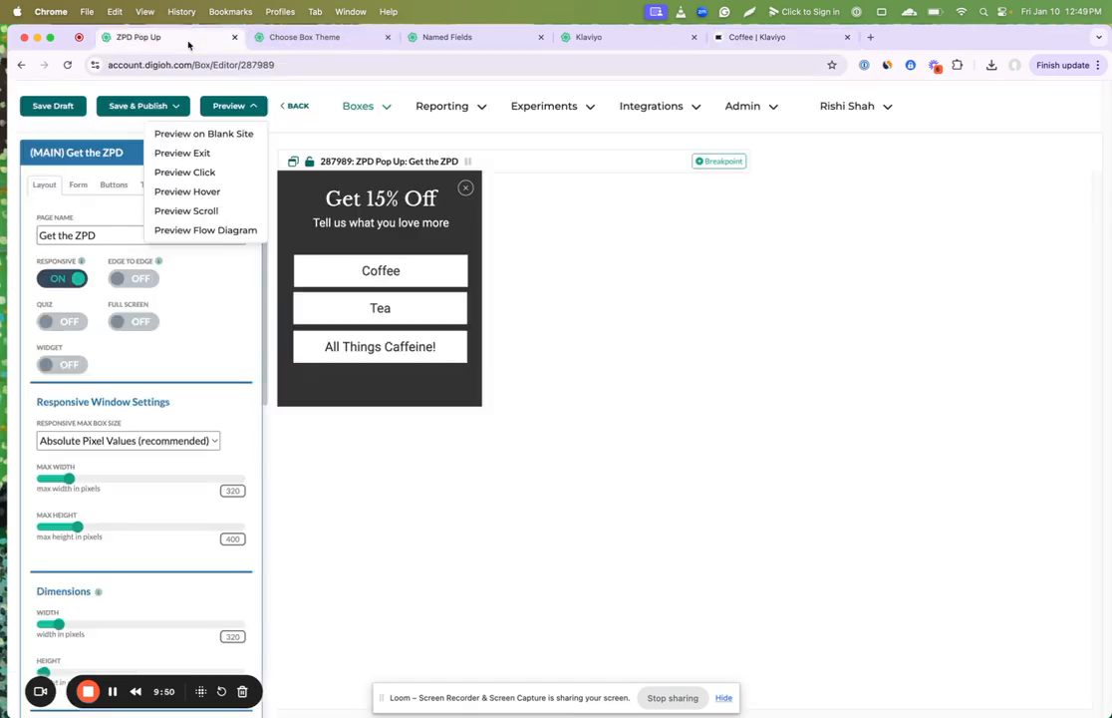
pyautogui.click(299, 107)
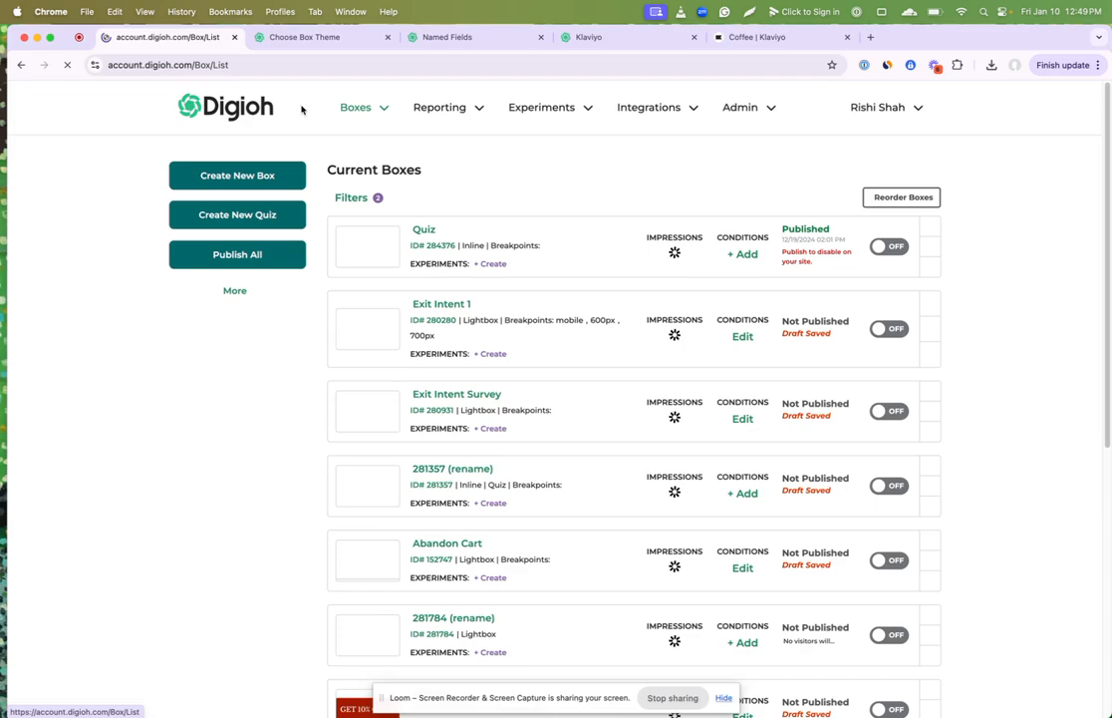
pyautogui.click(264, 181)
pyautogui.scroll(-10, 663, 474)
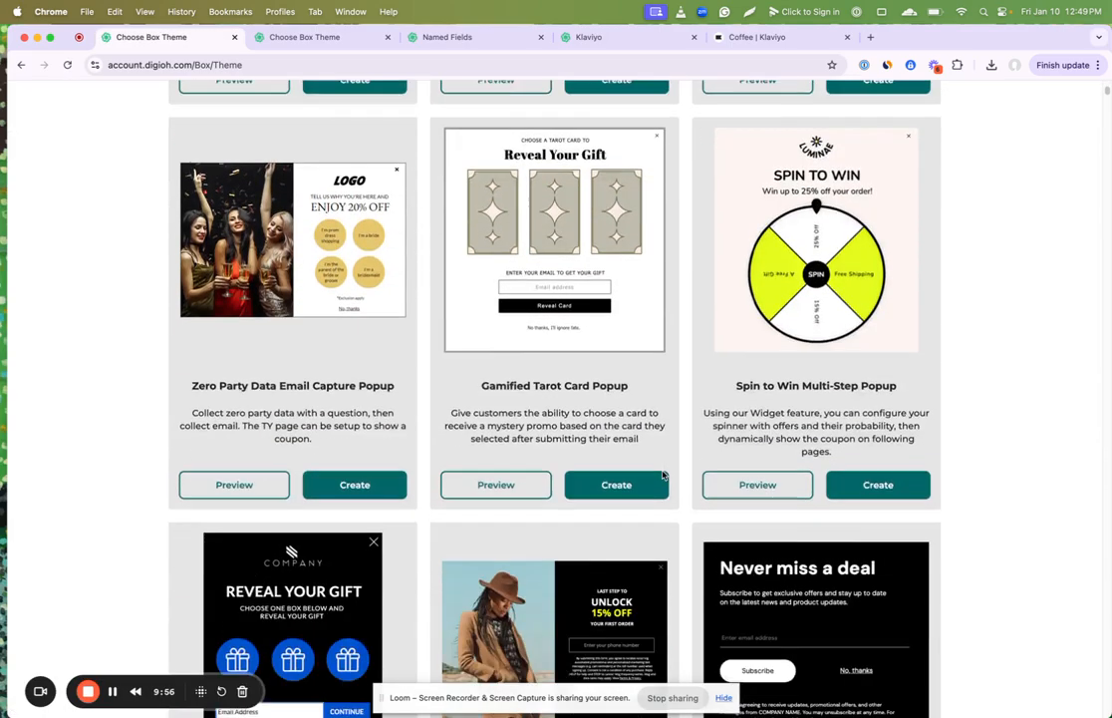
pyautogui.scroll(-5, 663, 473)
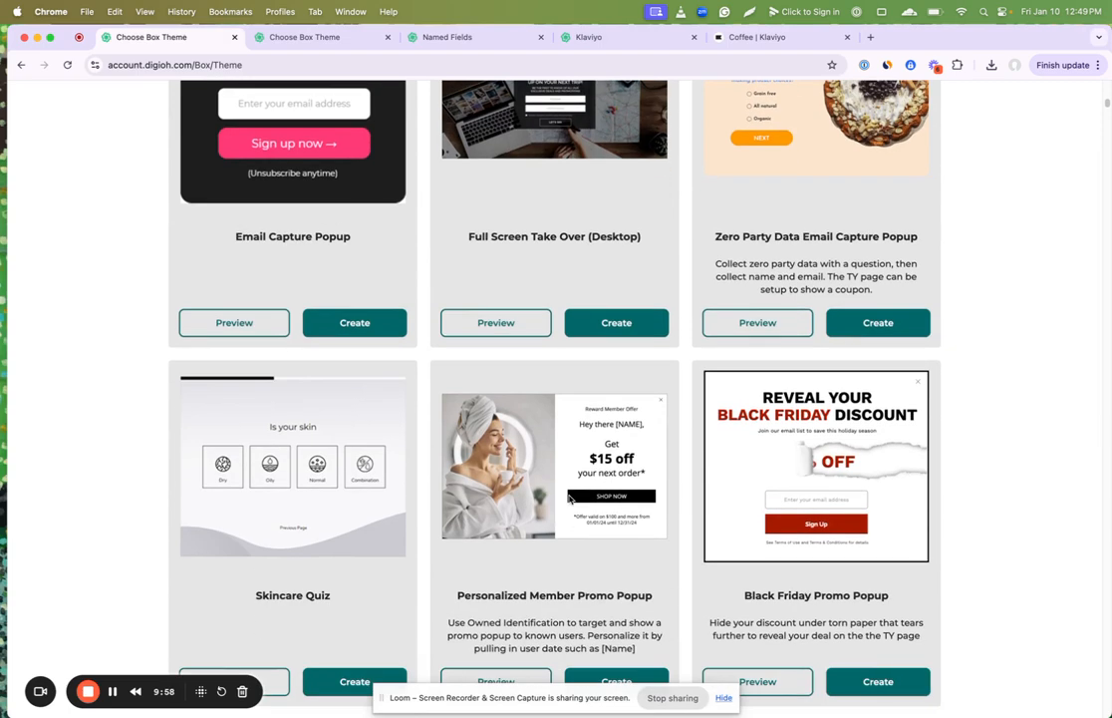
pyautogui.scroll(-2, 569, 498)
pyautogui.click(615, 562)
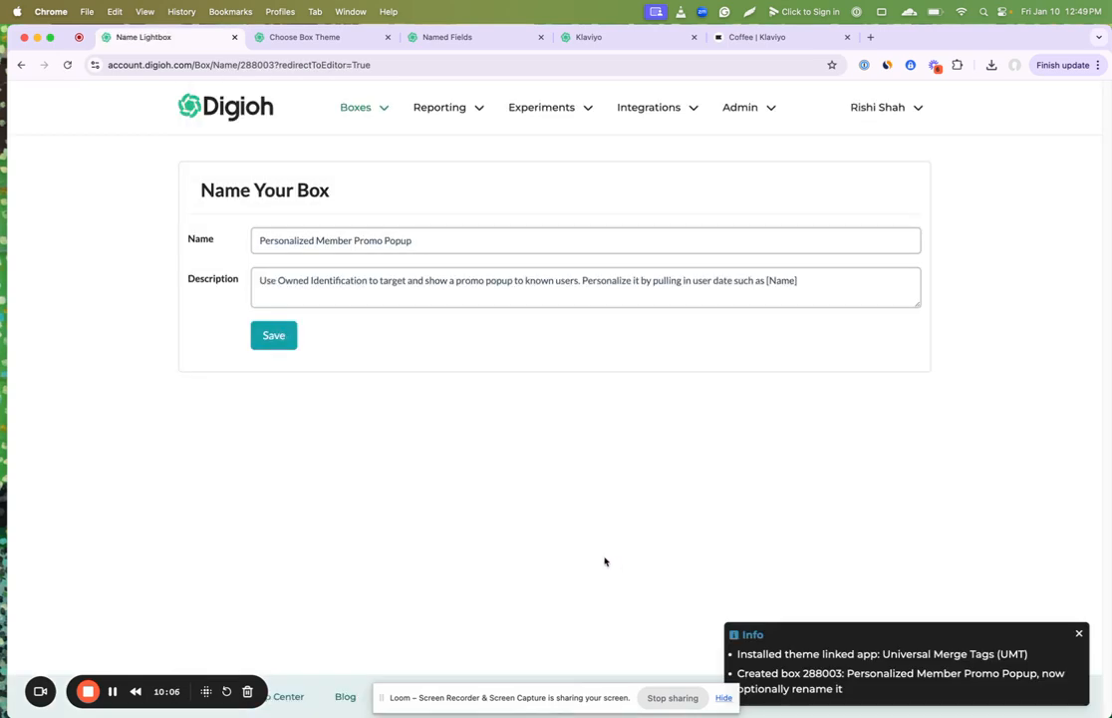
pyautogui.click(271, 336)
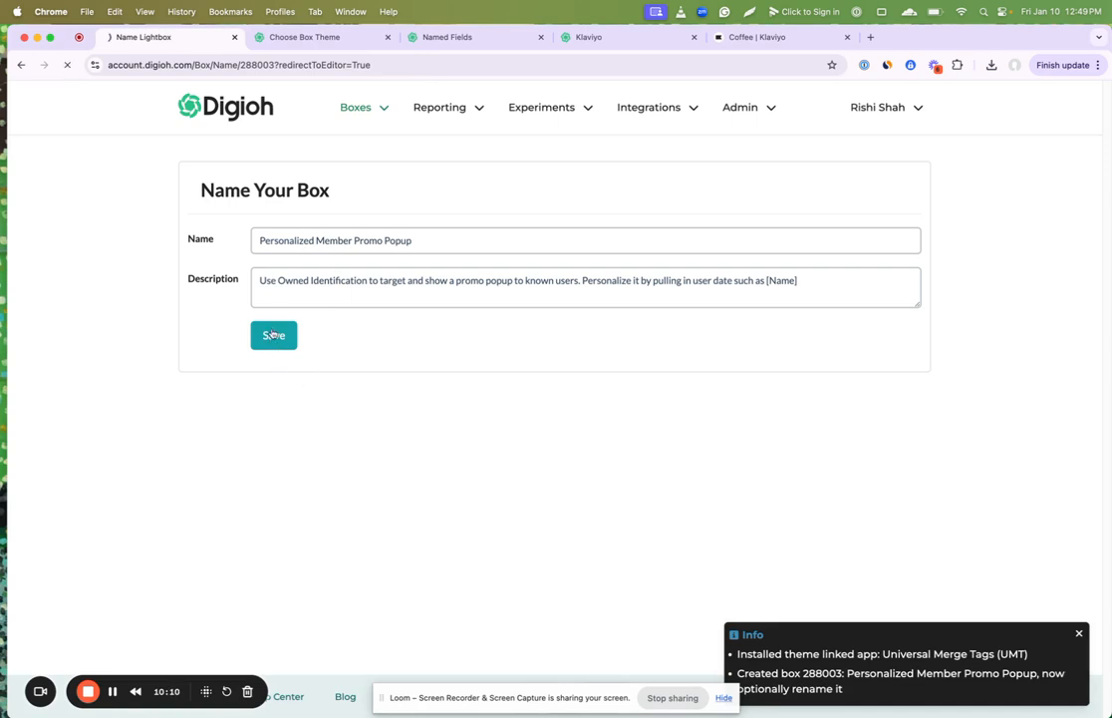
# Step: Open the promo box's display conditions and delete all of its preset rules
pyautogui.scroll(-3, 212, 498)
pyautogui.scroll(-5, 212, 496)
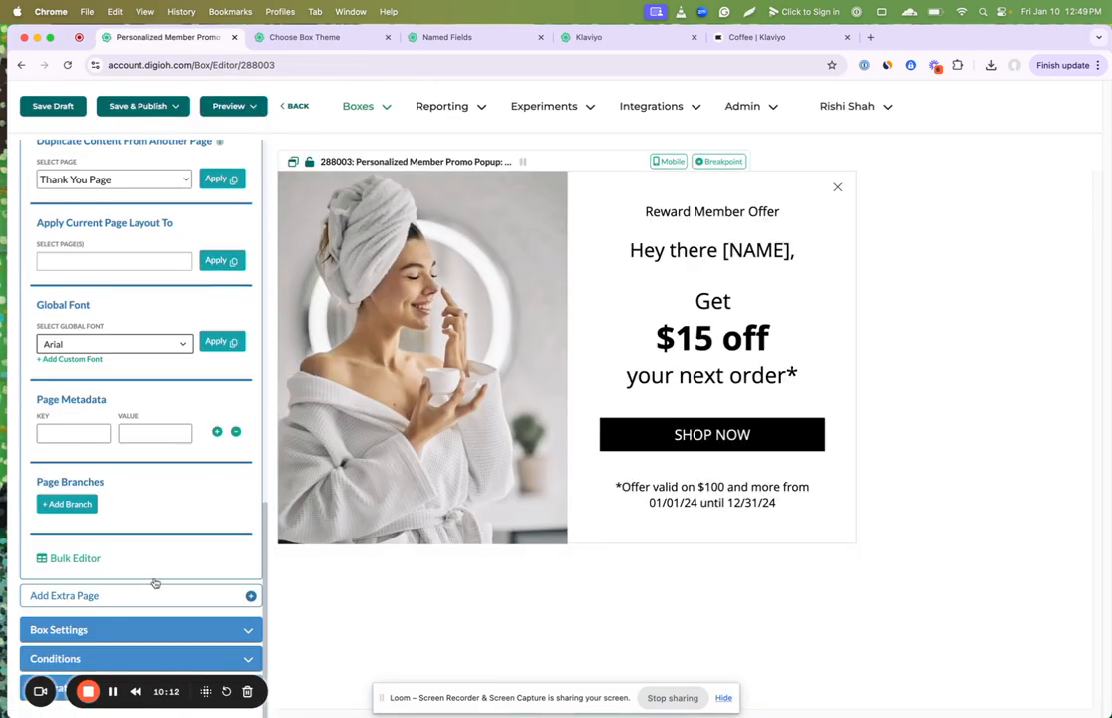
pyautogui.click(99, 658)
pyautogui.click(88, 281)
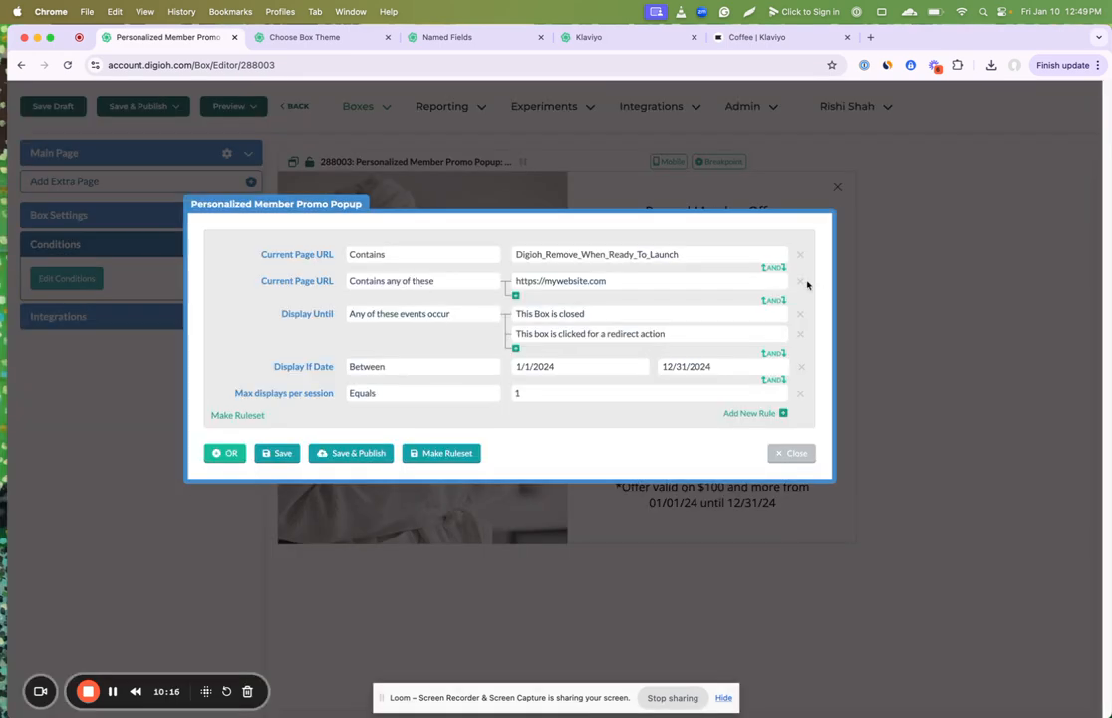
pyautogui.click(799, 255)
pyautogui.click(800, 255)
pyautogui.click(799, 255)
pyautogui.click(800, 256)
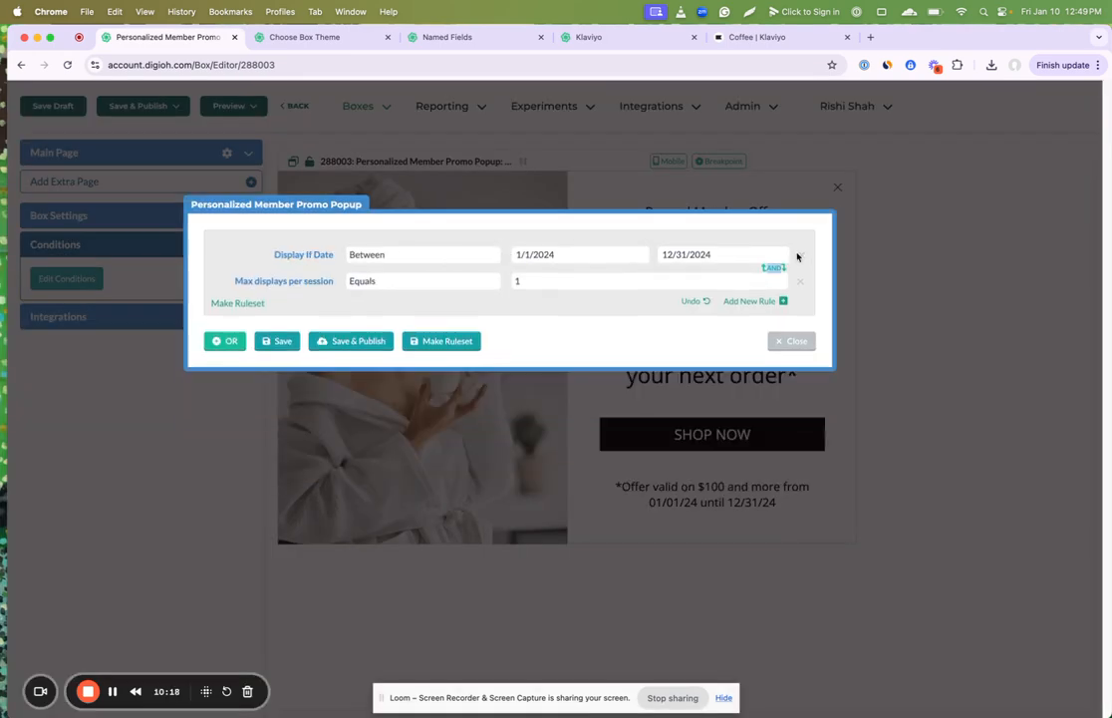
pyautogui.click(799, 255)
pyautogui.click(799, 256)
pyautogui.click(278, 242)
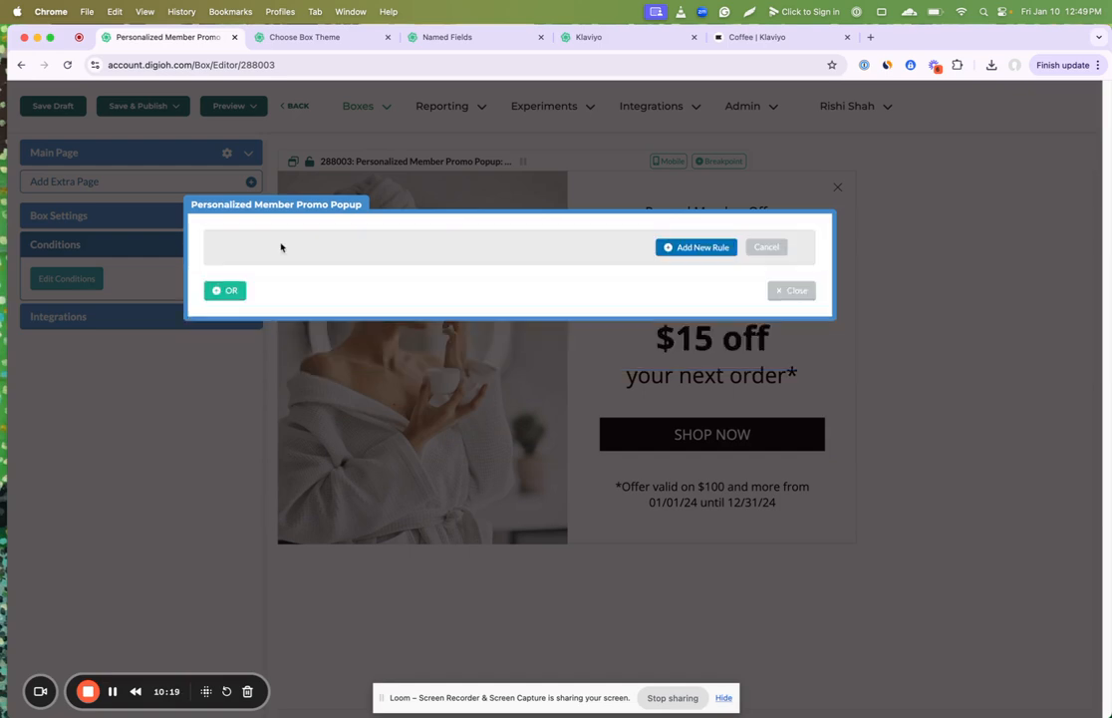
# Step: Add a Visitor in Klaviyo Segment rule that requires the visitor to be in the Coffee segment
pyautogui.click(692, 246)
pyautogui.click(660, 246)
pyautogui.scroll(-2, 646, 433)
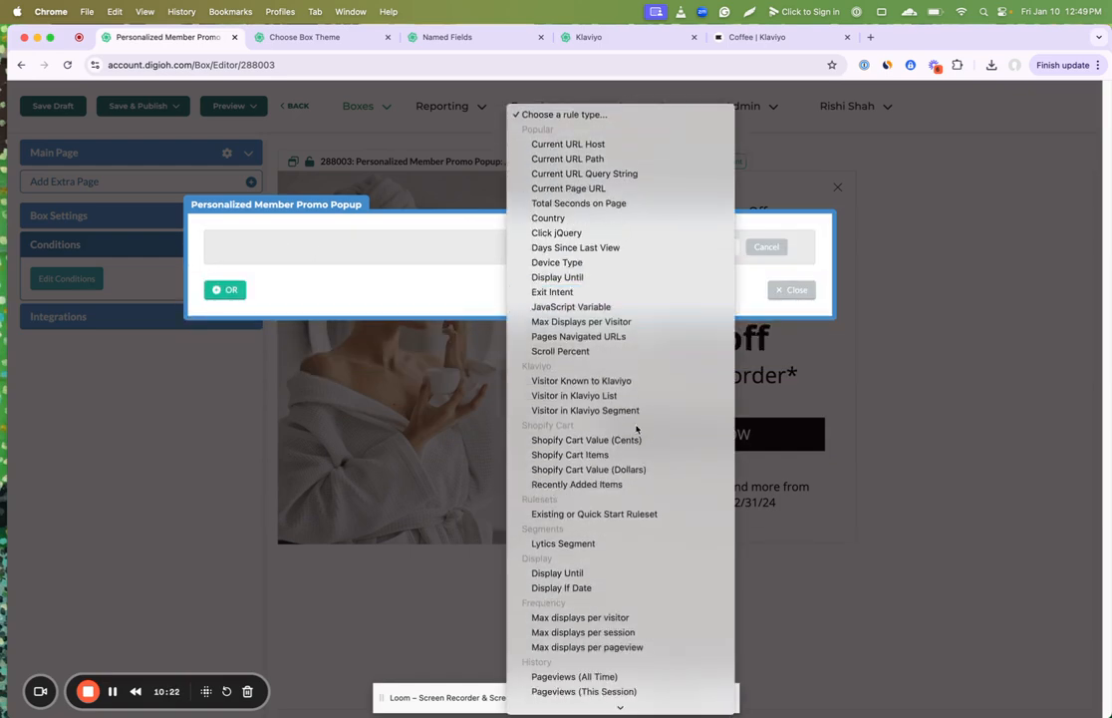
pyautogui.click(631, 412)
pyautogui.click(567, 285)
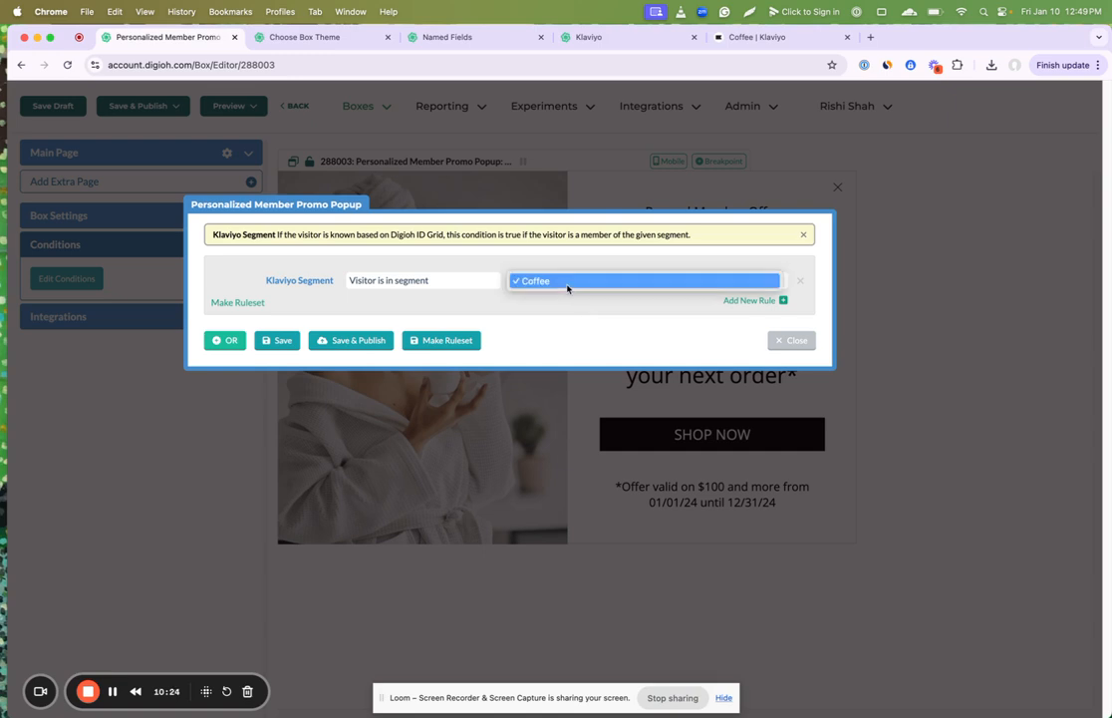
pyautogui.click(568, 283)
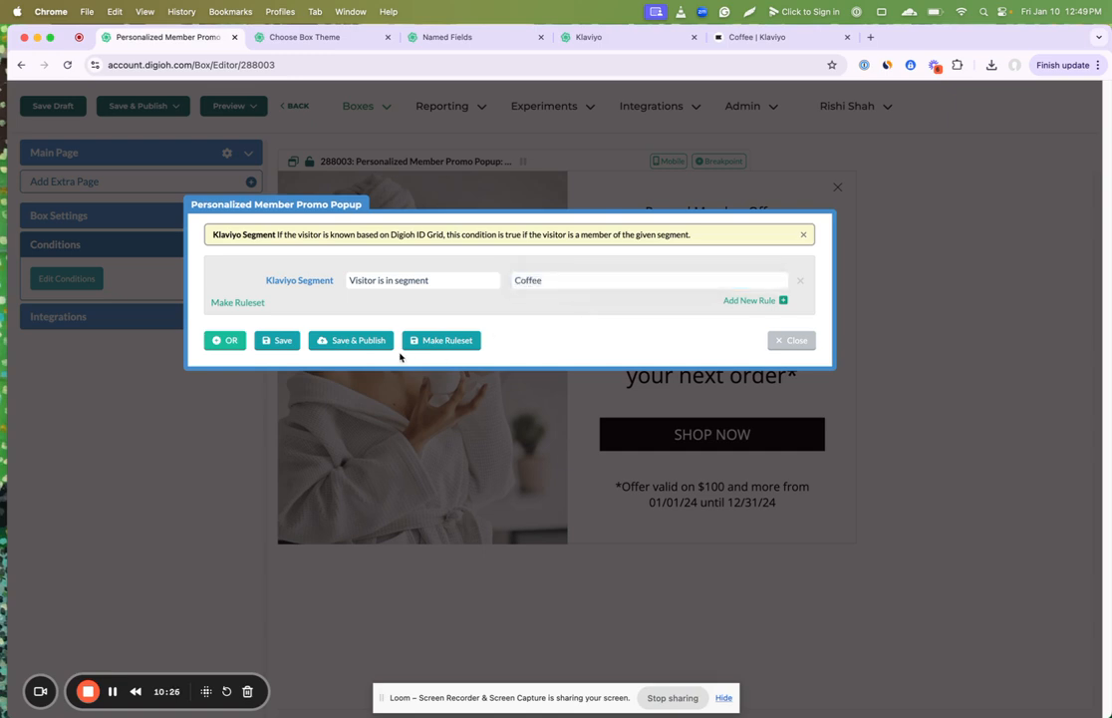